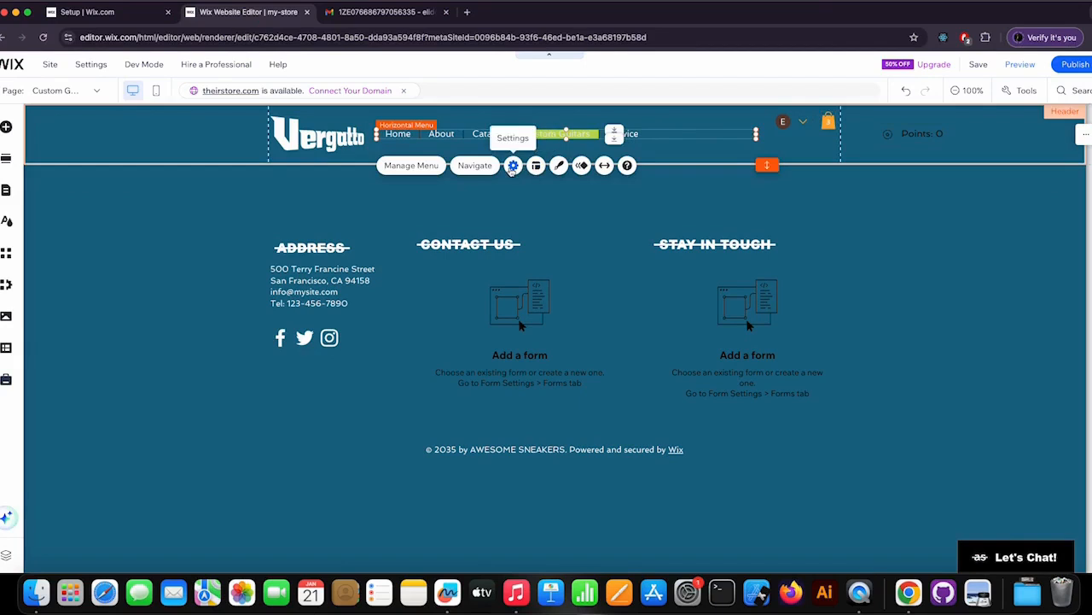
- Customize the header's horizontal menu design and apply the preset with a separate, rounded, solid background for each item
{"action": "left_click", "coordinate": [558, 166]}
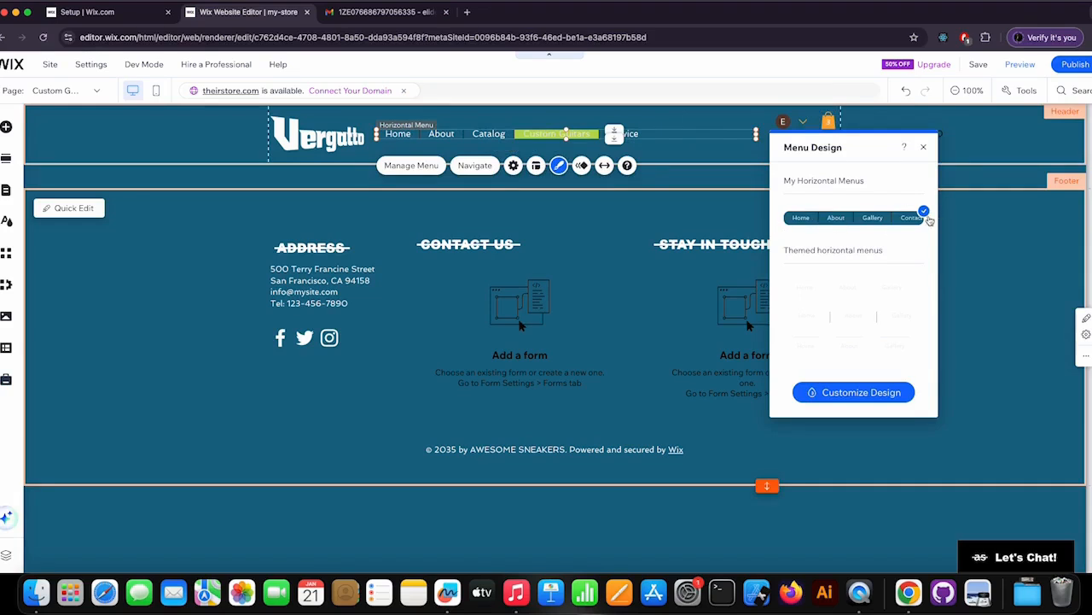
{"action": "left_click", "coordinate": [885, 396]}
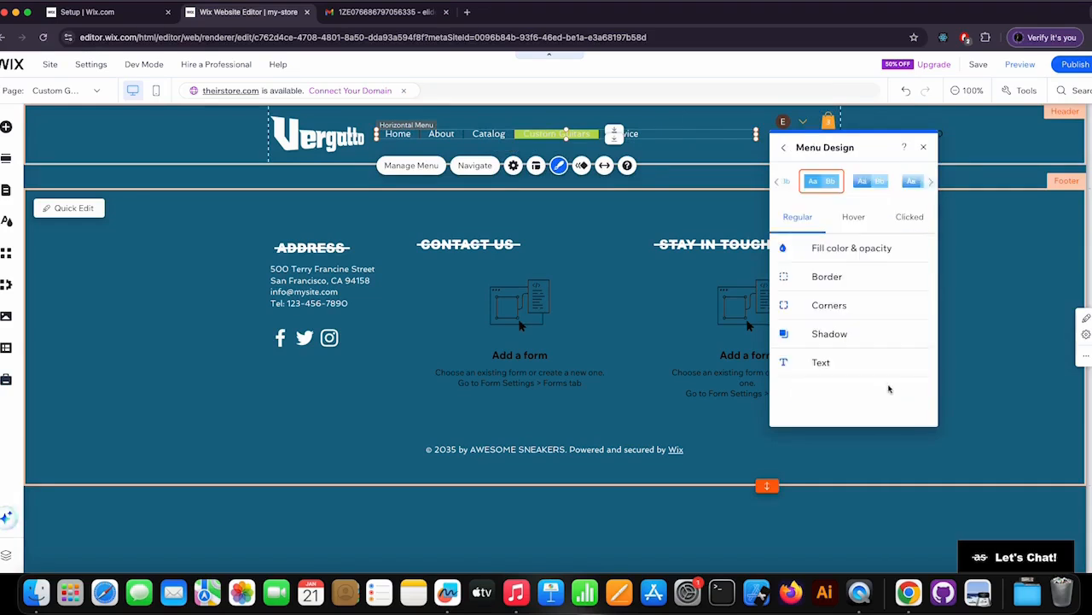
{"action": "left_click", "coordinate": [779, 182]}
{"action": "left_click", "coordinate": [779, 183]}
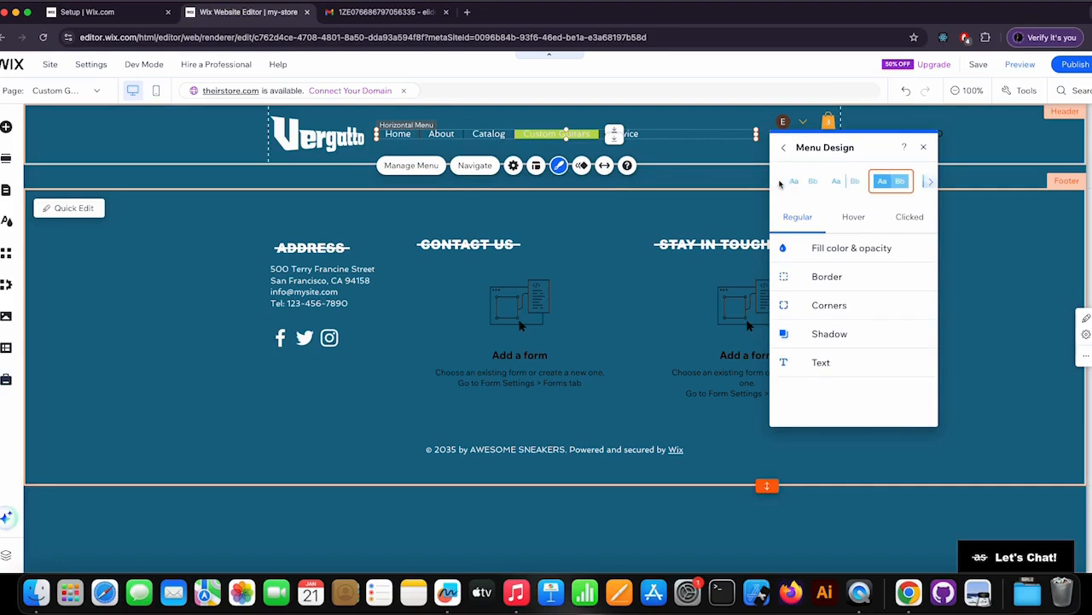
{"action": "left_click", "coordinate": [930, 182]}
{"action": "left_click", "coordinate": [930, 184]}
{"action": "left_click", "coordinate": [930, 183]}
{"action": "left_click", "coordinate": [932, 183]}
{"action": "left_click", "coordinate": [931, 184]}
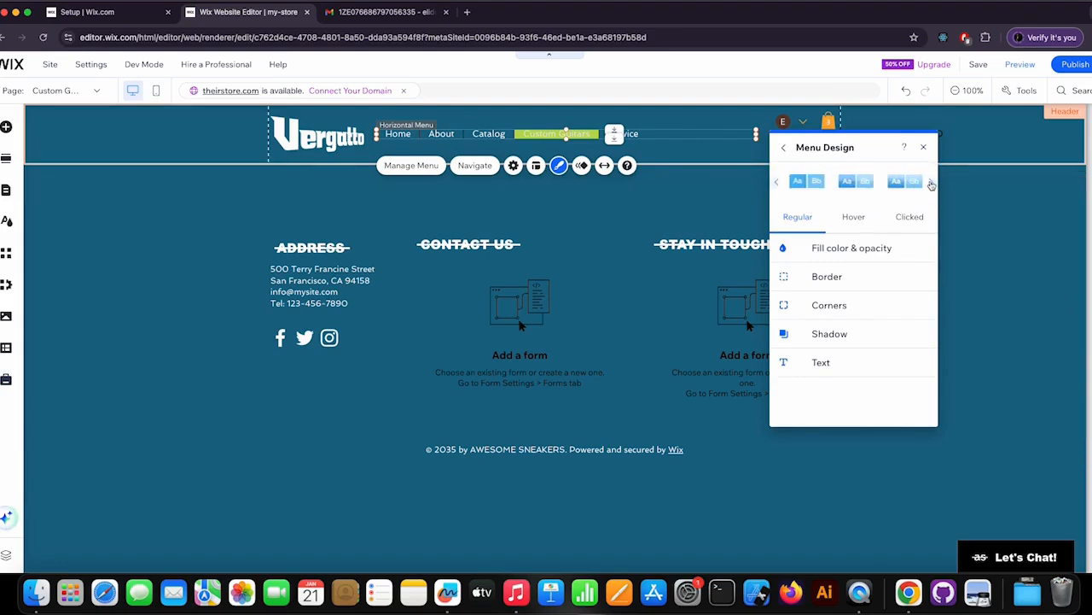
{"action": "left_click", "coordinate": [810, 185]}
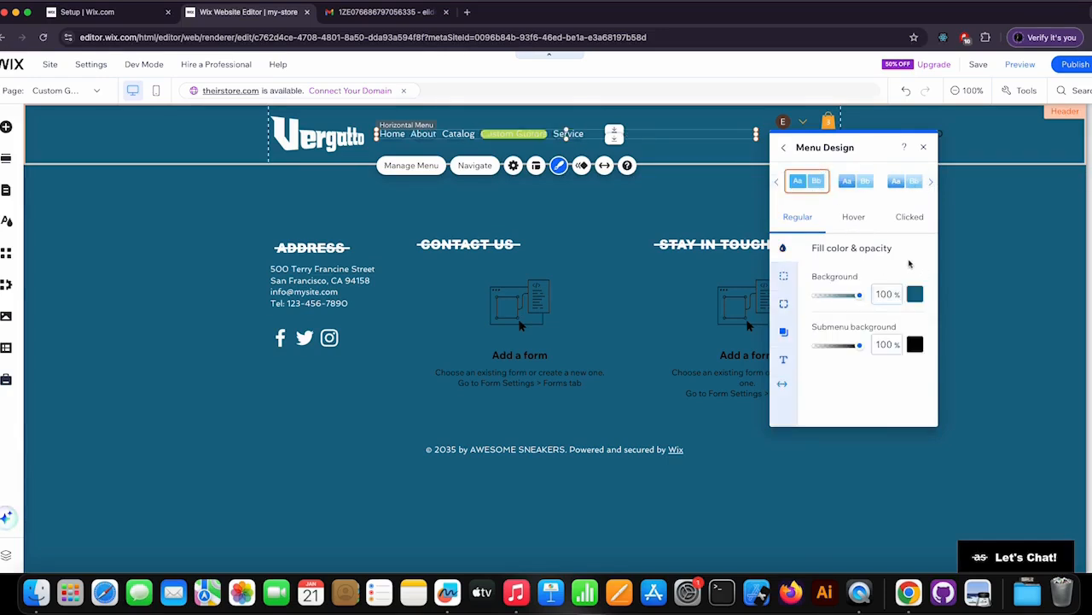
- Set the horizontal menu's item spacing to 15 px in its regular state, after checking the hover and clicked states
{"action": "left_click", "coordinate": [855, 219]}
{"action": "left_click", "coordinate": [890, 224]}
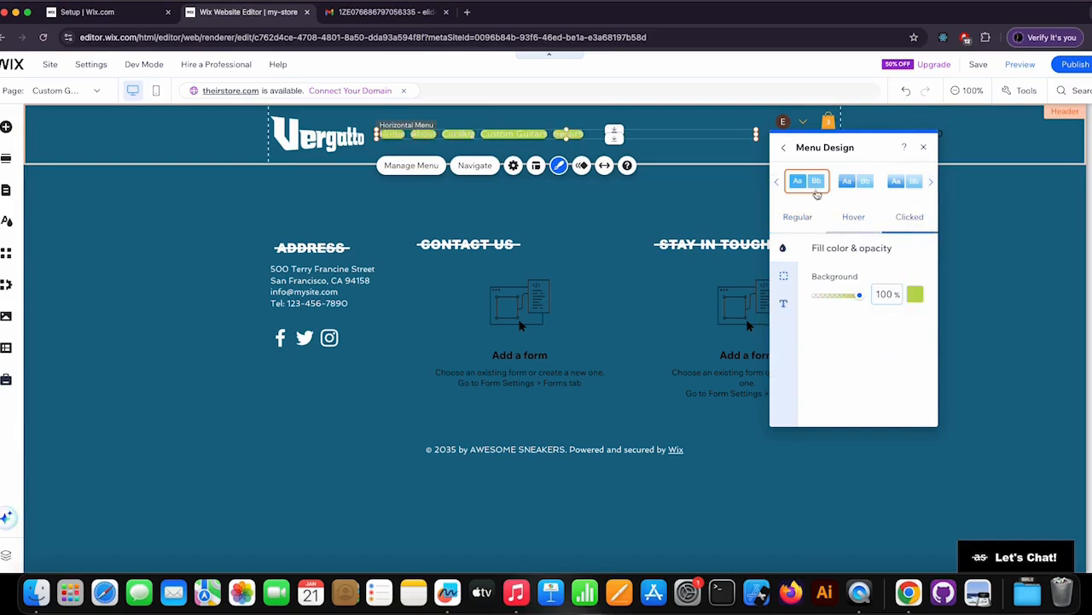
{"action": "left_click", "coordinate": [802, 220]}
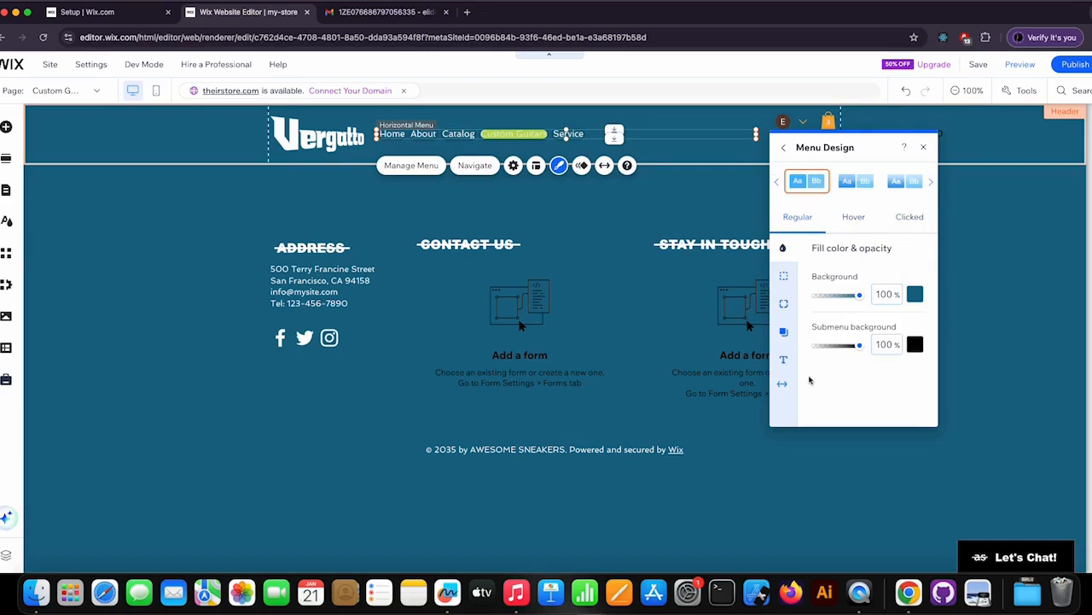
{"action": "left_click", "coordinate": [782, 386]}
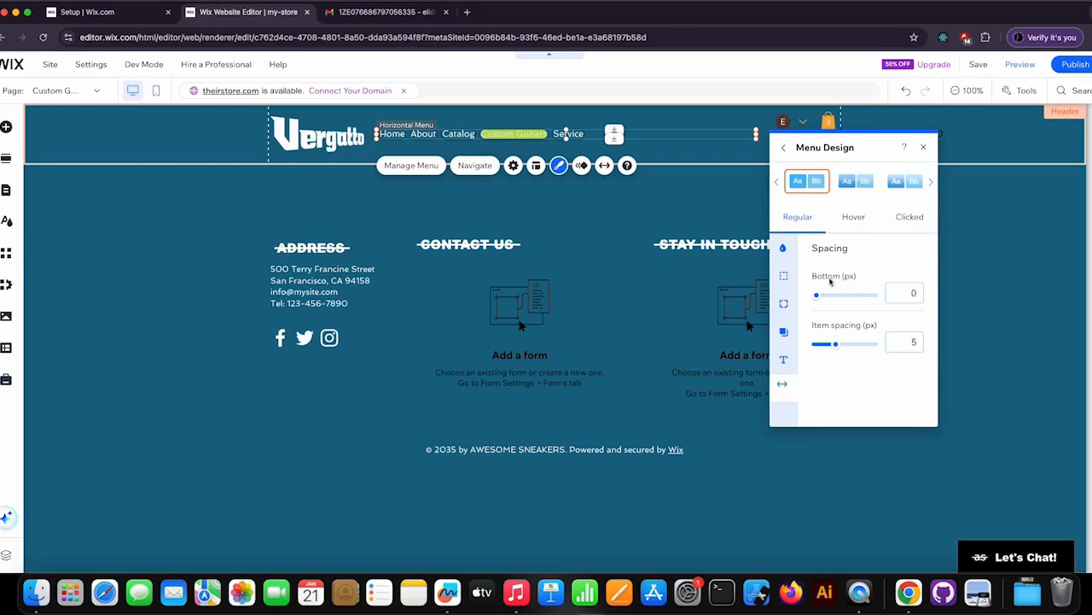
{"action": "mouse_move", "coordinate": [817, 294]}
{"action": "left_mouse_down"}
{"action": "mouse_move", "coordinate": [848, 299]}
{"action": "mouse_move", "coordinate": [818, 293]}
{"action": "left_mouse_up"}
{"action": "left_click_drag", "start_coordinate": [837, 344], "coordinate": [884, 345]}
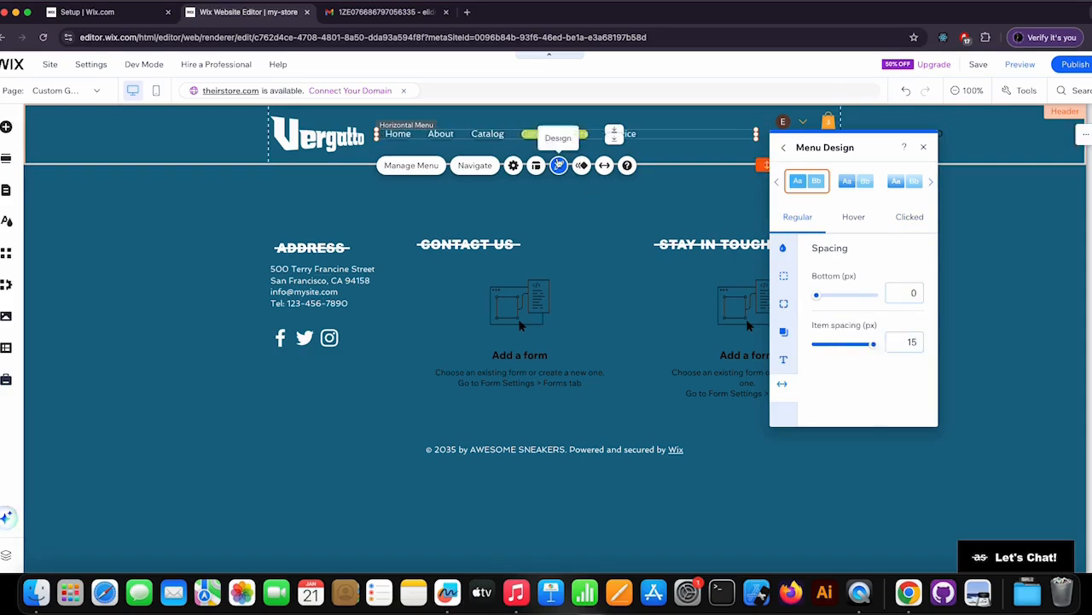
- Increase the horizontal menu's regular text size to 17 px
{"action": "left_click", "coordinate": [781, 362]}
{"action": "scroll", "coordinate": [877, 343], "scroll_direction": "down", "scroll_amount": 2}
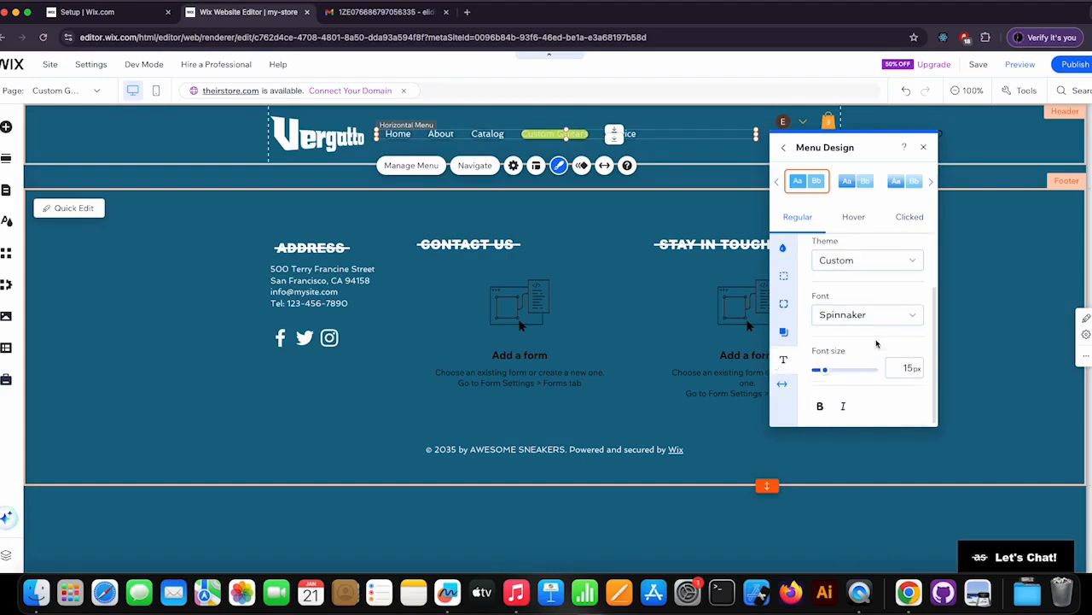
{"action": "left_click", "coordinate": [825, 369]}
{"action": "left_click_drag", "start_coordinate": [825, 370], "coordinate": [825, 370]}
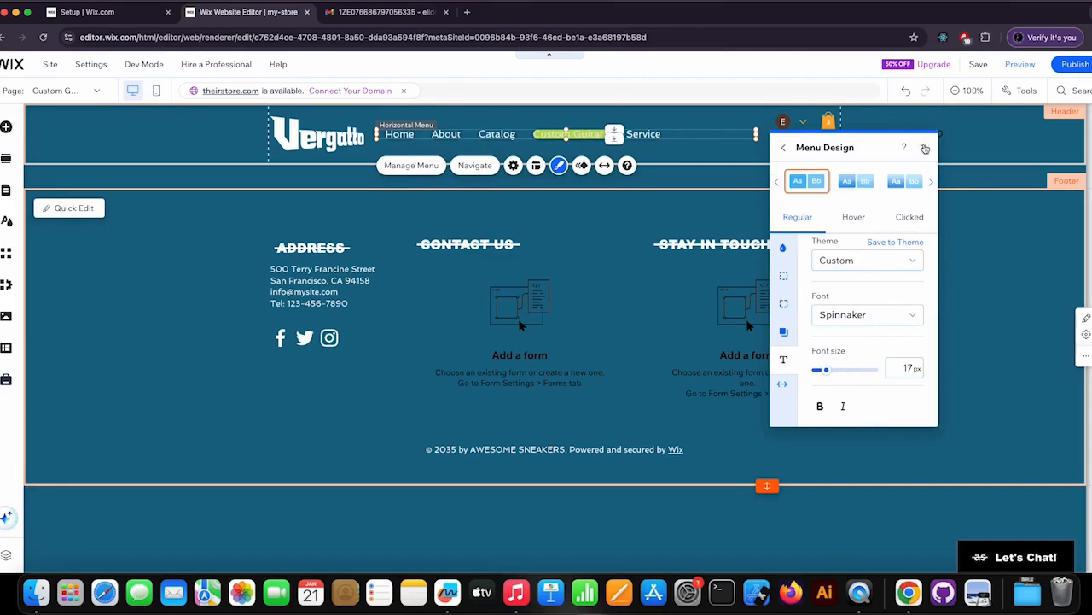
- Turn off the horizontal menu's shadow and finish customizing its design
{"action": "scroll", "coordinate": [856, 306], "scroll_direction": "up", "scroll_amount": 2}
{"action": "left_click", "coordinate": [783, 333]}
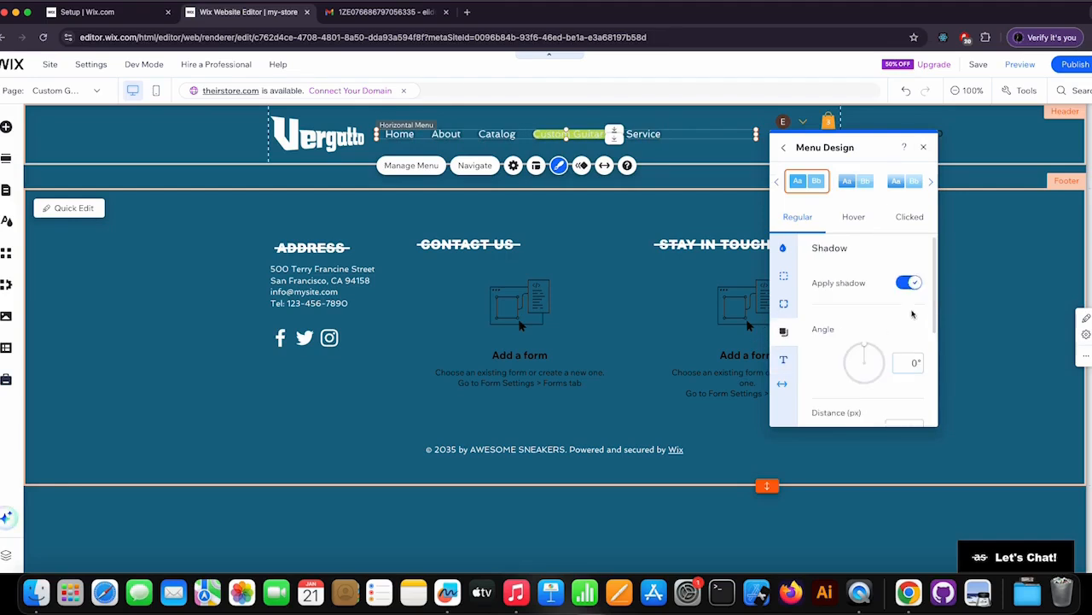
{"action": "left_click", "coordinate": [911, 284]}
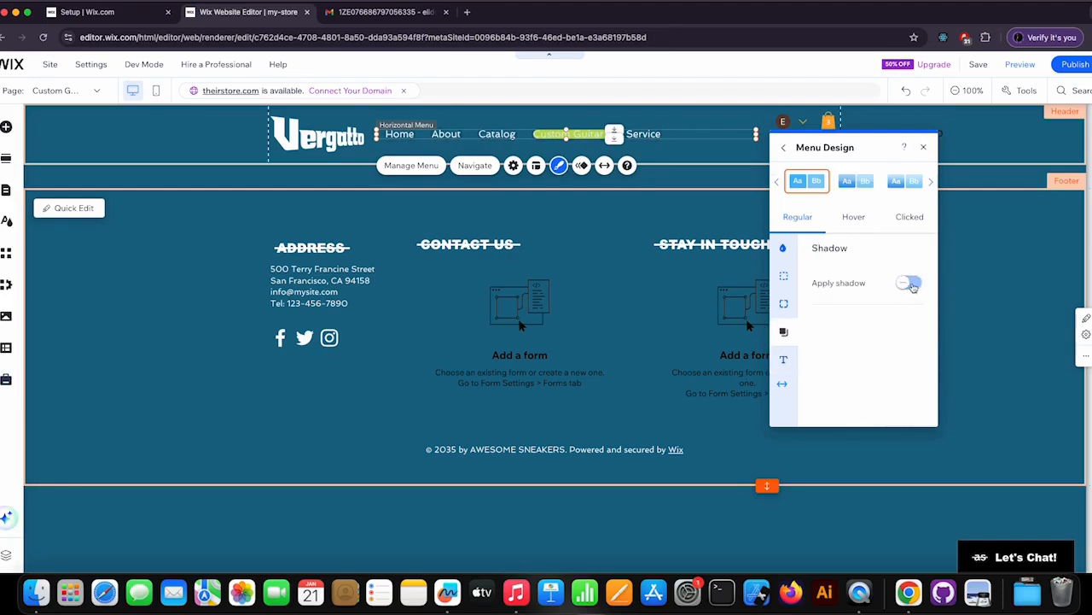
{"action": "left_click", "coordinate": [783, 276]}
{"action": "left_click", "coordinate": [785, 250]}
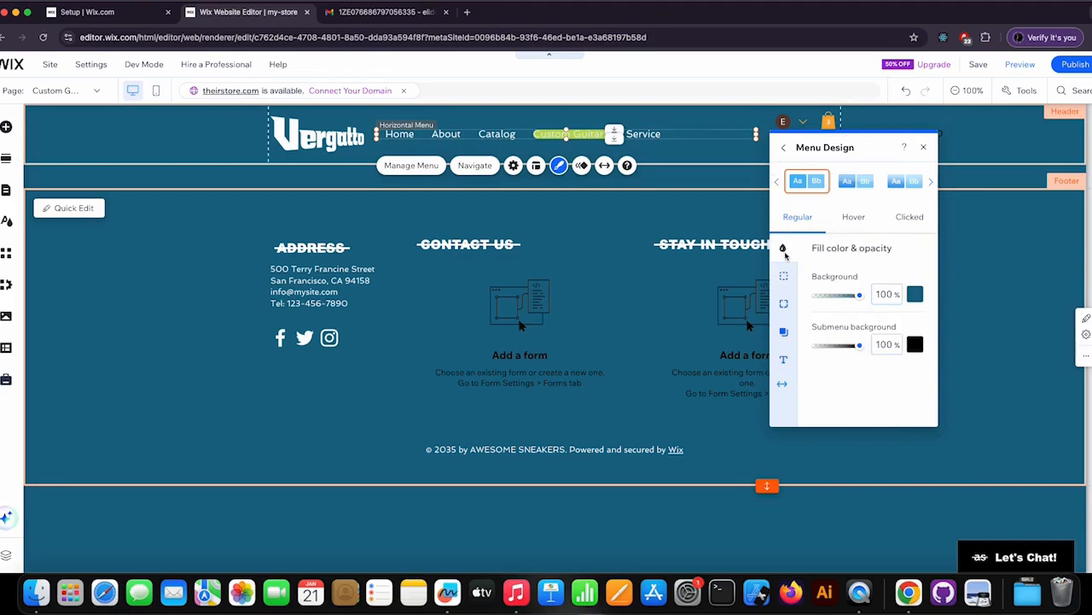
{"action": "left_click", "coordinate": [923, 150]}
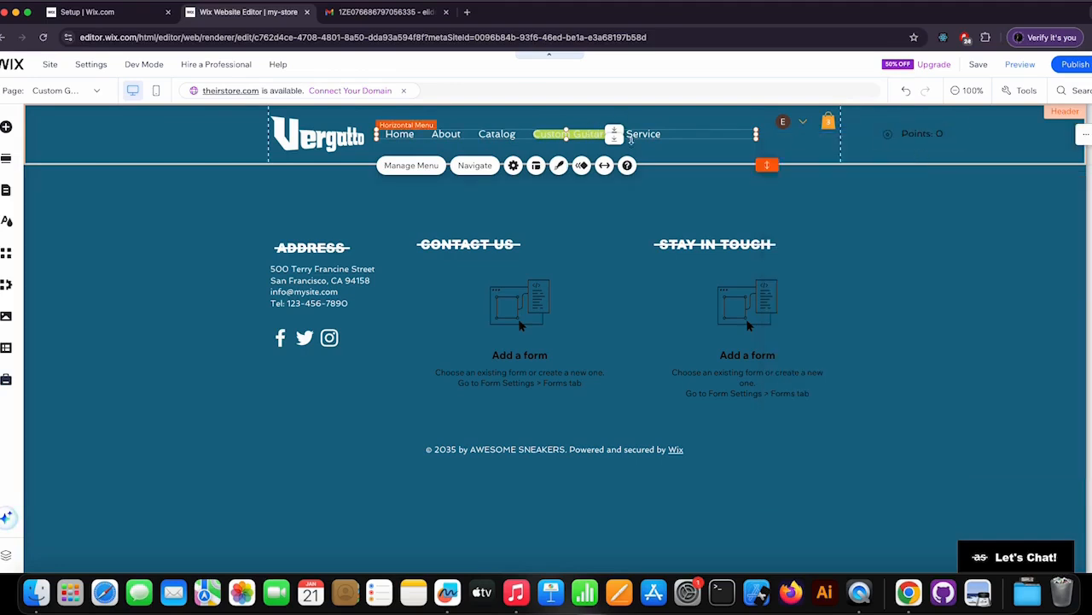
{"action": "left_click", "coordinate": [535, 166]}
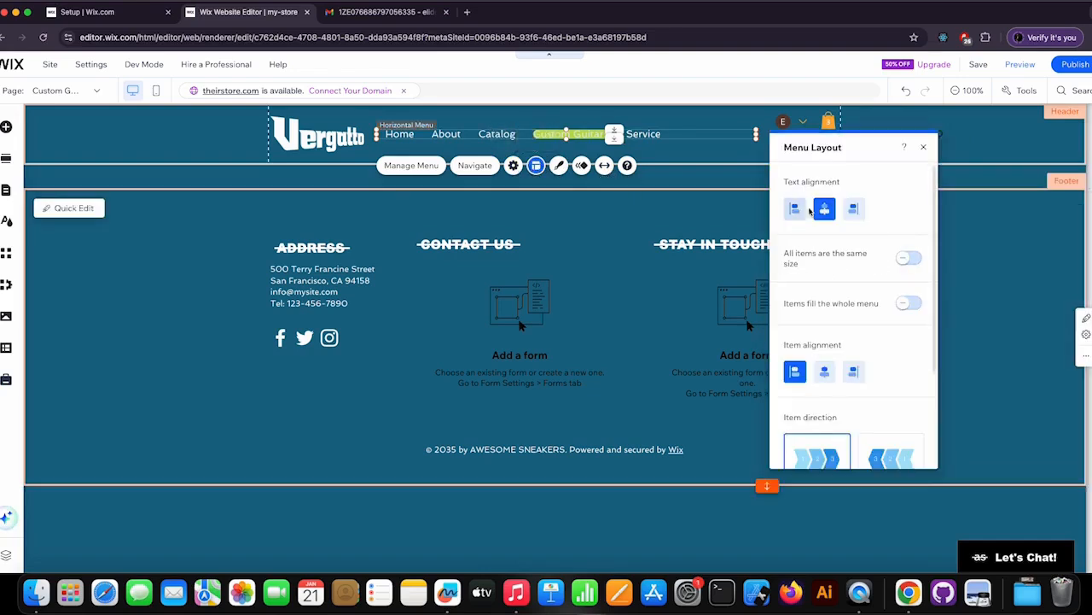
{"action": "scroll", "coordinate": [845, 249], "scroll_direction": "down", "scroll_amount": 3}
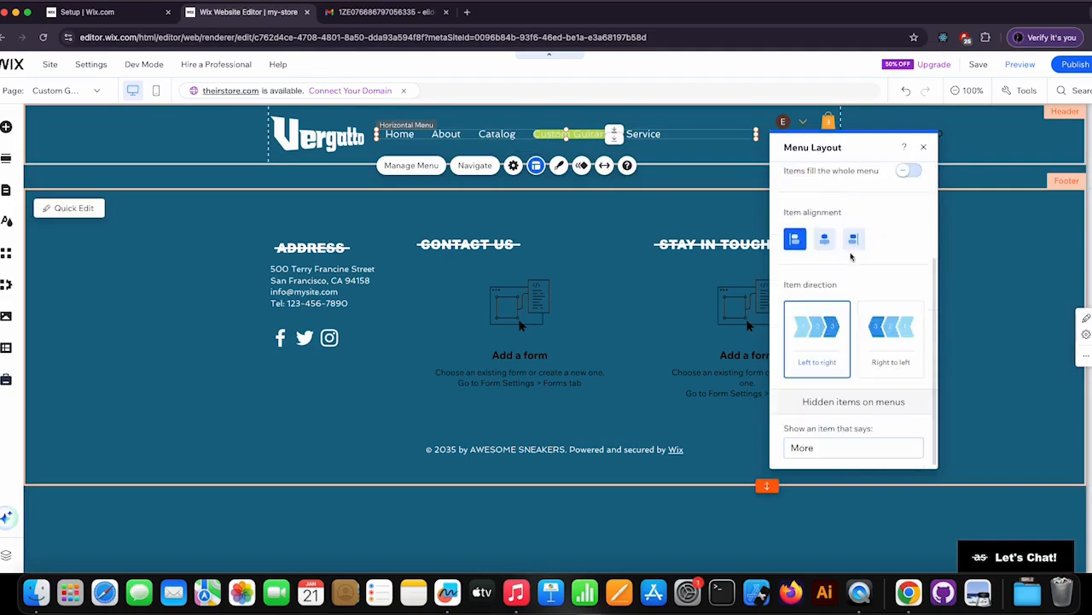
{"action": "scroll", "coordinate": [850, 247], "scroll_direction": "up", "scroll_amount": 3}
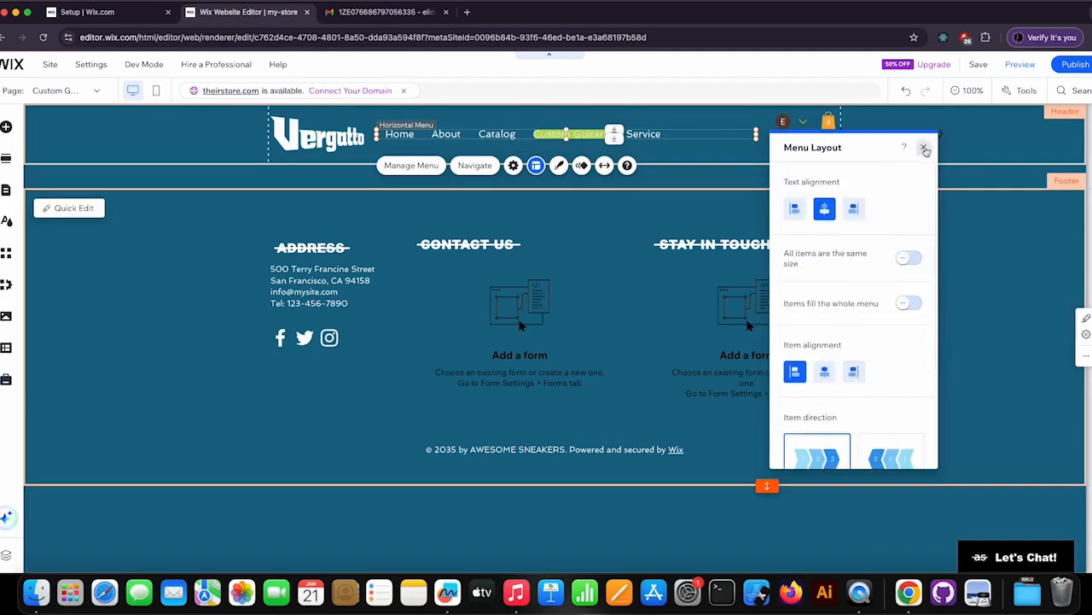
{"action": "left_click", "coordinate": [923, 146]}
- Move the horizontal menu slightly down in the header and narrow its box to end just after the Service item
{"action": "left_click_drag", "start_coordinate": [453, 139], "coordinate": [452, 138]}
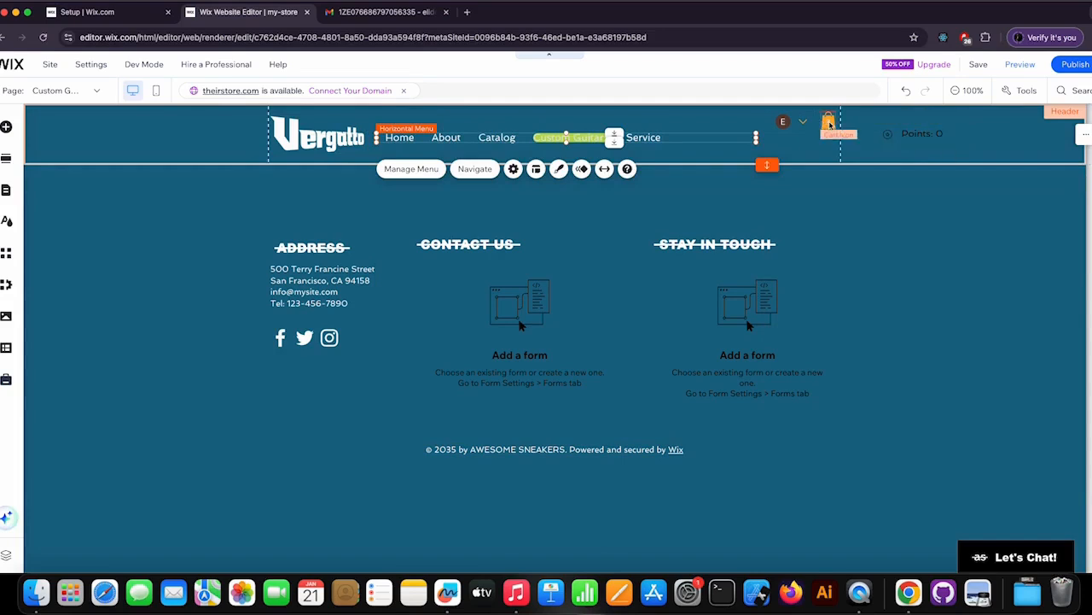
{"action": "left_click_drag", "start_coordinate": [755, 137], "coordinate": [670, 139]}
- Move the login bar and the cart icon down and inward so both line up with the header menu's row
{"action": "left_click", "coordinate": [790, 119]}
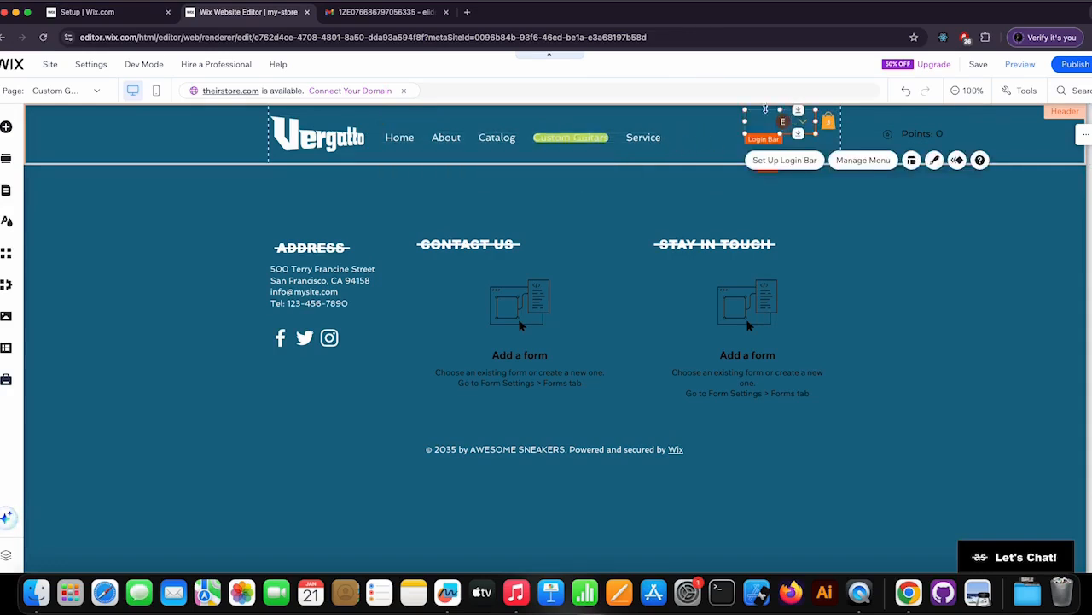
{"action": "left_click_drag", "start_coordinate": [780, 119], "coordinate": [752, 138]}
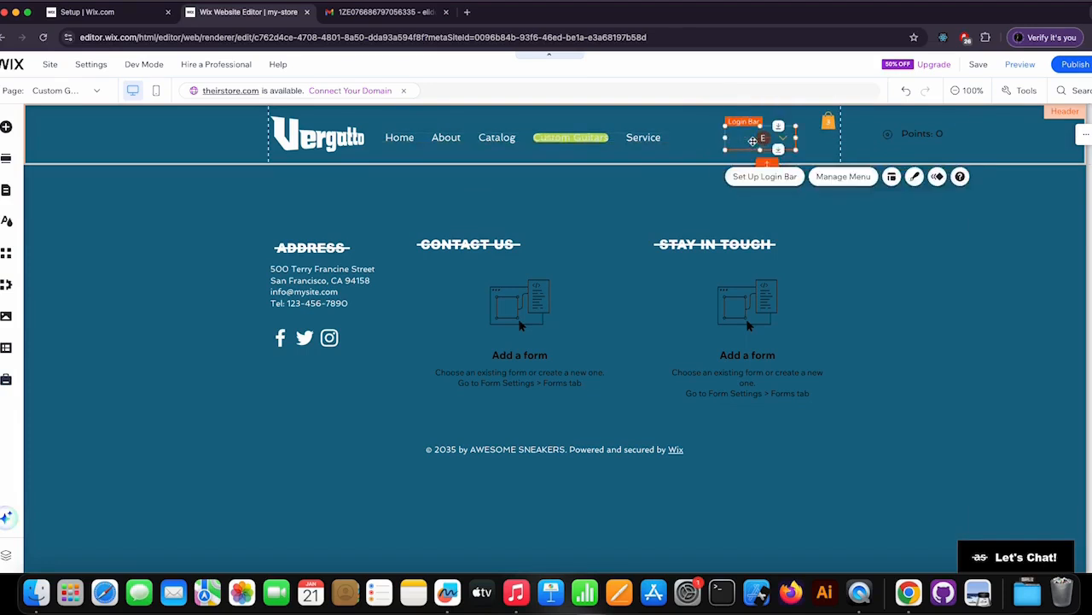
{"action": "left_click_drag", "start_coordinate": [828, 123], "coordinate": [808, 137]}
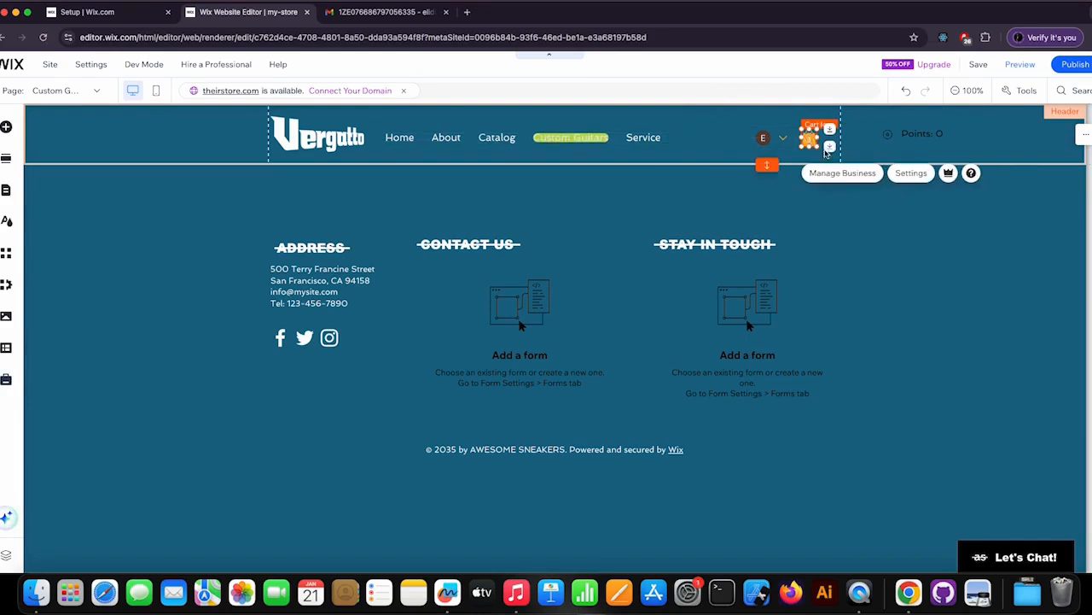
{"action": "left_click", "coordinate": [857, 137]}
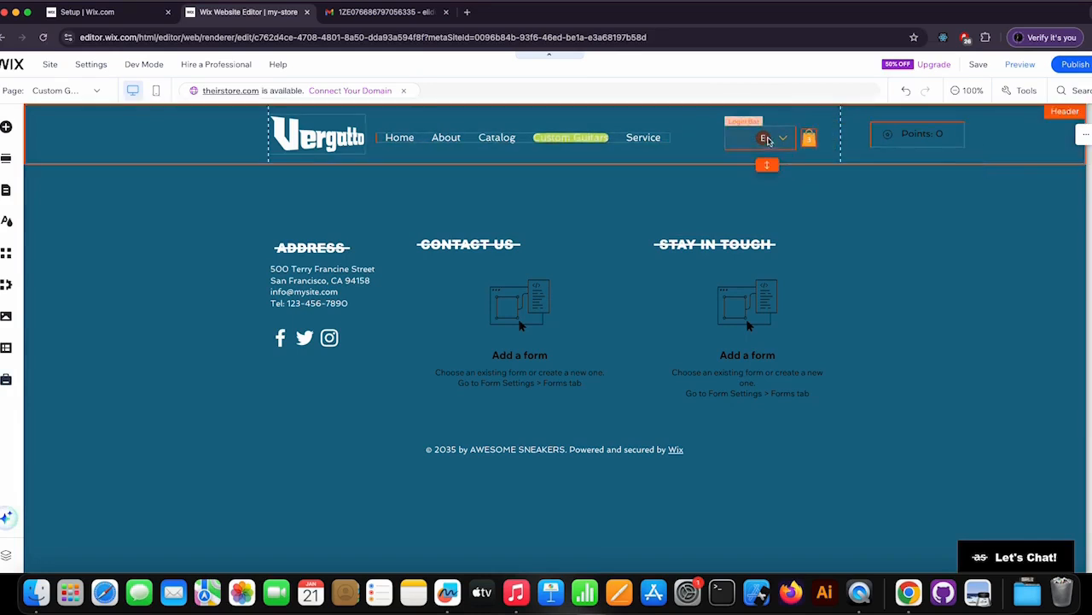
- Move the loyalty points widget closer to the cart icon, level with the menu and starting at the header's gridline
{"action": "left_click_drag", "start_coordinate": [927, 136], "coordinate": [895, 137]}
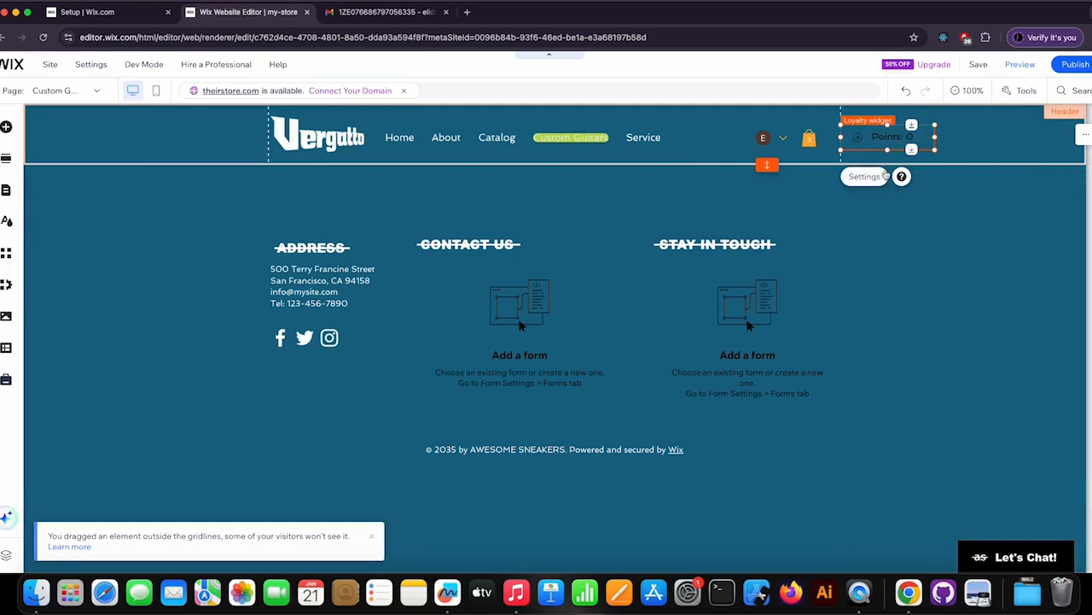
{"action": "left_click", "coordinate": [852, 177]}
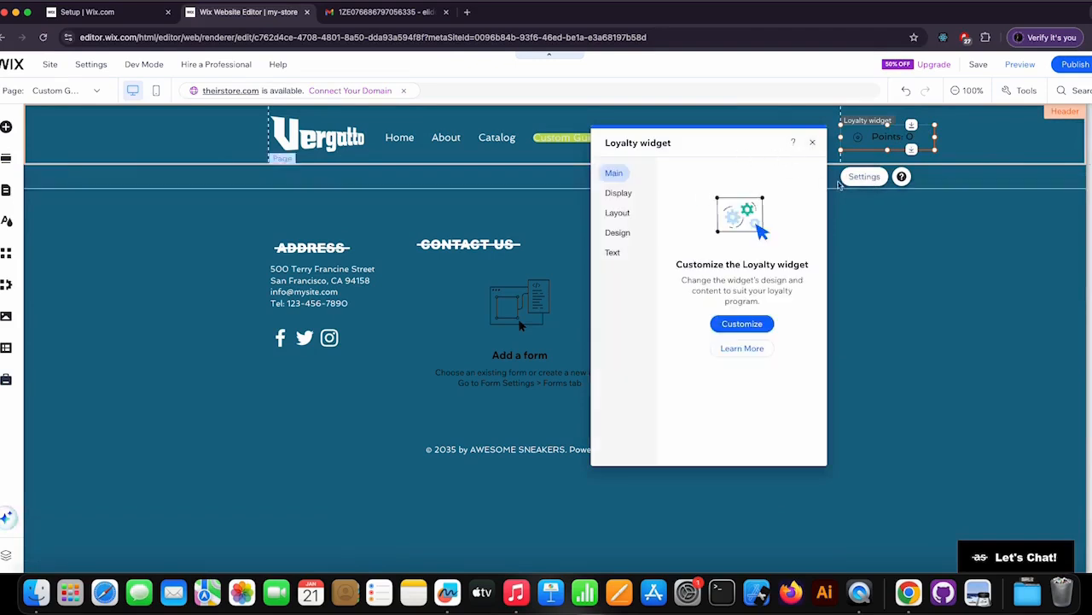
{"action": "left_click", "coordinate": [814, 142]}
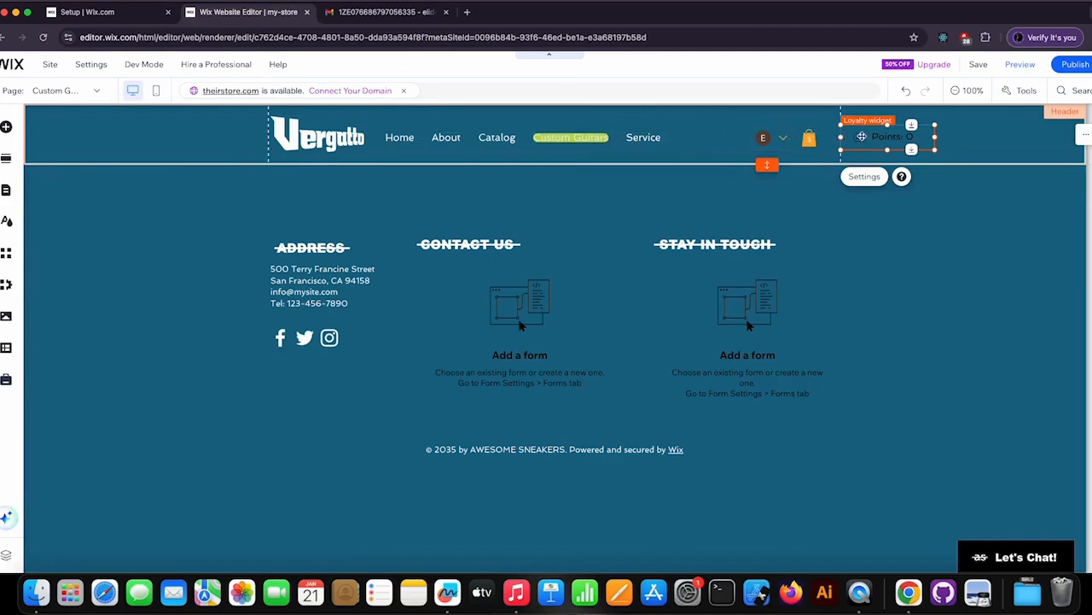
- Look over the loyalty widget's display and layout settings, and set its regular text color to white
{"action": "left_click", "coordinate": [960, 141]}
{"action": "left_click", "coordinate": [885, 136]}
{"action": "left_click", "coordinate": [863, 177]}
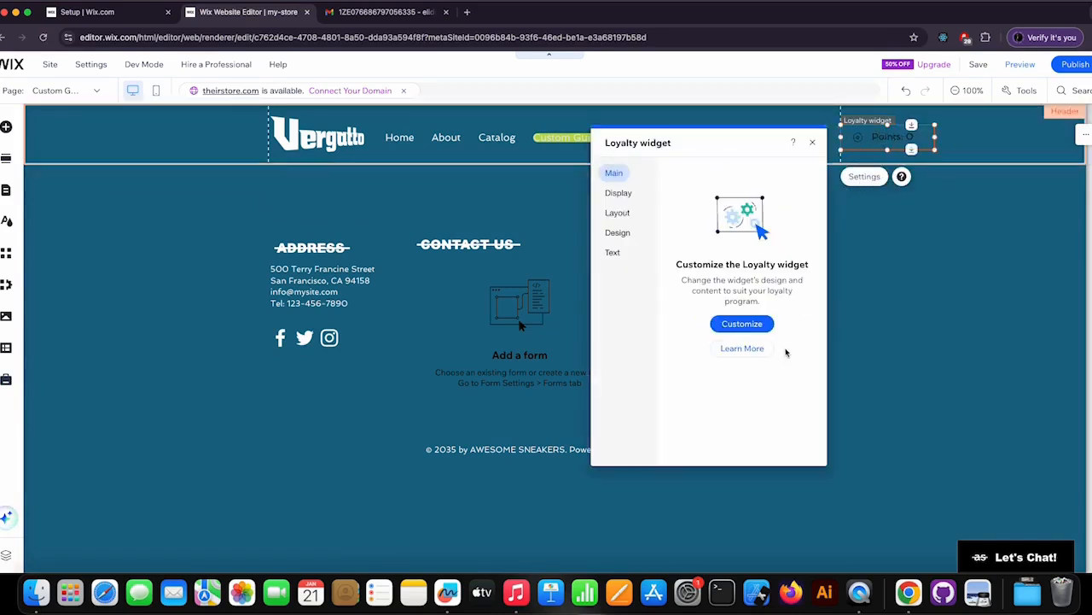
{"action": "left_click", "coordinate": [622, 193]}
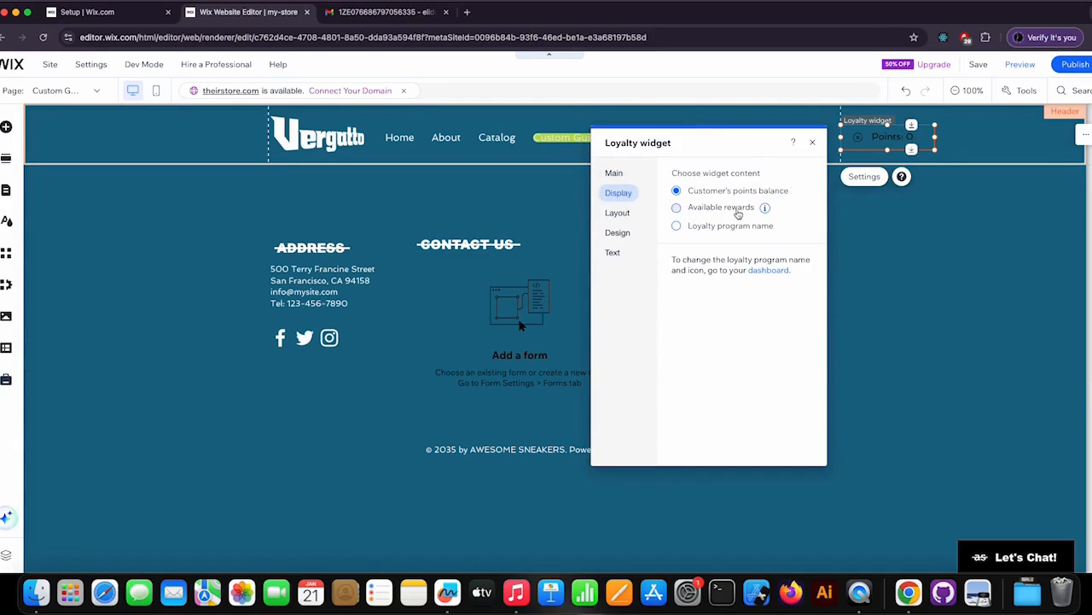
{"action": "left_click", "coordinate": [629, 214]}
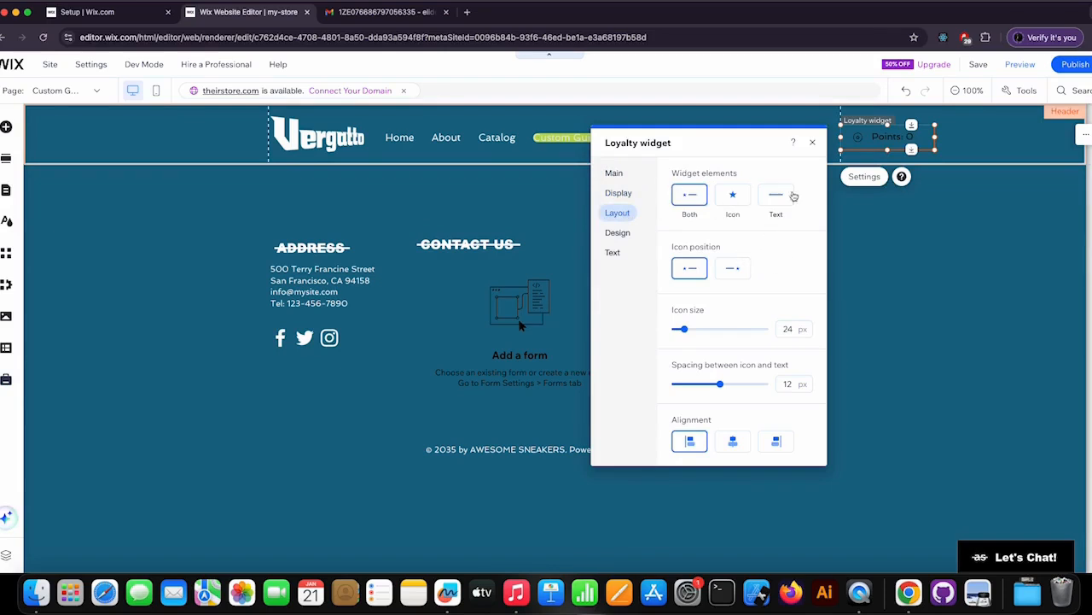
{"action": "scroll", "coordinate": [752, 252], "scroll_direction": "down", "scroll_amount": 2}
{"action": "scroll", "coordinate": [751, 253], "scroll_direction": "up", "scroll_amount": 2}
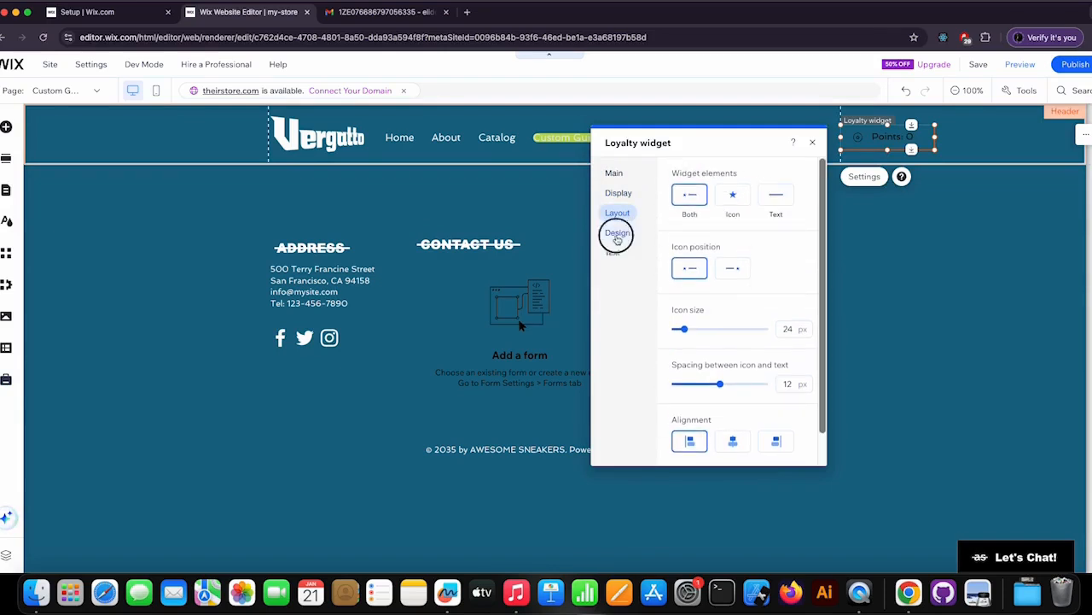
{"action": "left_click", "coordinate": [617, 232]}
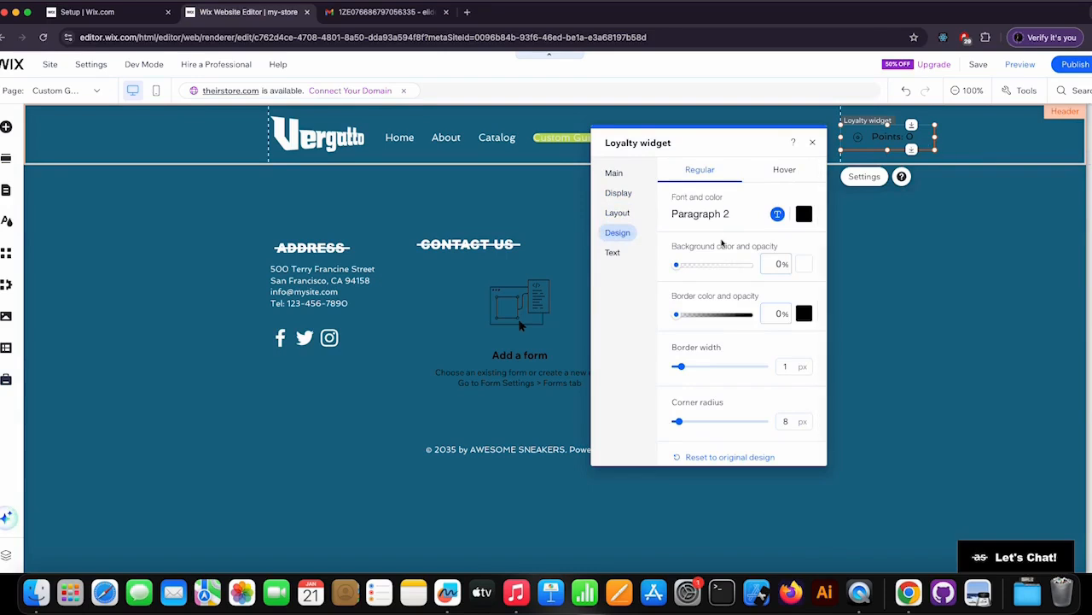
{"action": "left_click", "coordinate": [804, 214]}
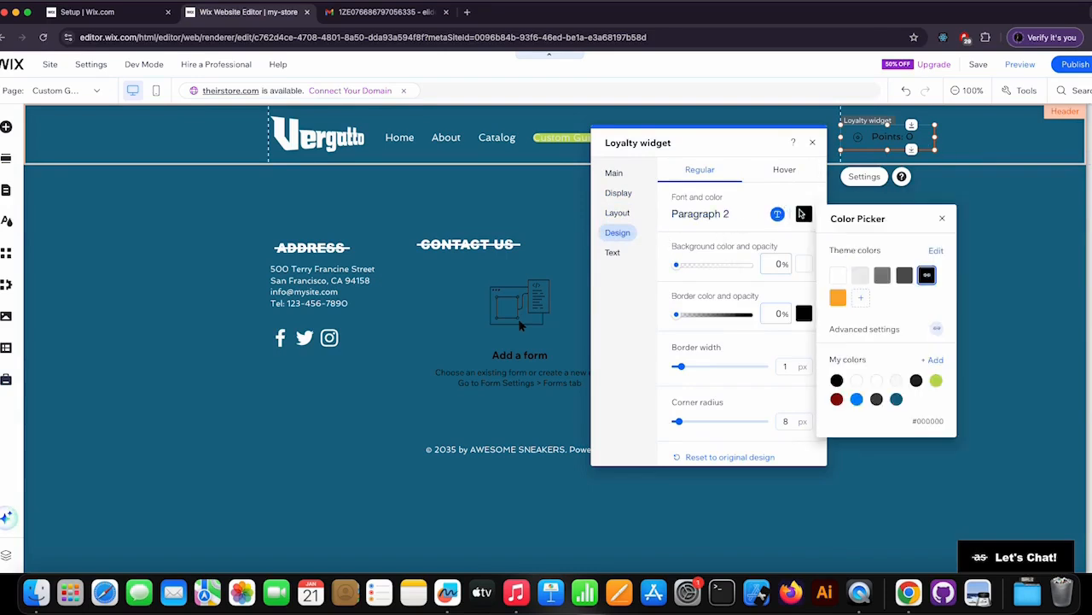
{"action": "left_click", "coordinate": [839, 277]}
{"action": "left_click", "coordinate": [943, 219]}
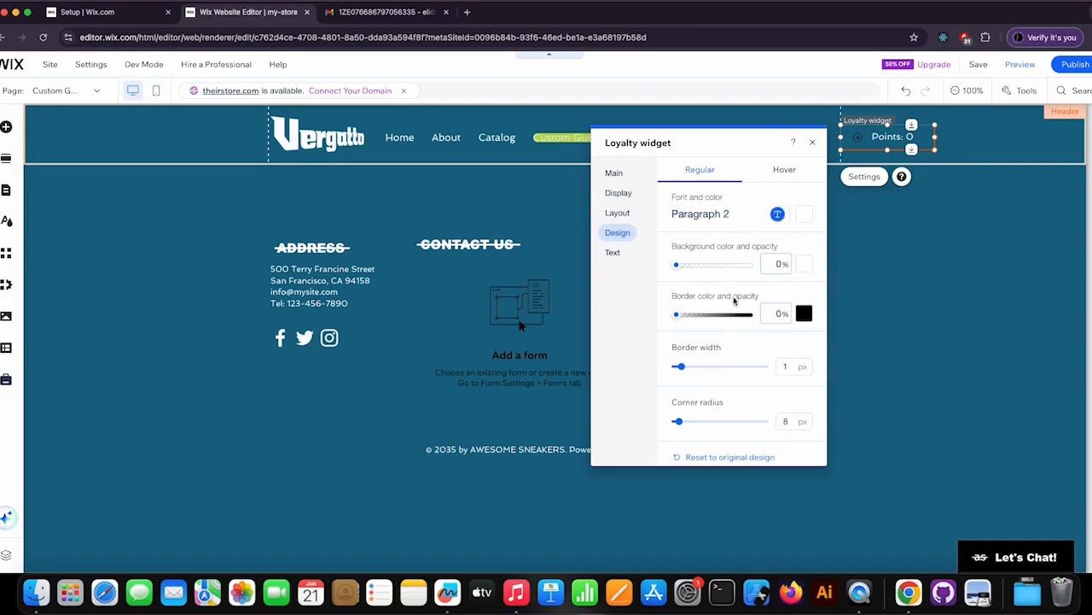
- Set the loyalty widget's border color to the orange theme color
{"action": "left_click", "coordinate": [804, 313]}
{"action": "left_click", "coordinate": [838, 397]}
{"action": "left_click", "coordinate": [942, 318]}
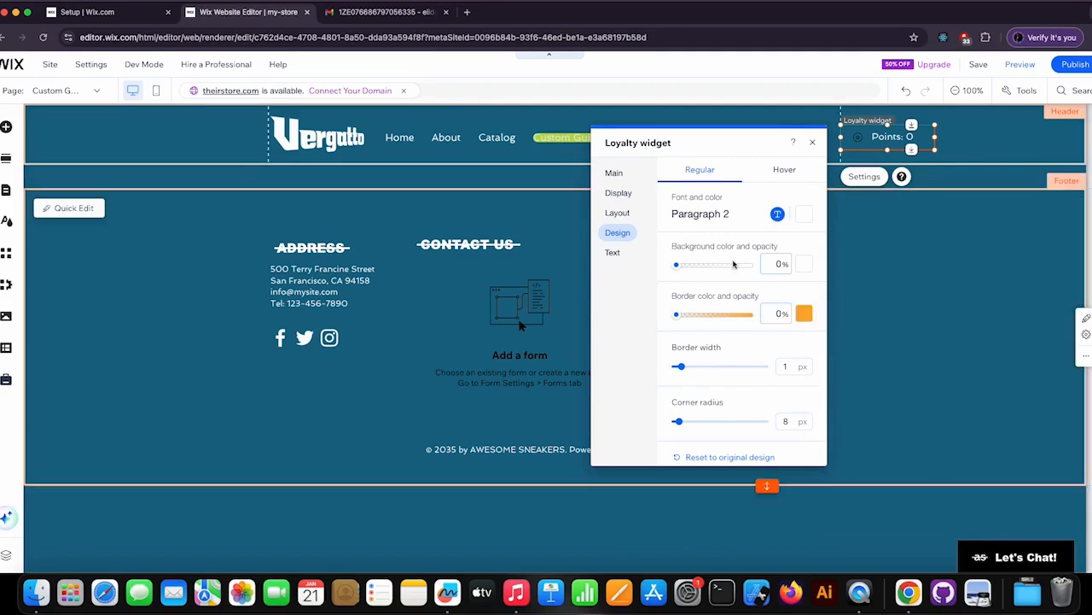
{"action": "scroll", "coordinate": [734, 263], "scroll_direction": "down", "scroll_amount": 1}
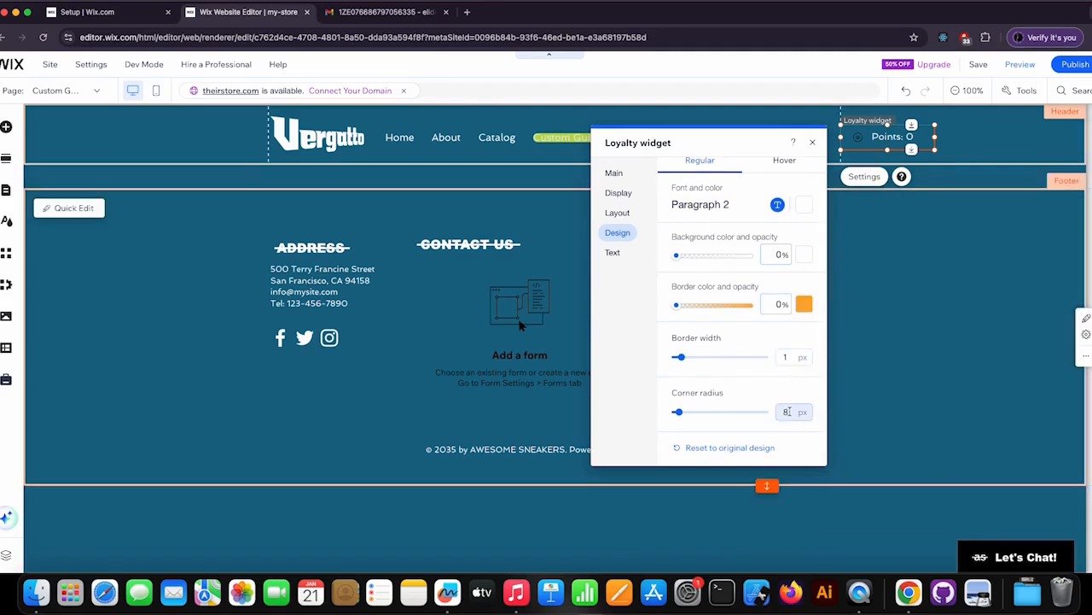
- Check the loyalty widget's text settings and set its hover text color to white
{"action": "scroll", "coordinate": [775, 398], "scroll_direction": "up", "scroll_amount": 1}
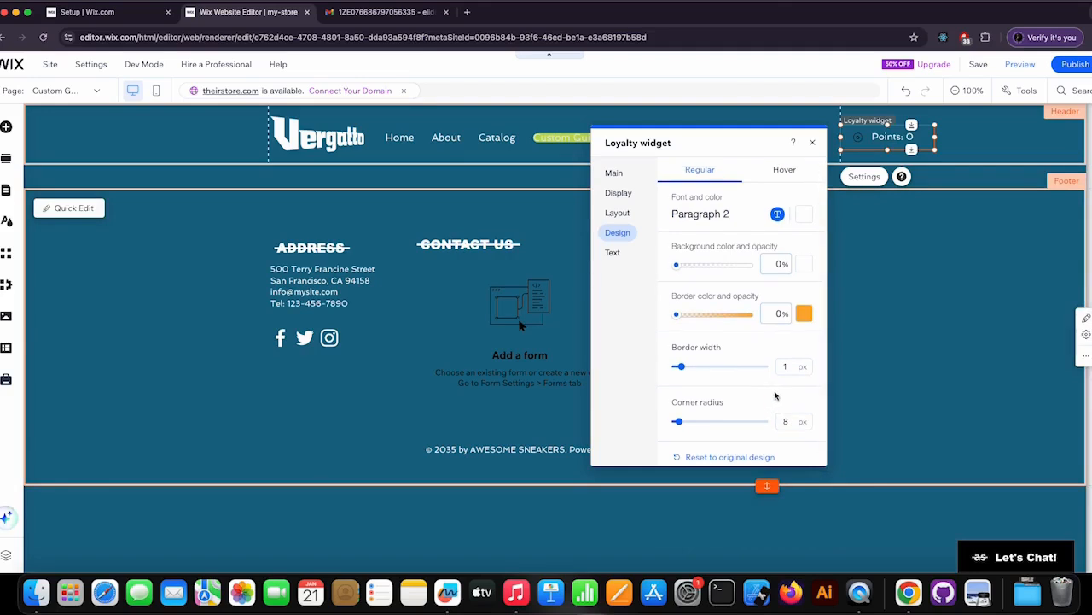
{"action": "left_click", "coordinate": [614, 254]}
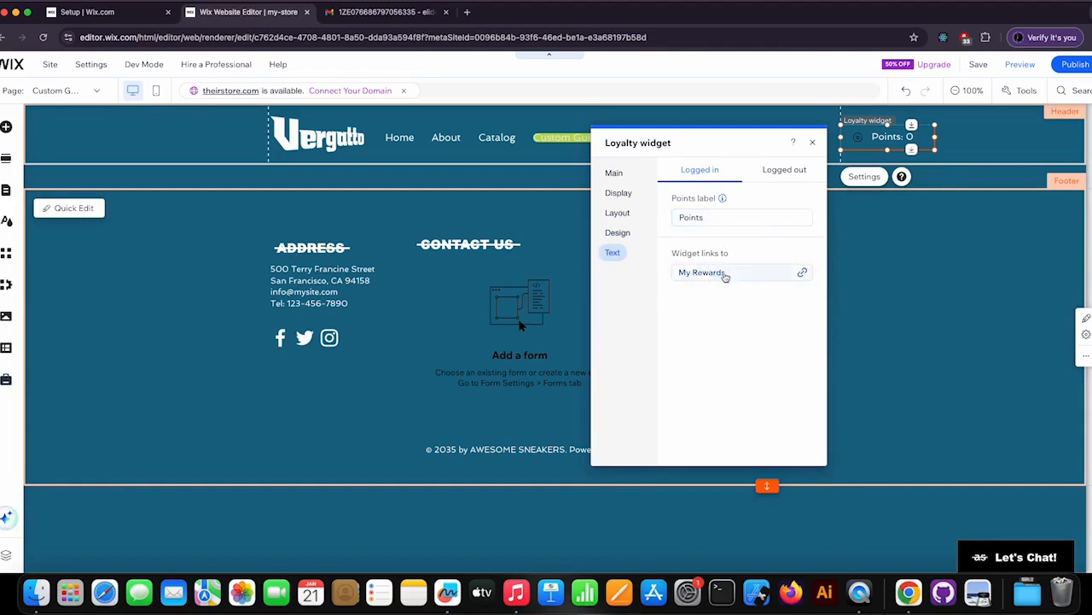
{"action": "left_click", "coordinate": [617, 233]}
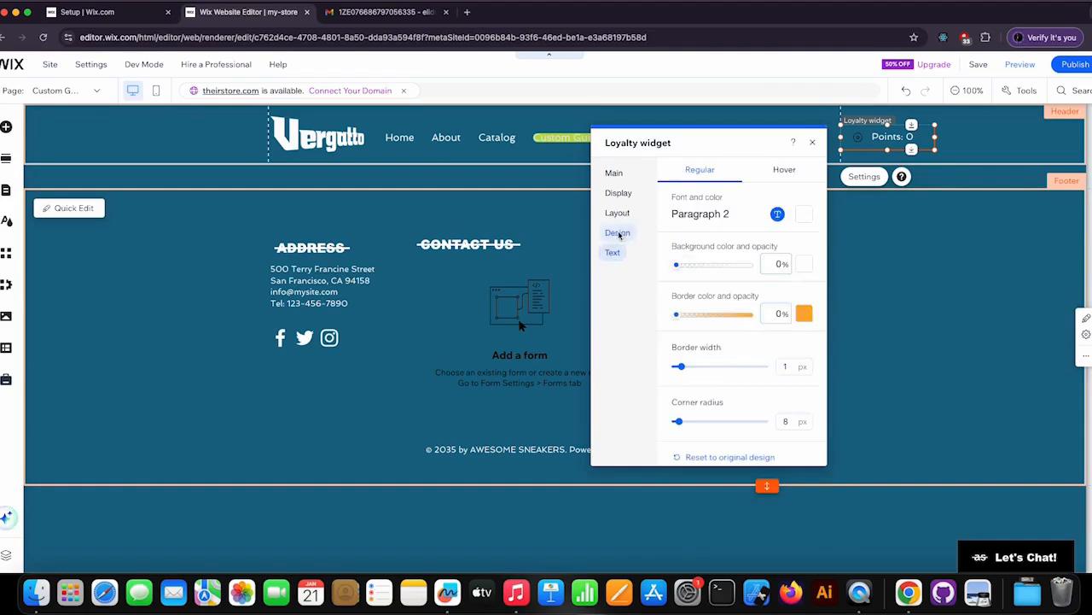
{"action": "left_click", "coordinate": [782, 171]}
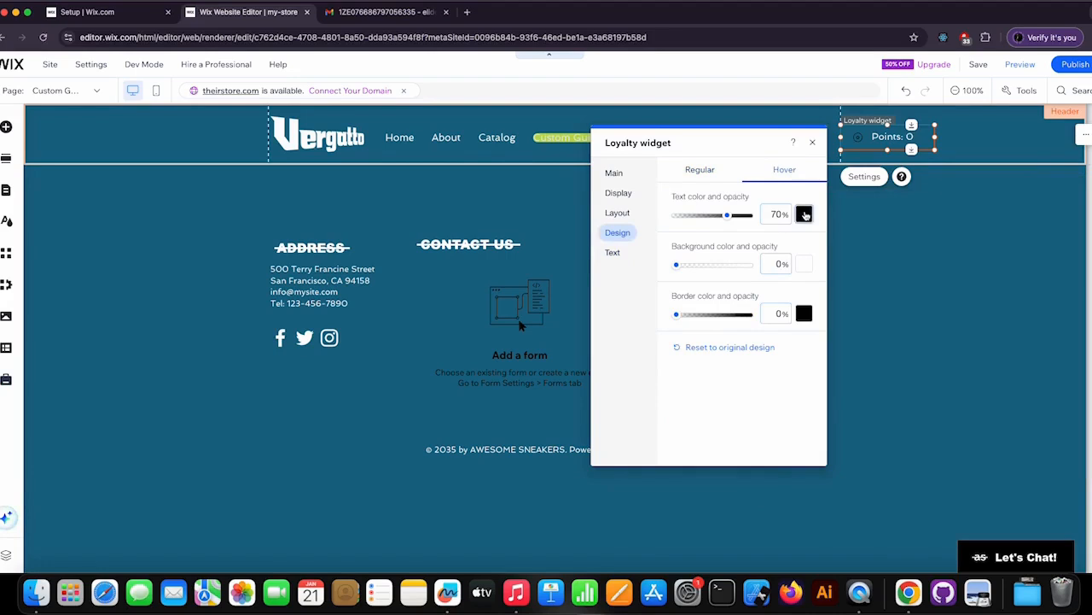
{"action": "left_click", "coordinate": [804, 214]}
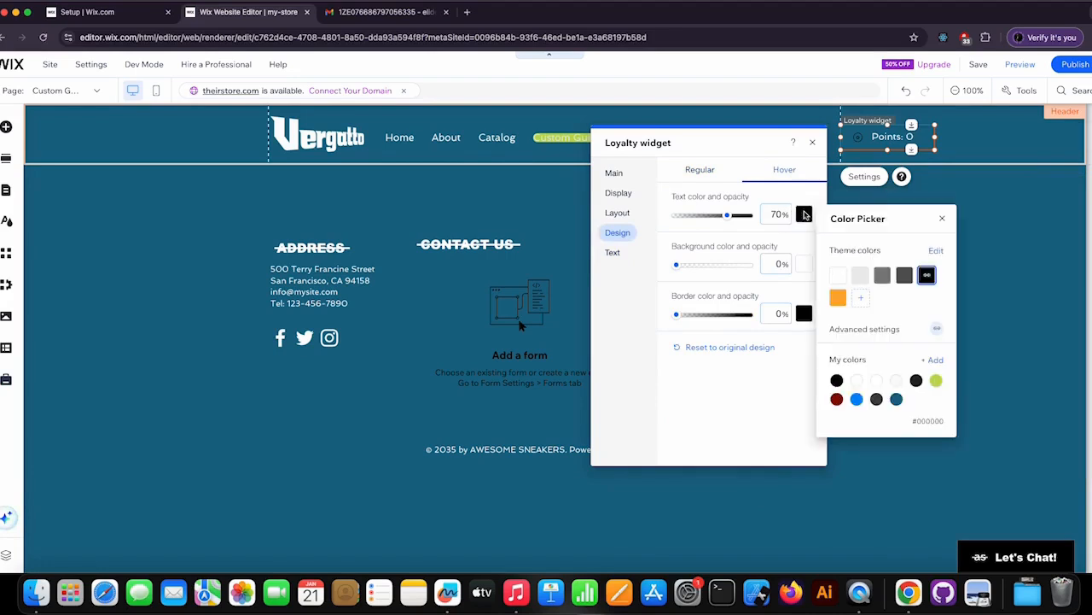
{"action": "left_click", "coordinate": [838, 274]}
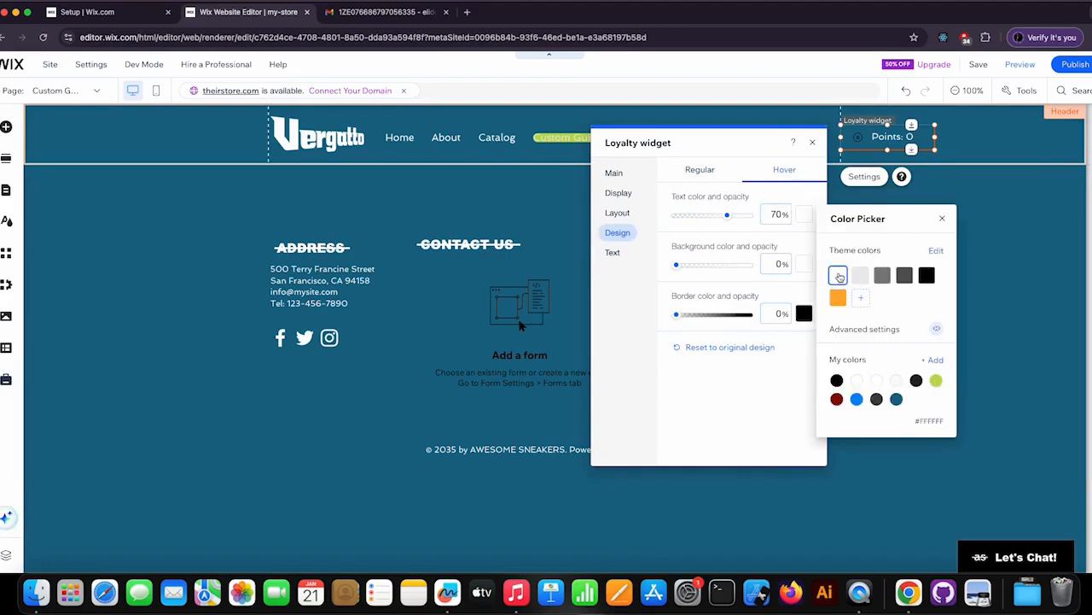
{"action": "left_click", "coordinate": [943, 221]}
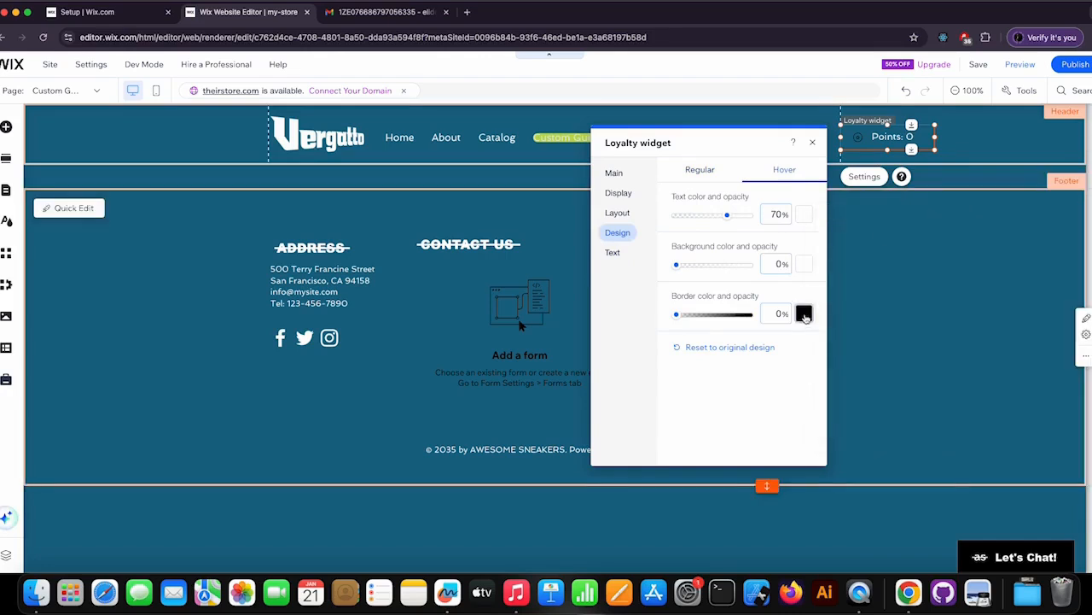
- Set the loyalty widget's hover border color to the orange theme color and close its settings
{"action": "left_click", "coordinate": [804, 314]}
{"action": "left_click", "coordinate": [838, 396]}
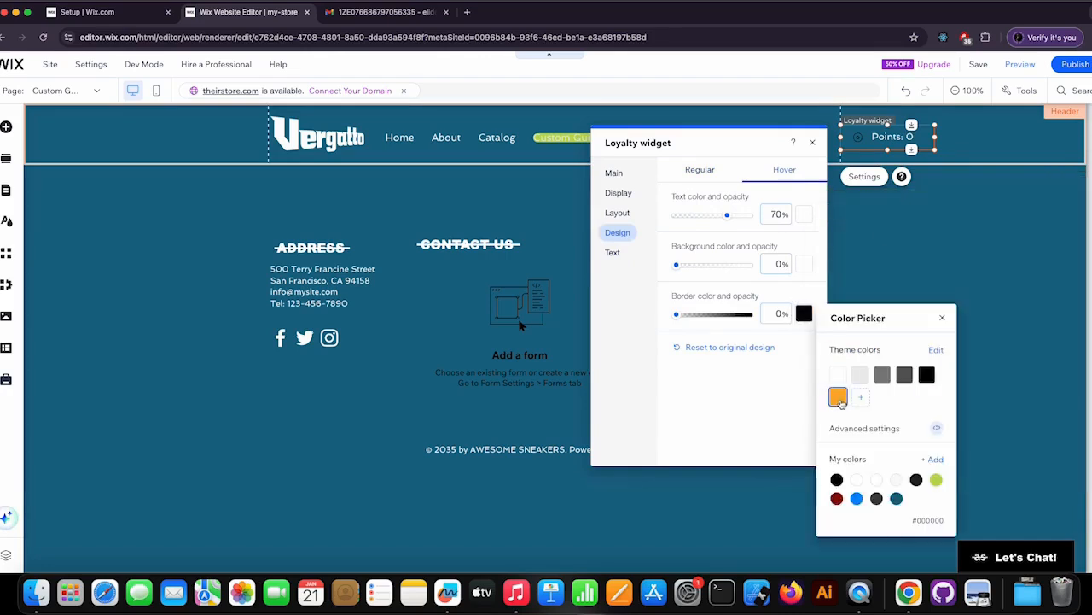
{"action": "left_click", "coordinate": [942, 317]}
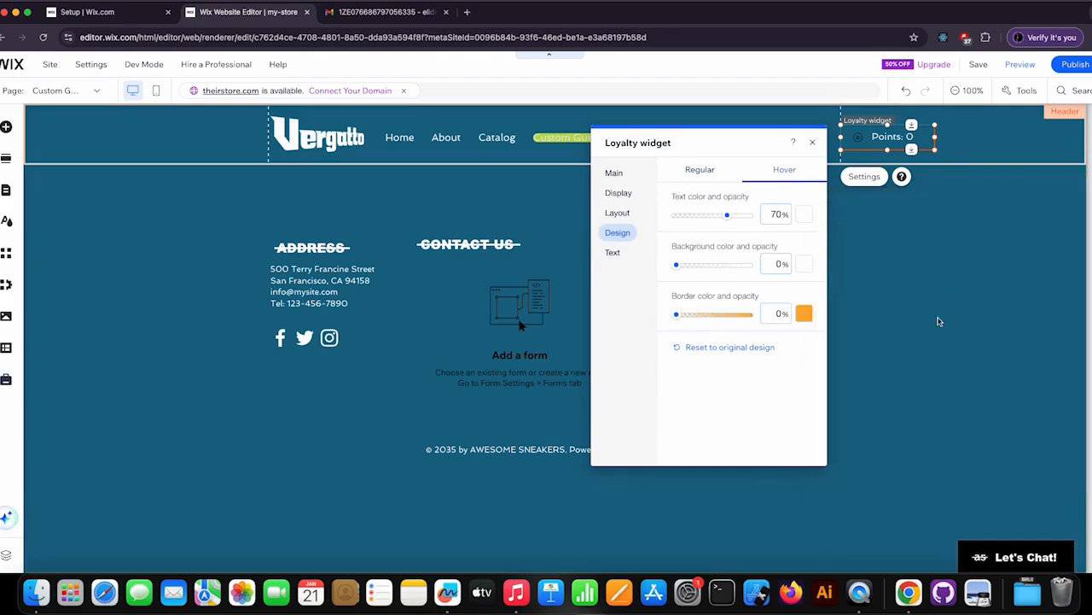
{"action": "left_click", "coordinate": [811, 143]}
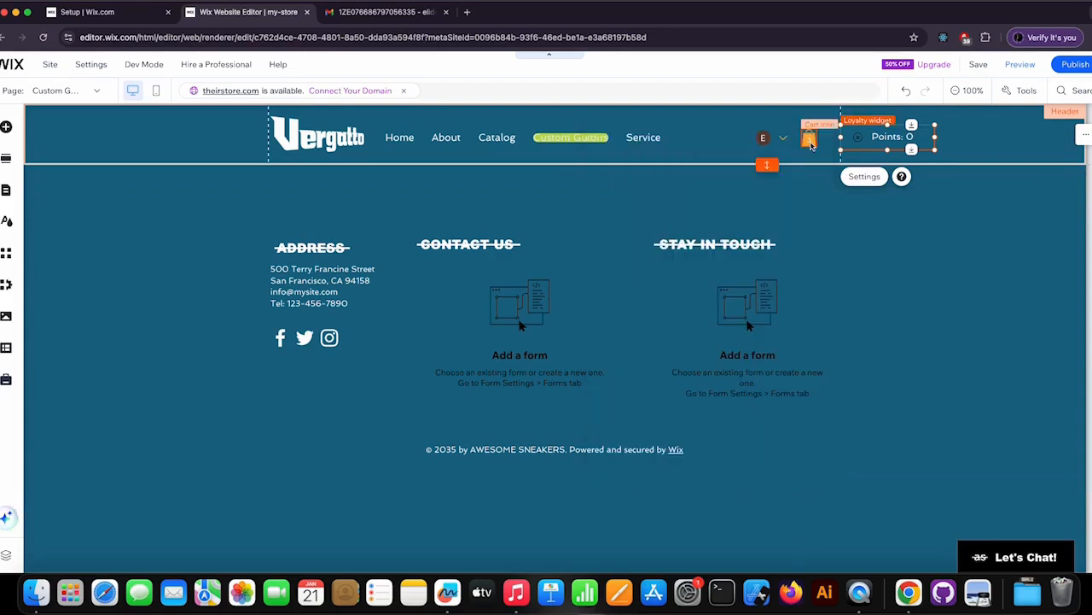
- Review the loyalty widget's design, layout and display settings for ways to restyle its icon
{"action": "left_click", "coordinate": [864, 177]}
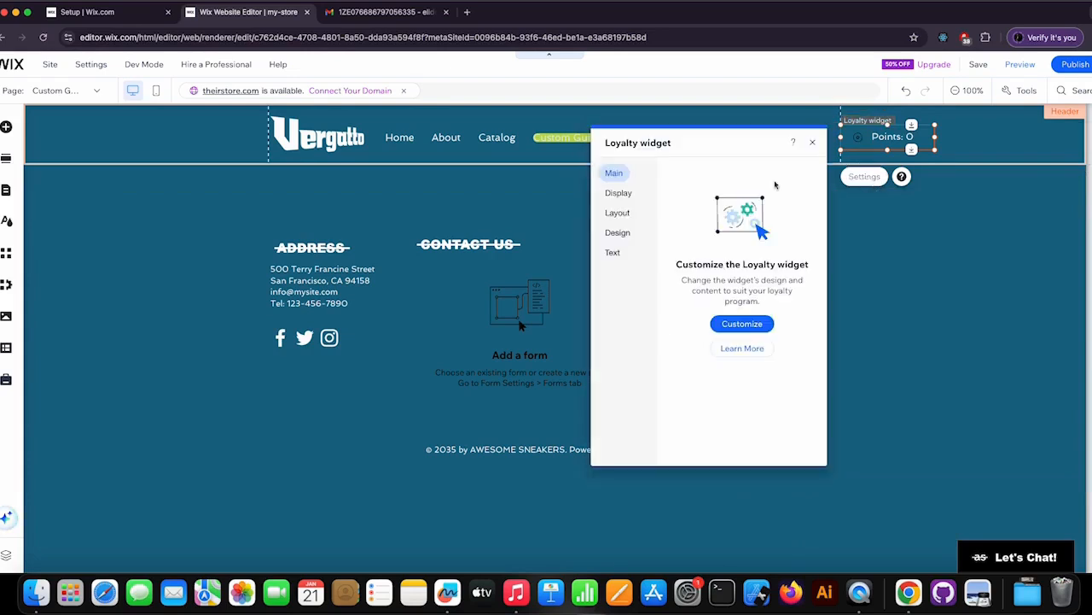
{"action": "left_click", "coordinate": [617, 232]}
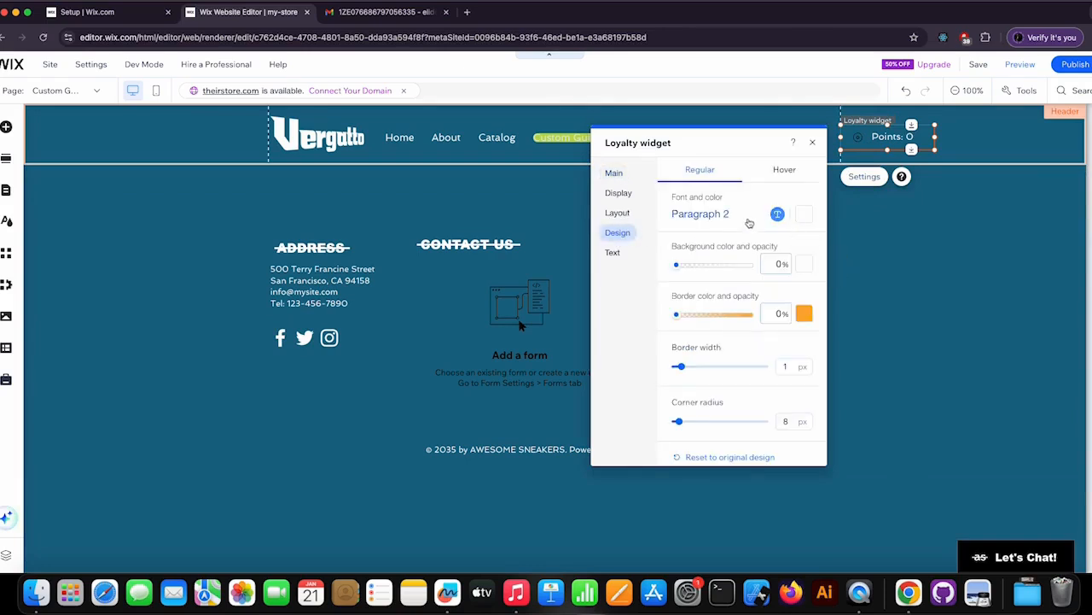
{"action": "scroll", "coordinate": [751, 223], "scroll_direction": "down", "scroll_amount": 1}
{"action": "scroll", "coordinate": [755, 223], "scroll_direction": "up", "scroll_amount": 1}
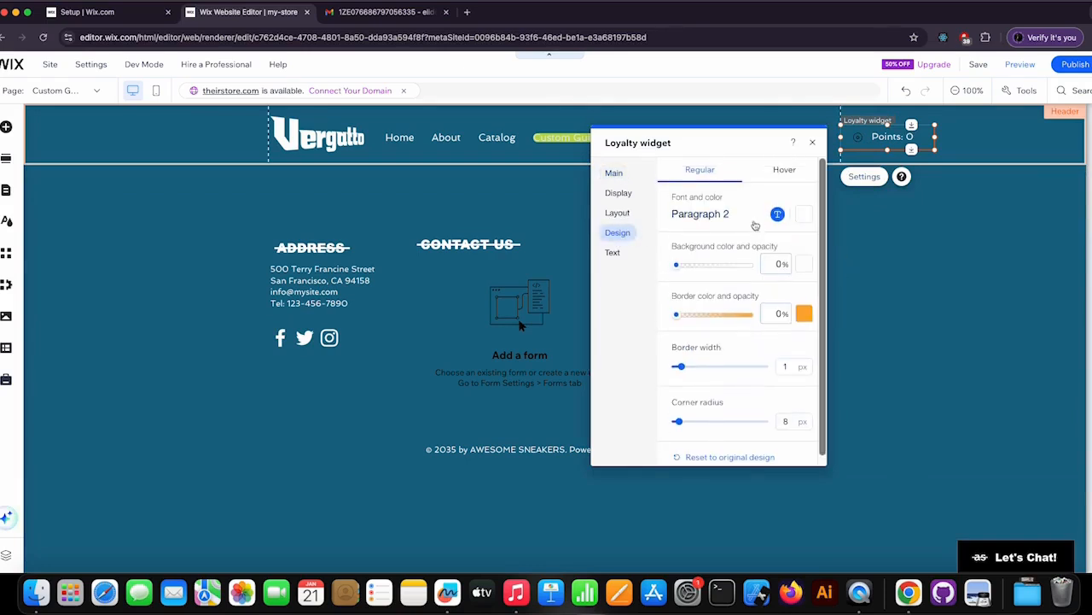
{"action": "left_click", "coordinate": [613, 211]}
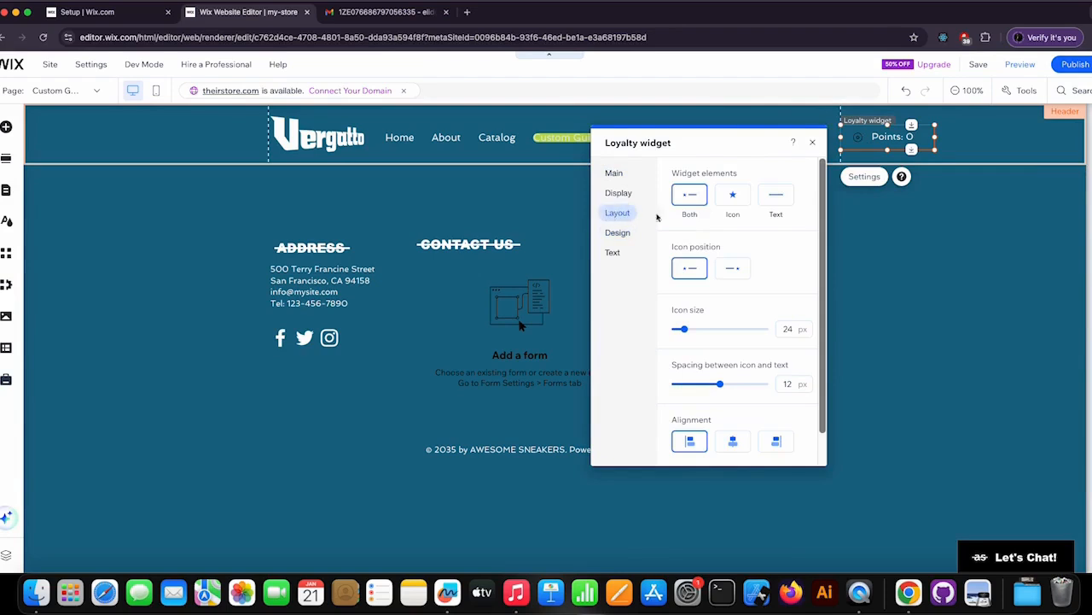
{"action": "scroll", "coordinate": [774, 245], "scroll_direction": "down", "scroll_amount": 1}
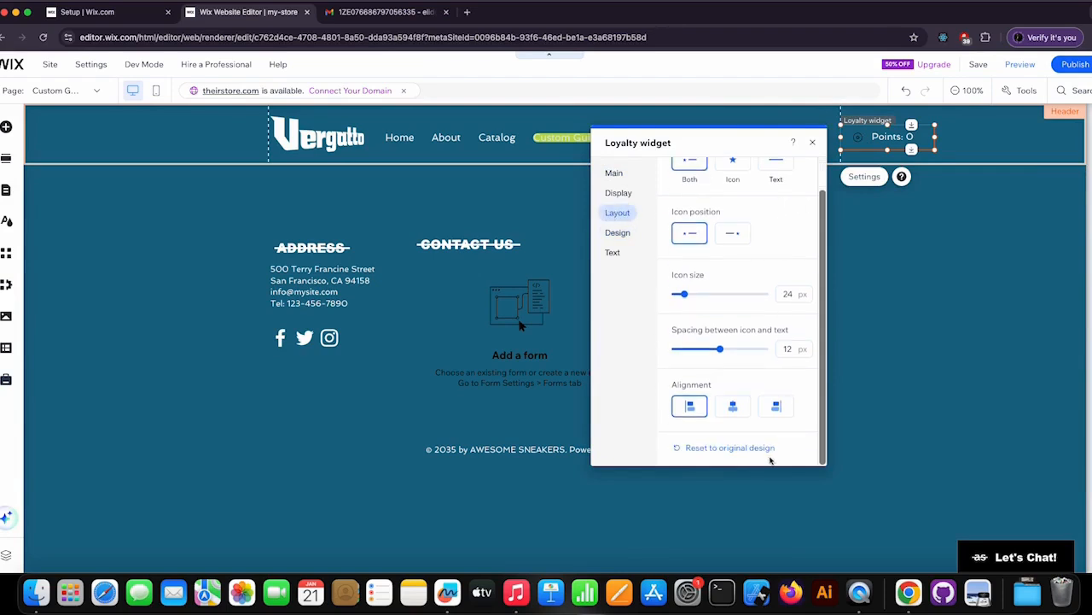
{"action": "scroll", "coordinate": [724, 319], "scroll_direction": "up", "scroll_amount": 1}
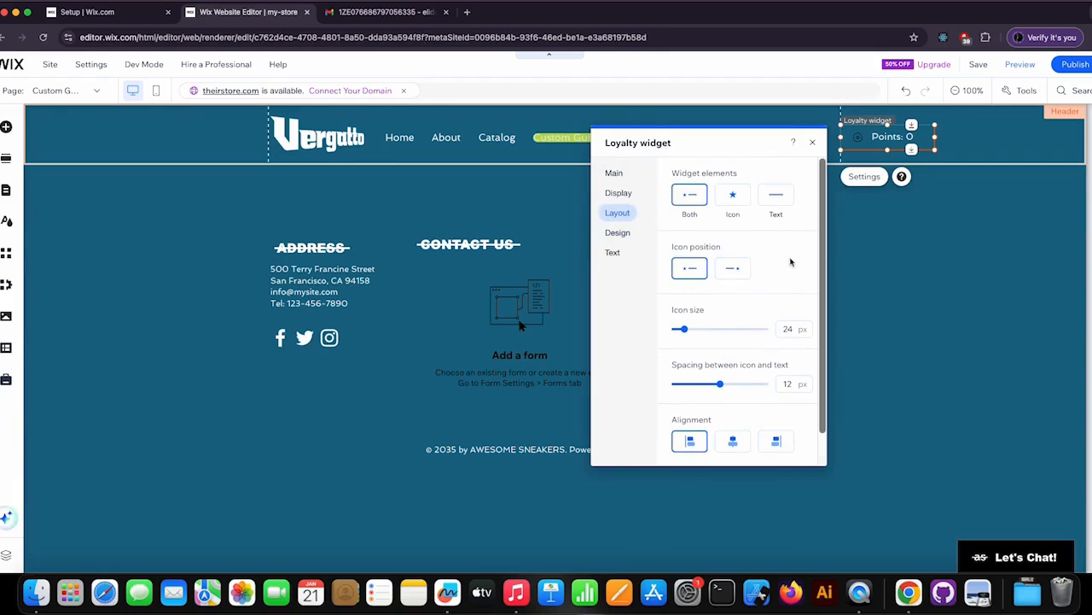
{"action": "left_click", "coordinate": [618, 194]}
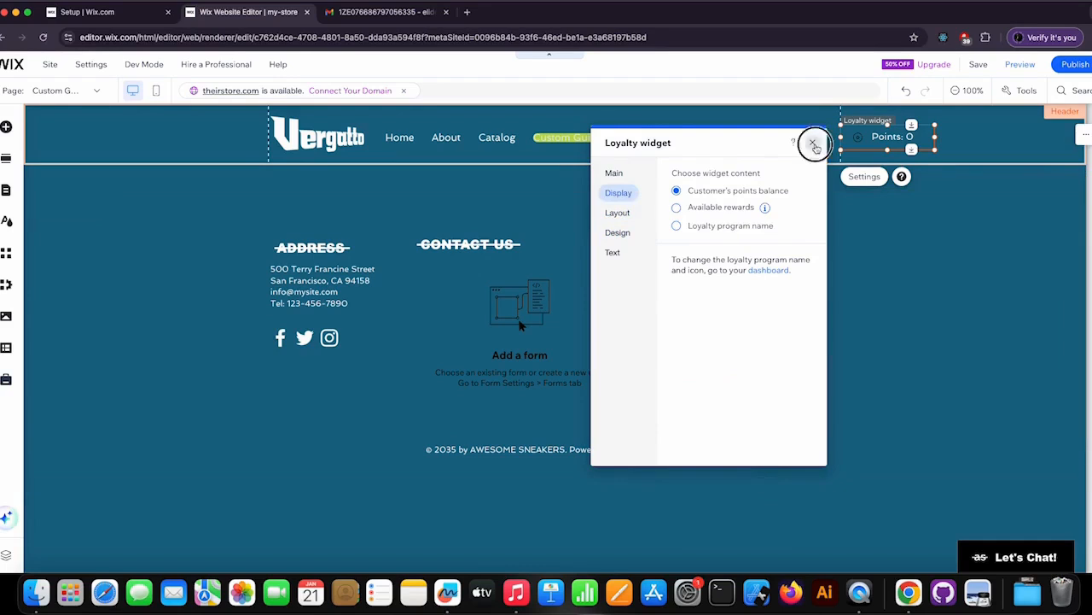
{"action": "left_click", "coordinate": [813, 142]}
- Preview the site, check the member menu beside the login avatar, and return to the editor
{"action": "left_click", "coordinate": [1022, 66]}
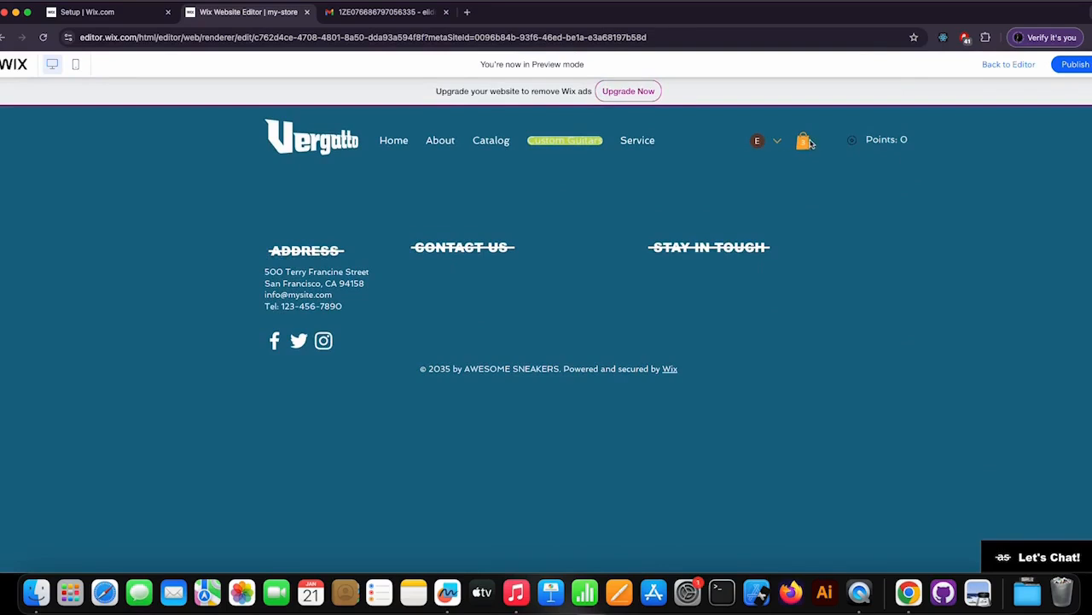
{"action": "left_click", "coordinate": [777, 141]}
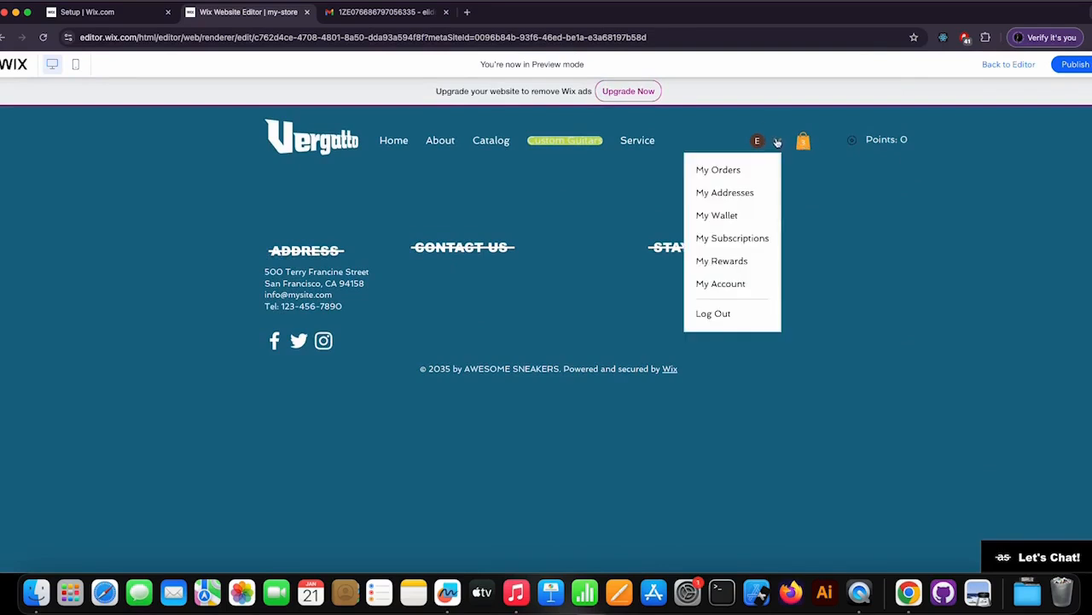
{"action": "left_click", "coordinate": [777, 142]}
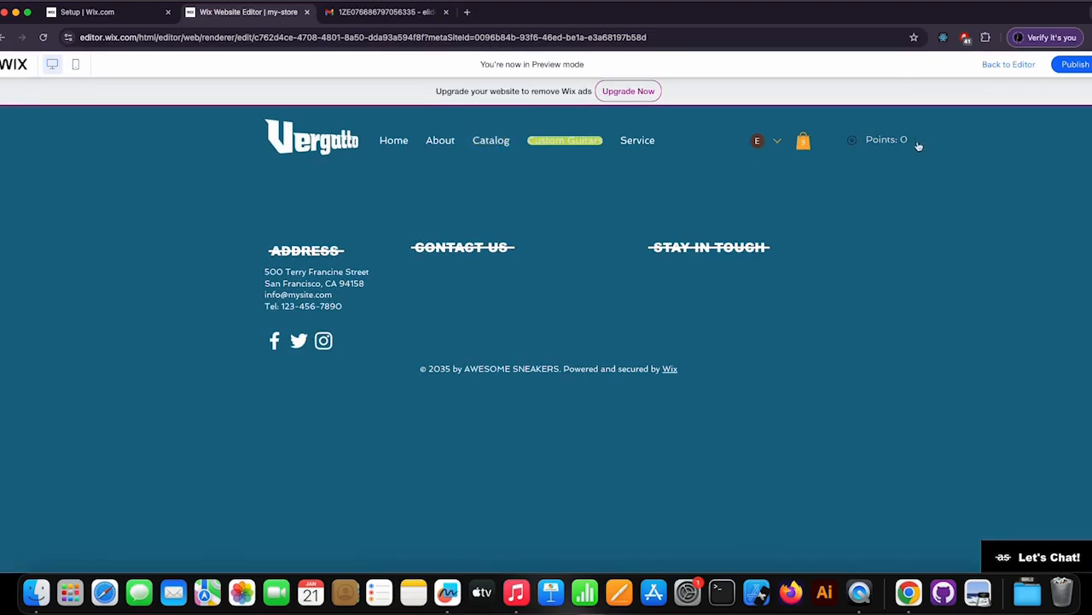
{"action": "left_click", "coordinate": [1007, 67]}
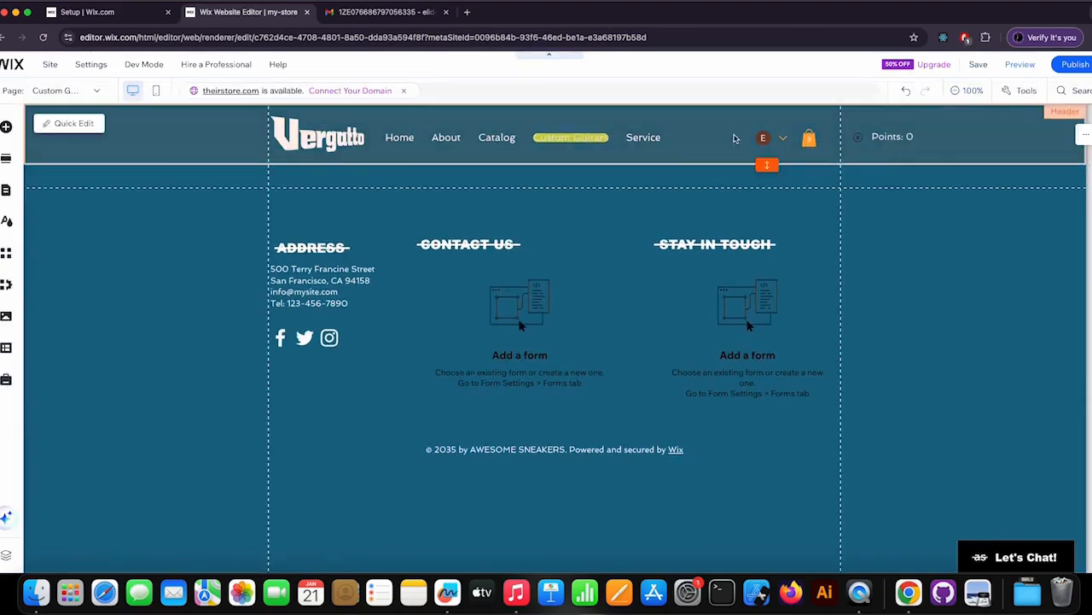
- Move the login bar and the cart icon closer to the header menu, keeping them on the menu's row
{"action": "left_click_drag", "start_coordinate": [764, 139], "coordinate": [726, 137]}
{"action": "left_click_drag", "start_coordinate": [808, 141], "coordinate": [768, 139]}
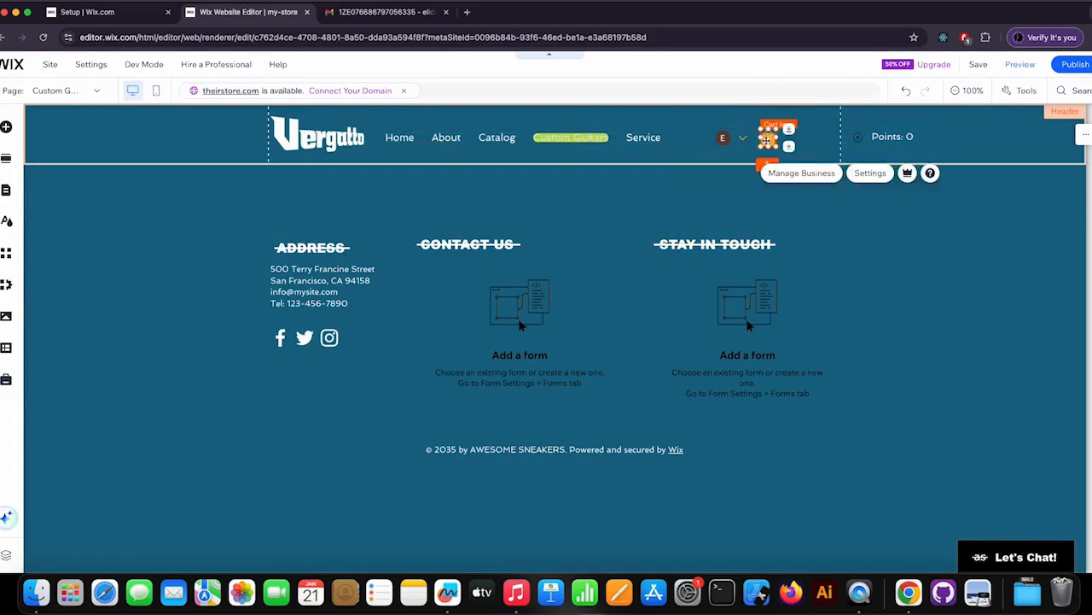
- Try the loyalty widget's icon-only layout with a larger icon, and set its widget elements to Text
{"action": "left_click", "coordinate": [890, 136]}
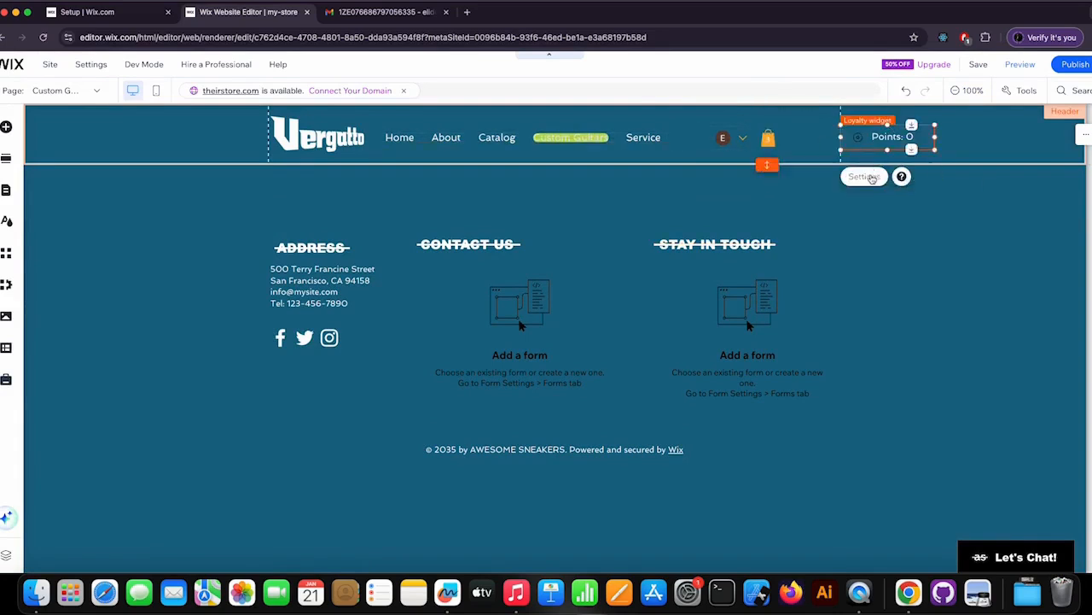
{"action": "left_click", "coordinate": [865, 177]}
{"action": "left_click", "coordinate": [618, 193]}
{"action": "left_click", "coordinate": [617, 215]}
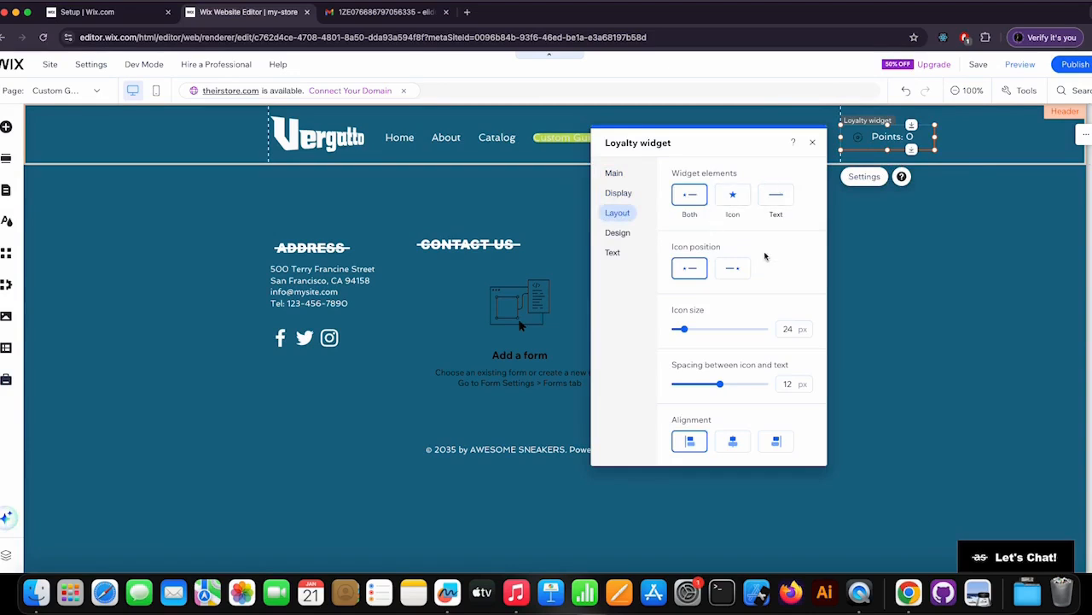
{"action": "scroll", "coordinate": [785, 265], "scroll_direction": "down", "scroll_amount": 2}
{"action": "scroll", "coordinate": [785, 263], "scroll_direction": "up", "scroll_amount": 2}
{"action": "left_click", "coordinate": [732, 196]}
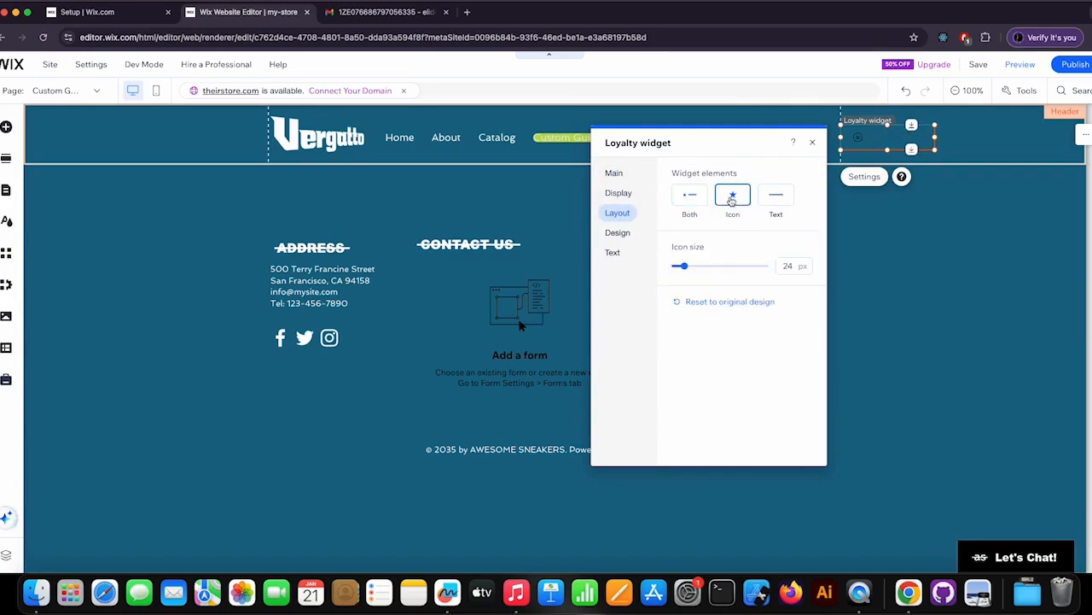
{"action": "left_click_drag", "start_coordinate": [683, 266], "coordinate": [716, 266]}
{"action": "left_click", "coordinate": [690, 196]}
{"action": "left_click", "coordinate": [772, 198]}
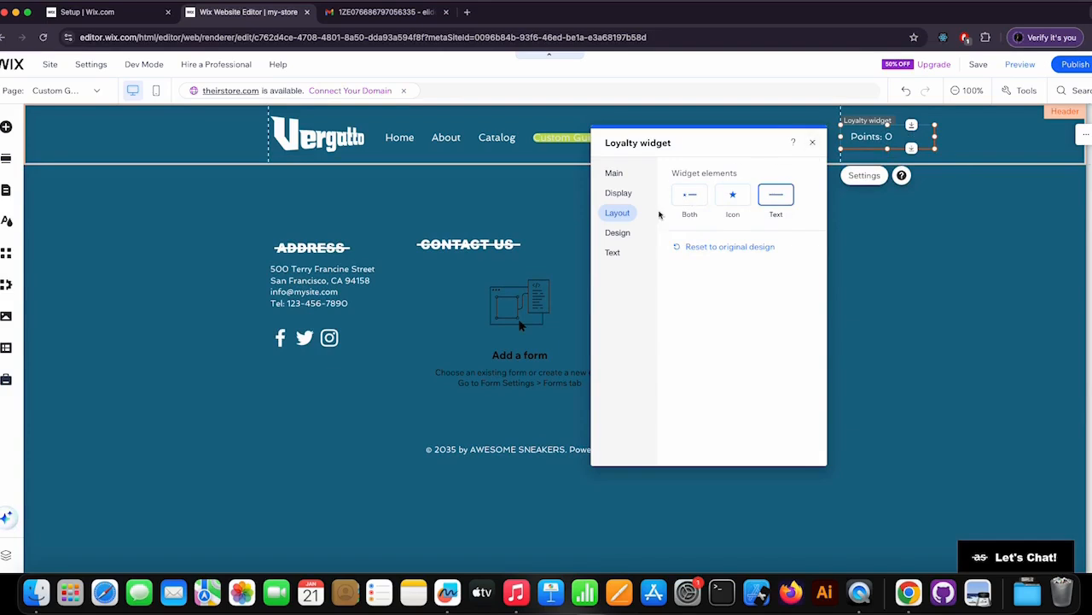
- Set the loyalty widget's regular font size to 14 px and close its settings
{"action": "left_click", "coordinate": [618, 232]}
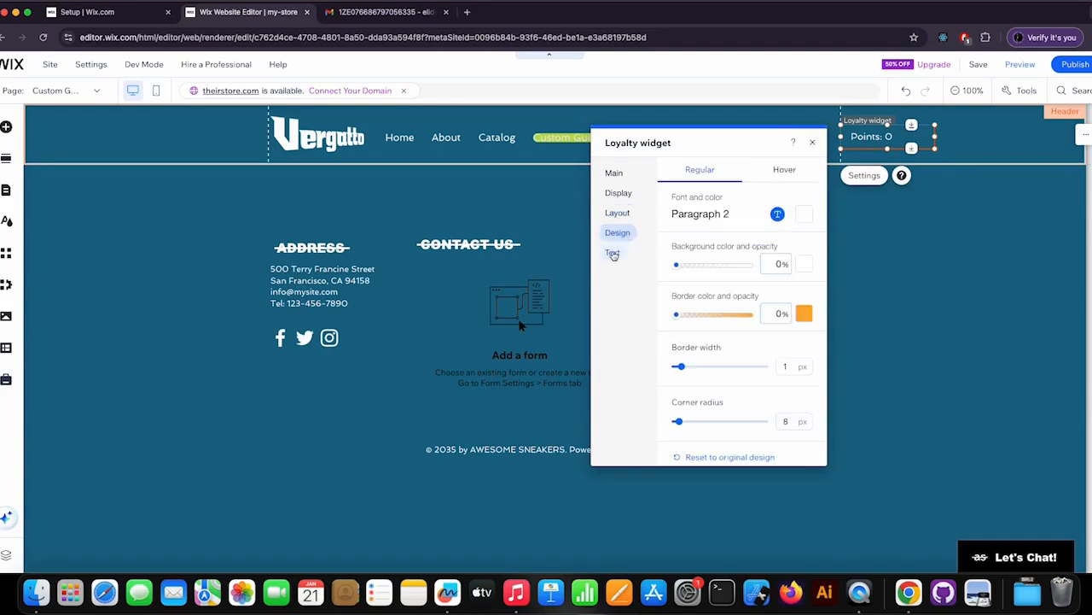
{"action": "left_click", "coordinate": [776, 214]}
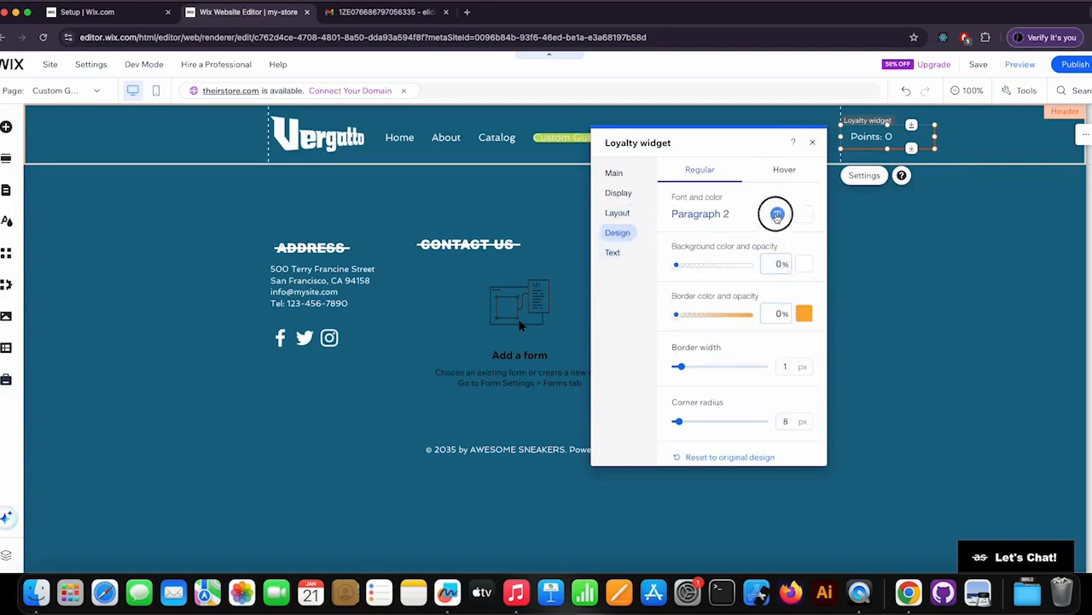
{"action": "left_click_drag", "start_coordinate": [836, 382], "coordinate": [807, 379]}
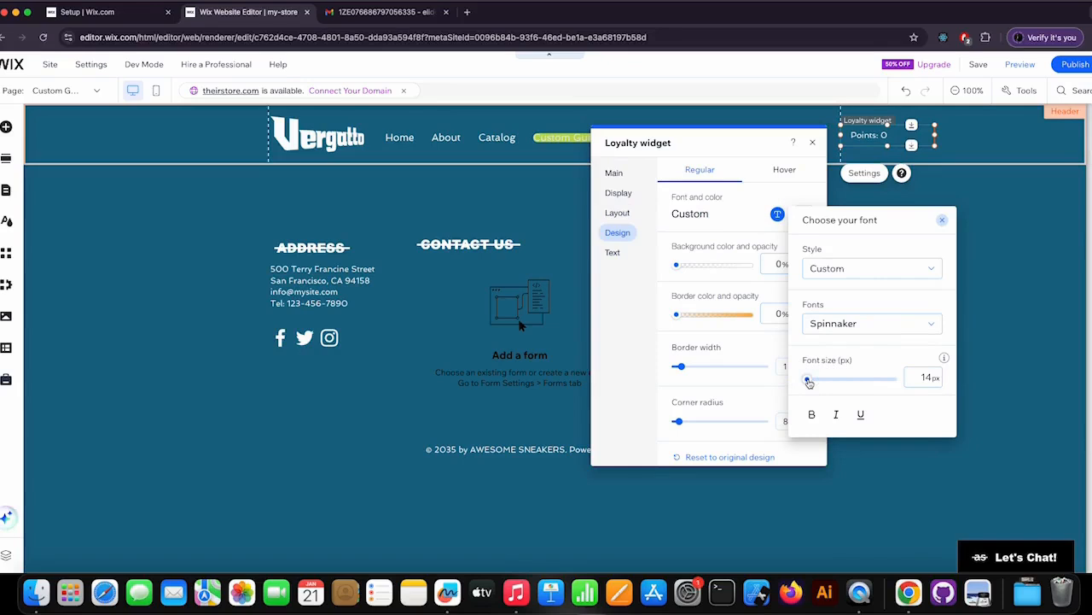
{"action": "left_click", "coordinate": [943, 220]}
{"action": "left_click", "coordinate": [813, 143]}
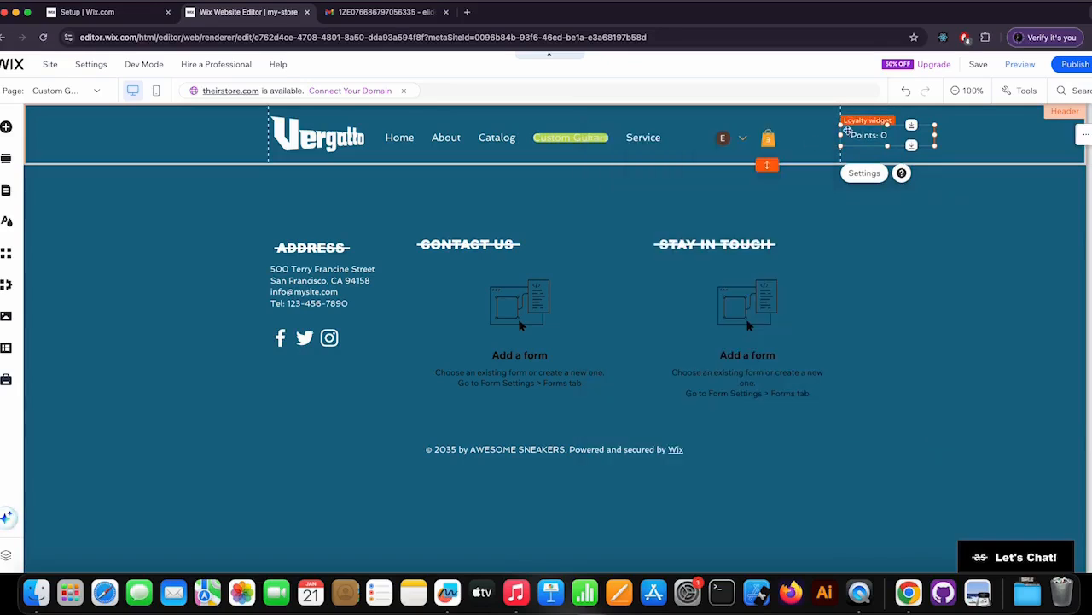
- Narrow the loyalty widget and fit it inside the header's gridline, shift the login bar and cart icon toward the menu, and preview the site
{"action": "left_click_drag", "start_coordinate": [870, 132], "coordinate": [842, 138]}
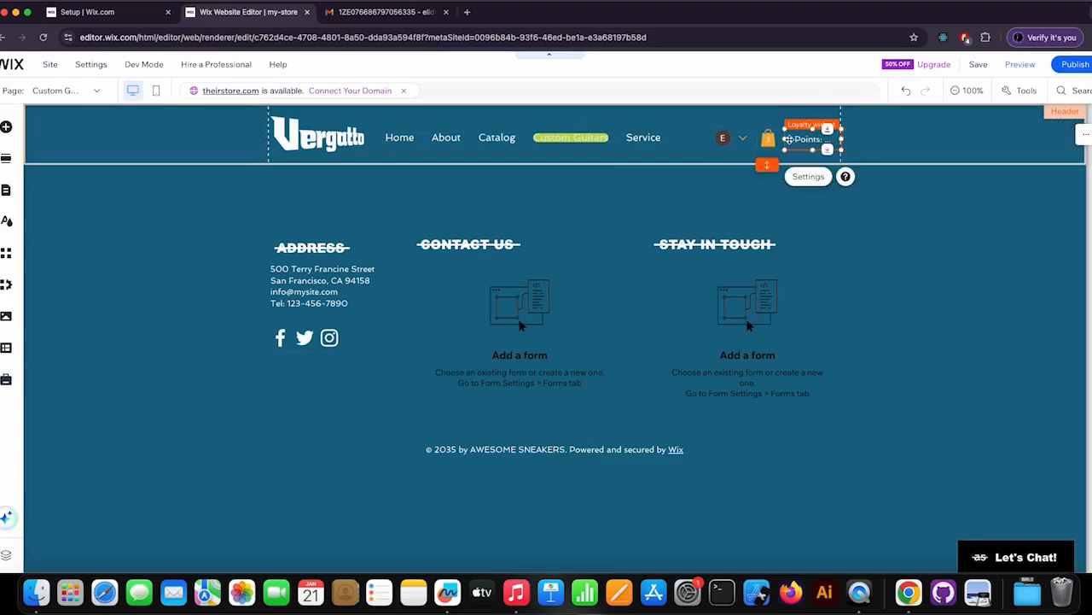
{"action": "left_click_drag", "start_coordinate": [721, 138], "coordinate": [842, 138]}
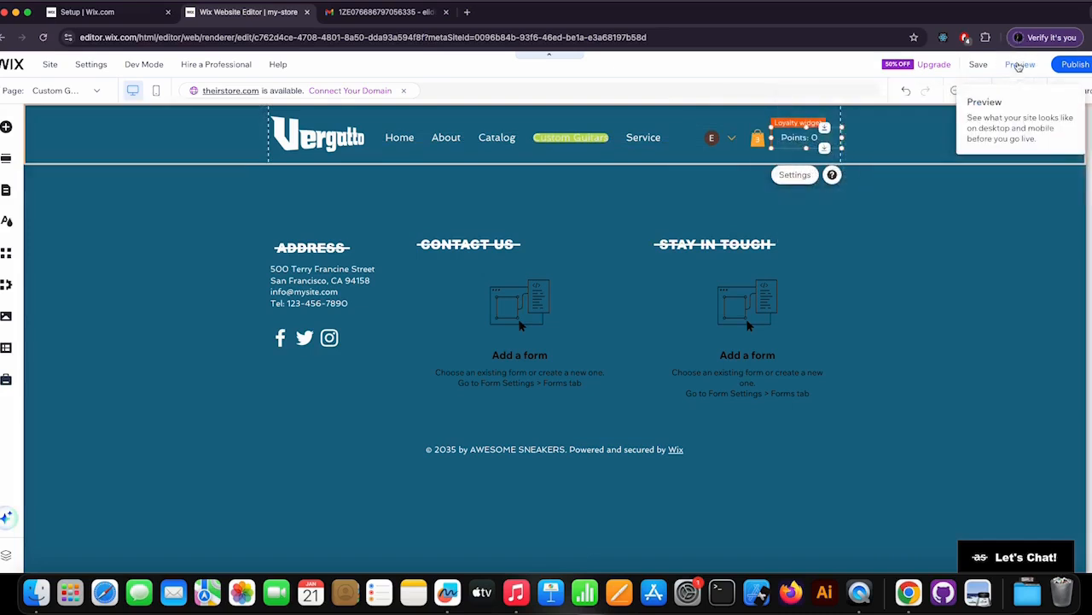
{"action": "left_click", "coordinate": [1019, 65]}
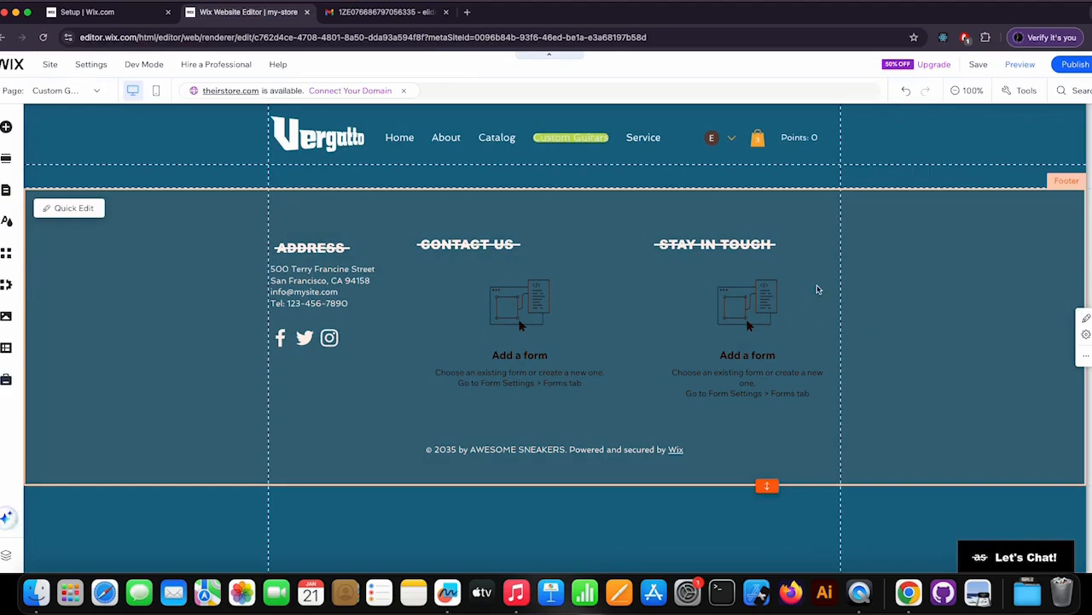
- Change the footer's copyright line to "© 2025 by Vergatto Instruments", dropping the Wix credit
{"action": "left_click", "coordinate": [817, 289]}
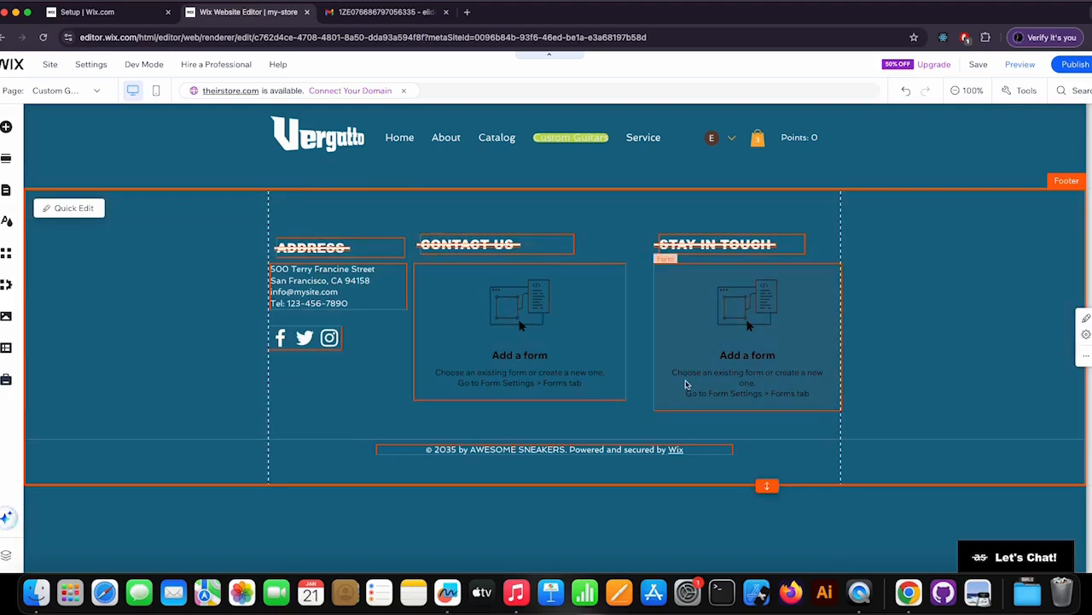
{"action": "left_click", "coordinate": [620, 451]}
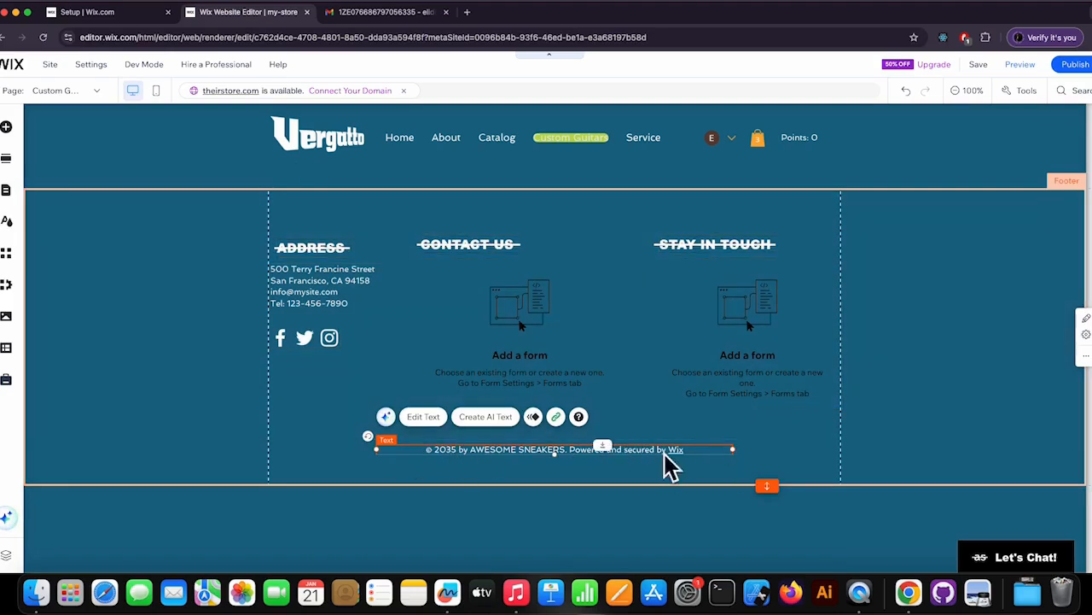
{"action": "left_click", "coordinate": [422, 416]}
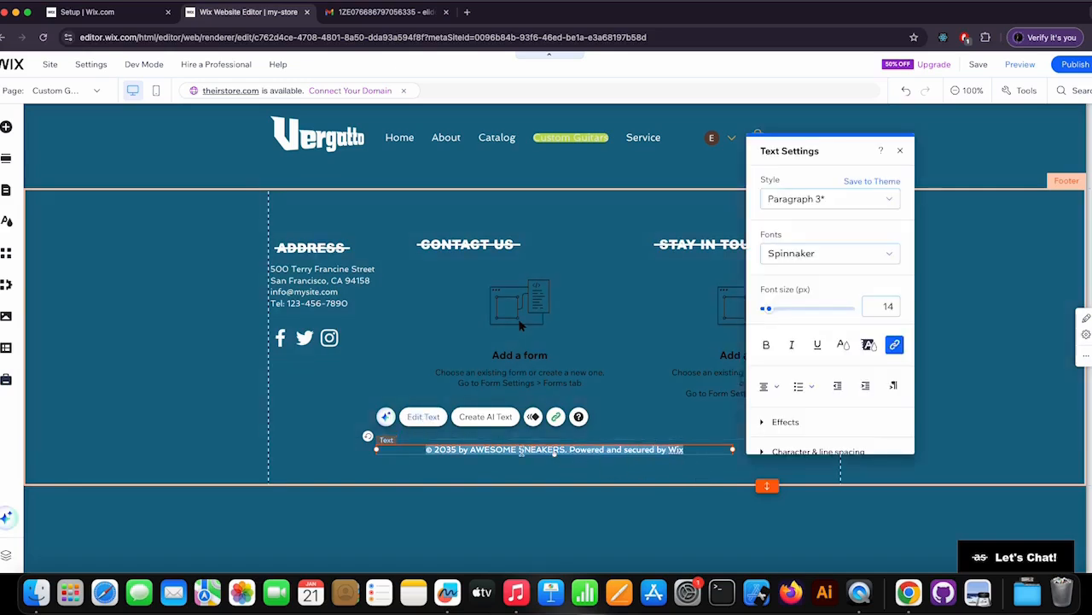
{"action": "left_click", "coordinate": [467, 449]}
{"action": "left_click", "coordinate": [449, 449]}
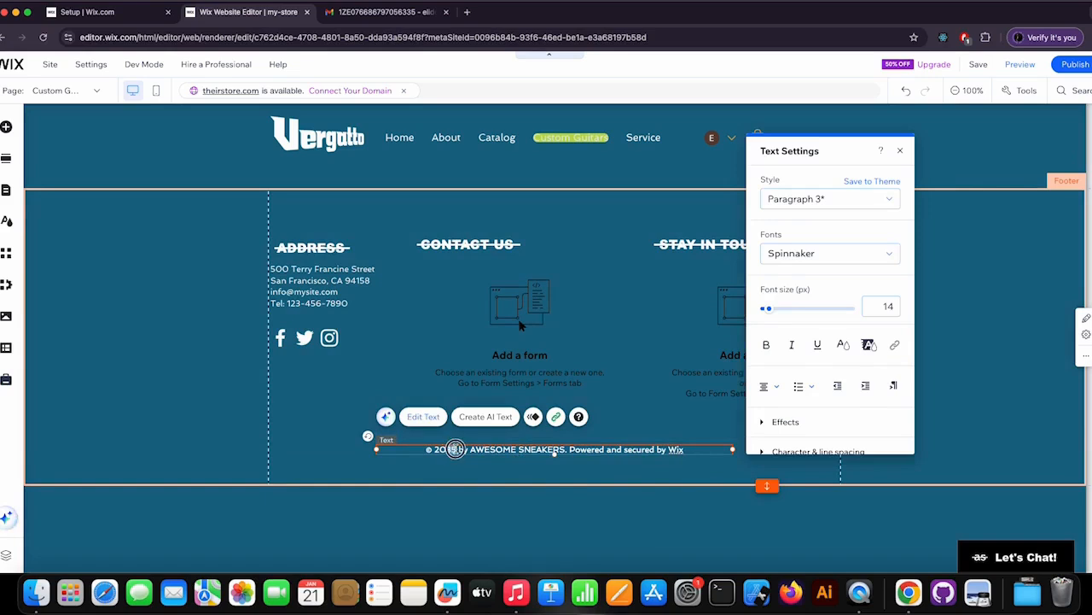
{"action": "key", "text": "BackSpace"}
{"action": "type", "text": "5"}
{"action": "left_click_drag", "start_coordinate": [470, 449], "coordinate": [690, 468]}
{"action": "type", "text": "V"}
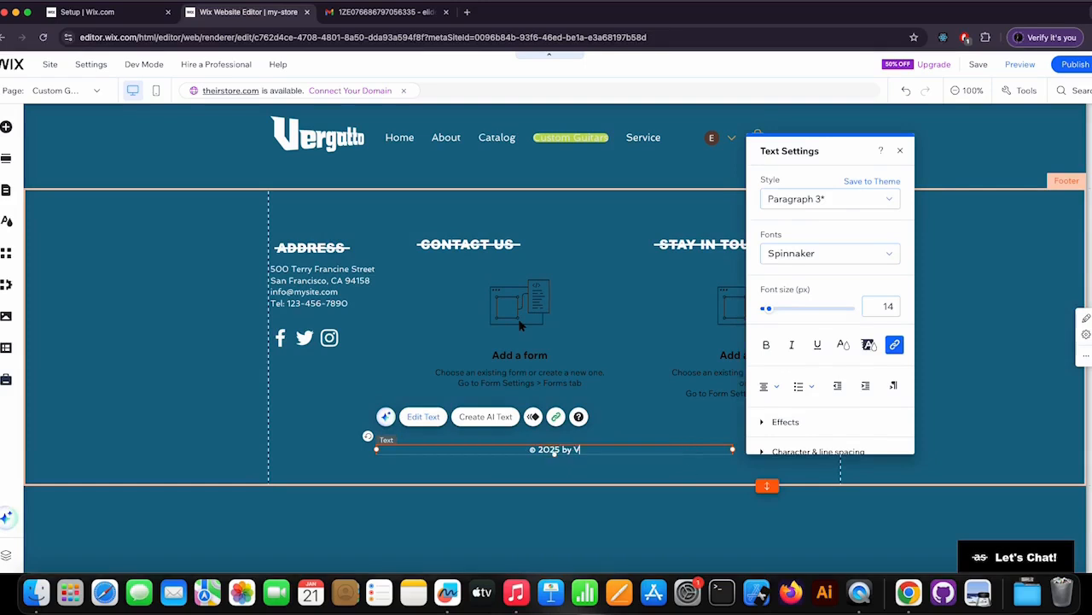
{"action": "type", "text": "erga"}
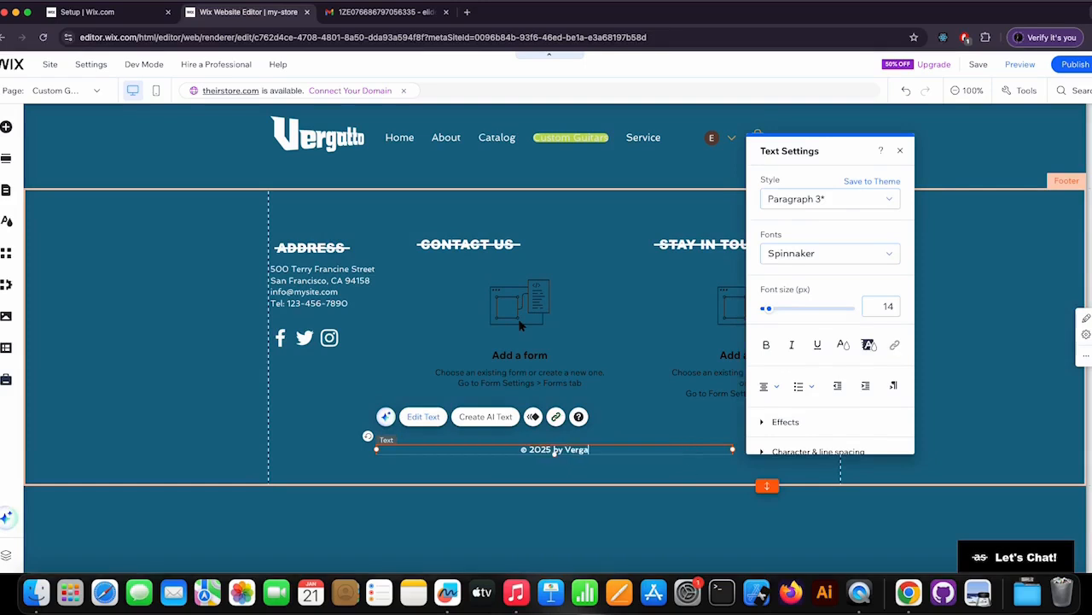
{"action": "type", "text": "tto Instruments"}
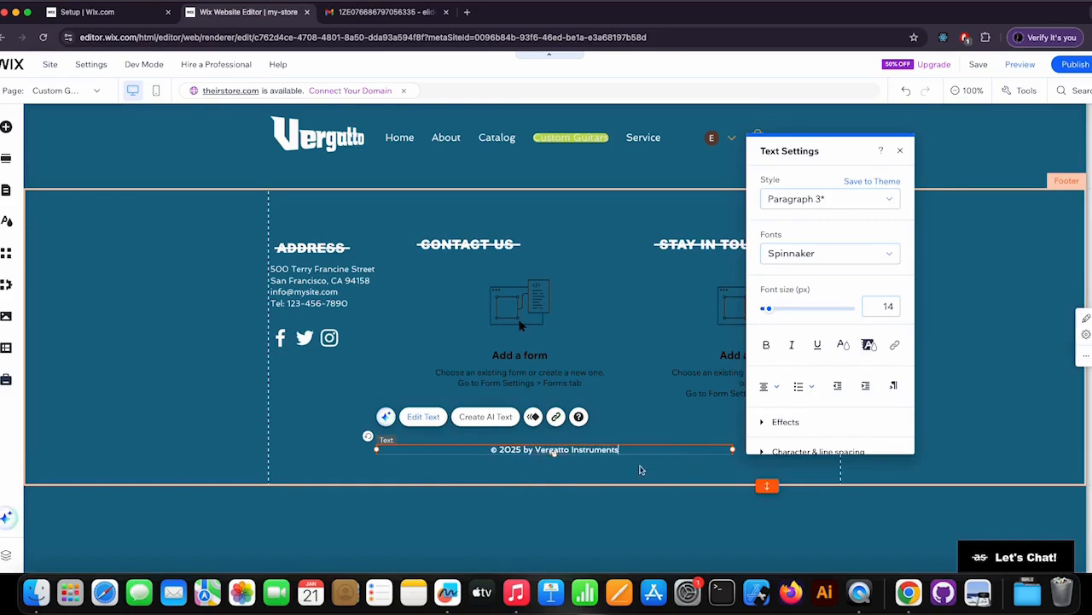
{"action": "left_click", "coordinate": [640, 469]}
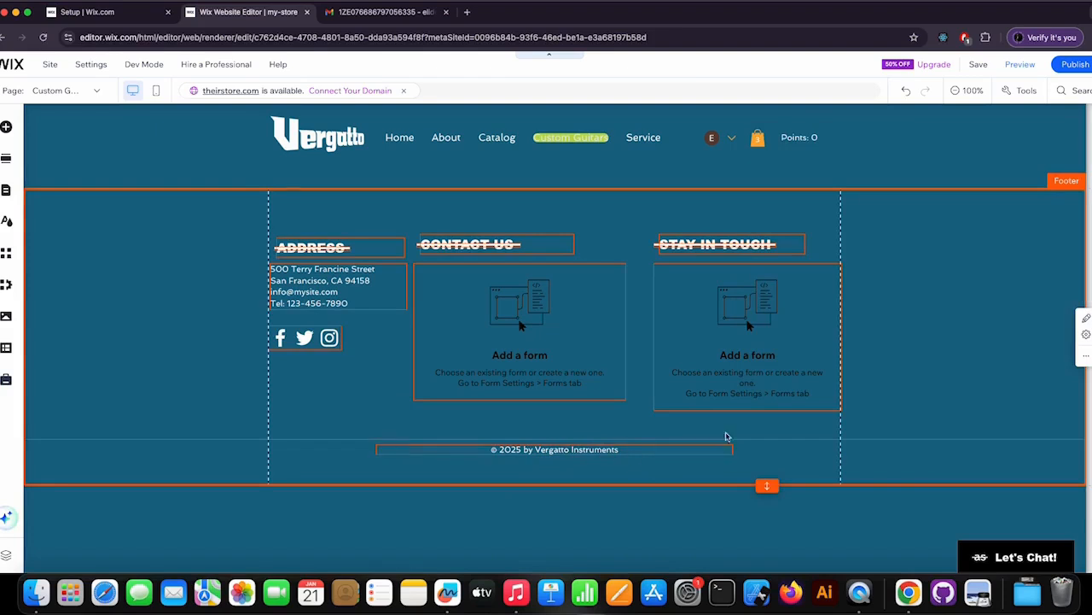
- Delete the Contact Us and Stay in Touch headings and their form placeholders from the footer
{"action": "left_click", "coordinate": [491, 245]}
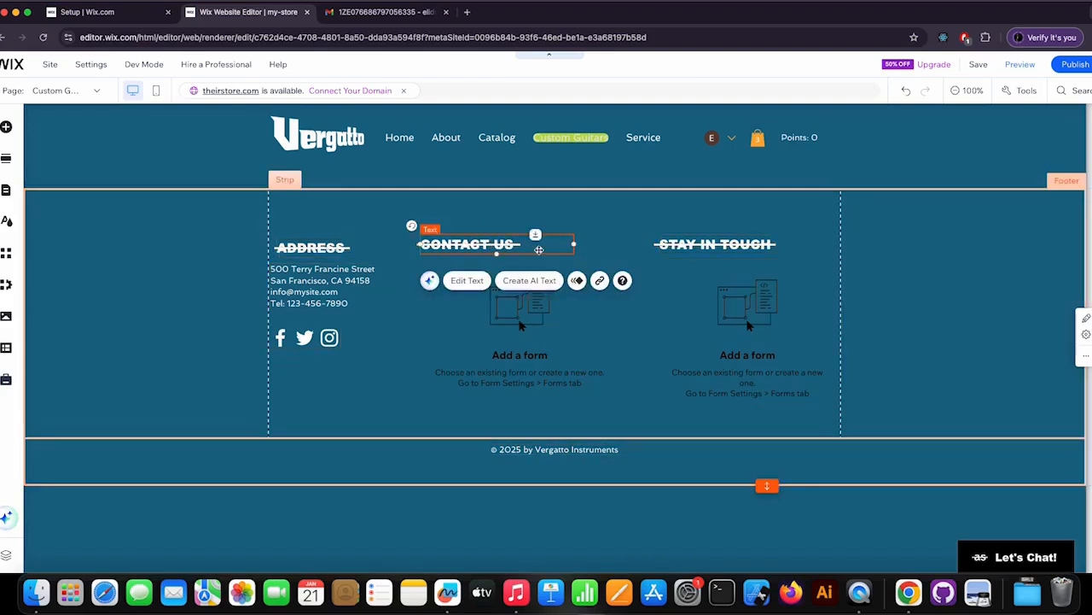
{"action": "key", "text": "Delete"}
{"action": "left_click", "coordinate": [546, 318]}
{"action": "key", "text": "Delete"}
{"action": "left_click", "coordinate": [510, 244]}
{"action": "key", "text": "Delete"}
{"action": "left_click", "coordinate": [750, 246]}
{"action": "key", "text": "Delete"}
{"action": "left_click", "coordinate": [764, 320]}
{"action": "key", "text": "Delete"}
{"action": "left_click", "coordinate": [742, 247]}
{"action": "key", "text": "Delete"}
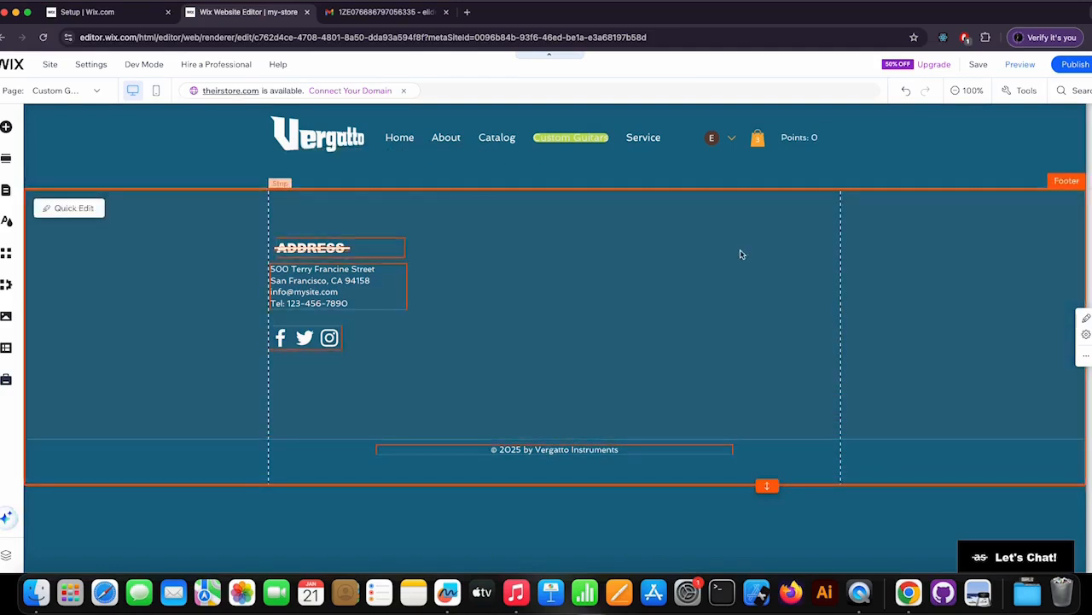
- Delete the Address heading and the address and contact details text from the footer
{"action": "left_click", "coordinate": [333, 248]}
{"action": "double_click", "coordinate": [333, 248]}
{"action": "key", "text": "ctrl+a"}
{"action": "key", "text": "Delete"}
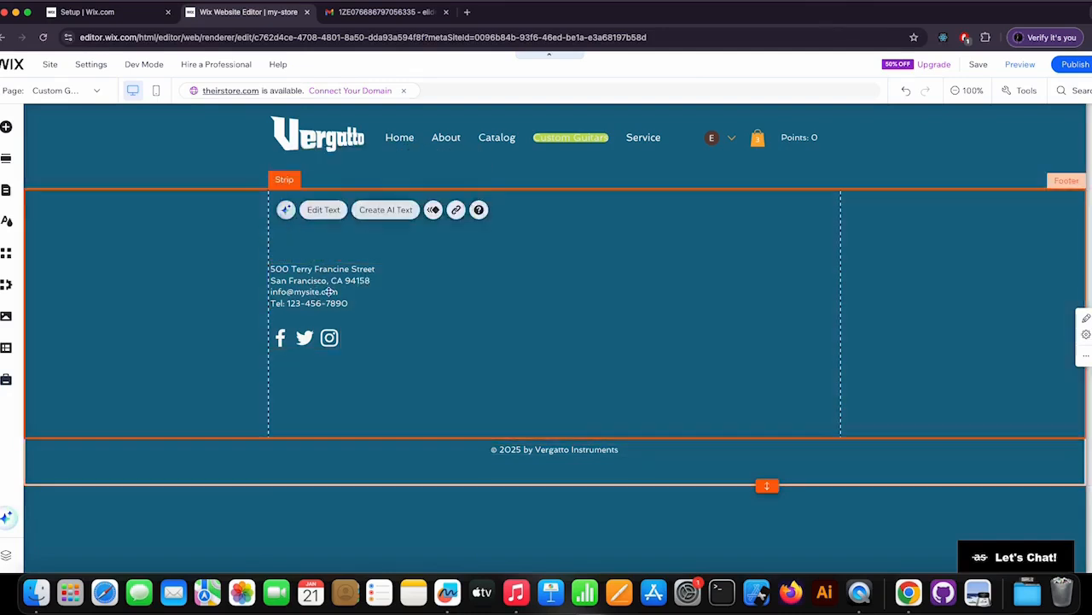
{"action": "left_click", "coordinate": [328, 291]}
{"action": "key", "text": "Delete"}
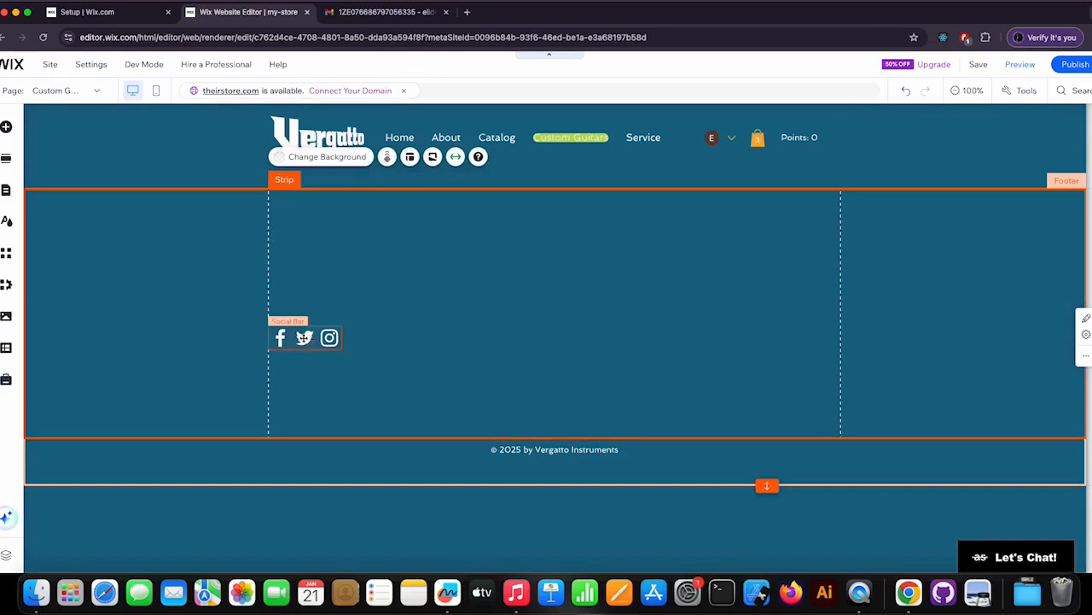
- Move the social bar to the footer's right gridline and remove the Twitter icon from its social links
{"action": "left_click_drag", "start_coordinate": [303, 338], "coordinate": [803, 390]}
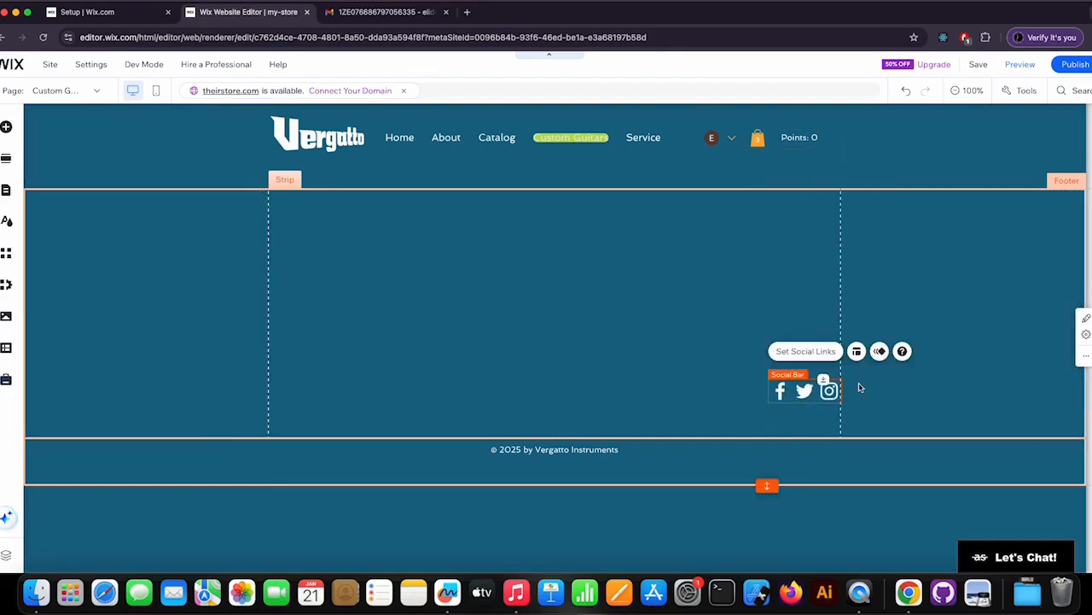
{"action": "left_click", "coordinate": [807, 351]}
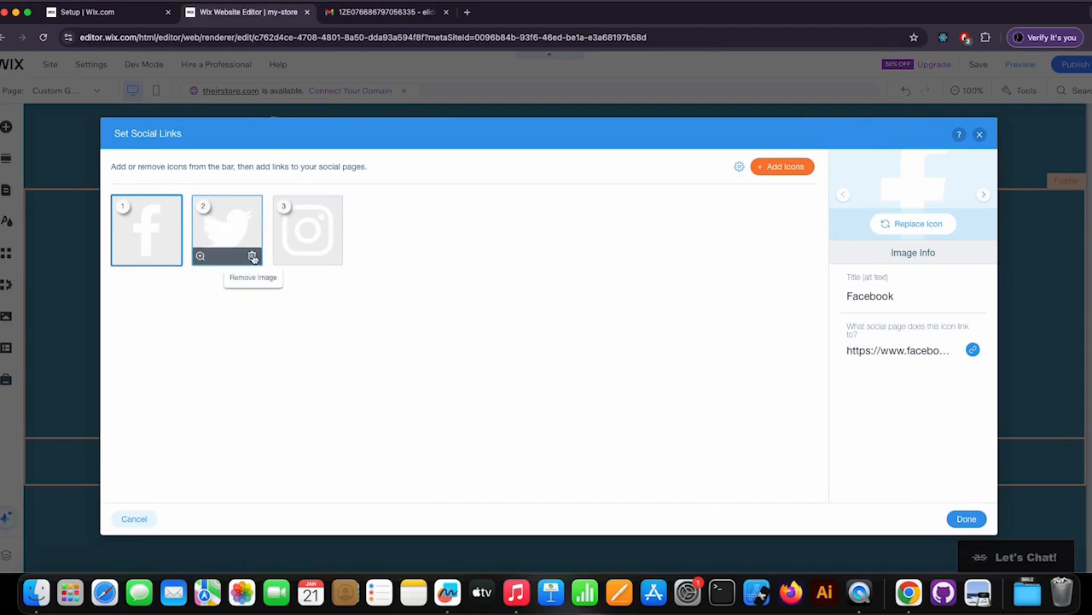
{"action": "left_click", "coordinate": [252, 256]}
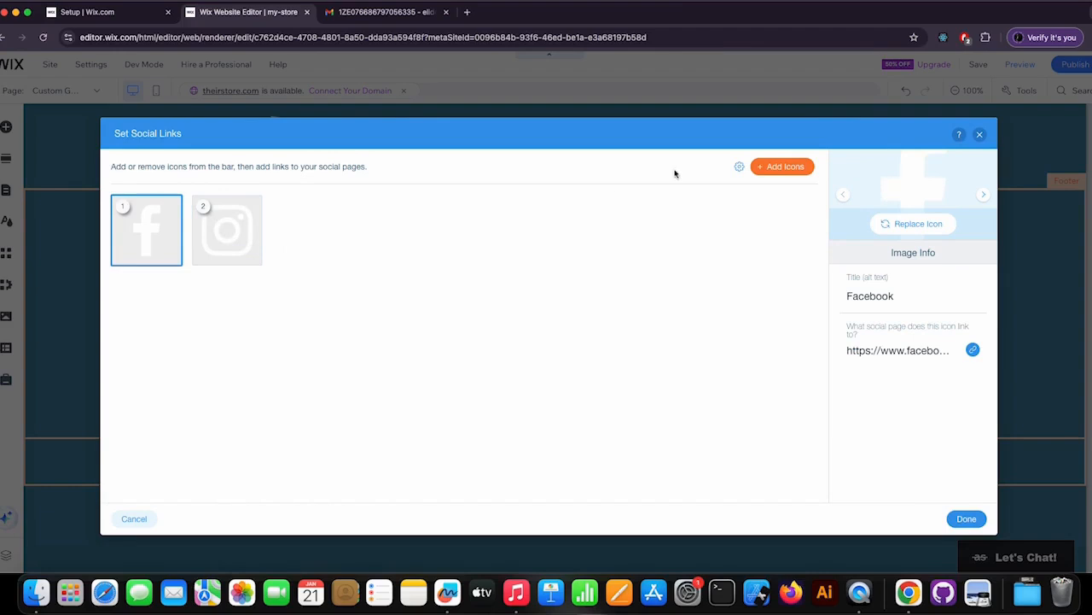
- Search the Wix social icons for "tiktok" and add the white circular TikTok icon to the social bar
{"action": "left_click", "coordinate": [782, 169]}
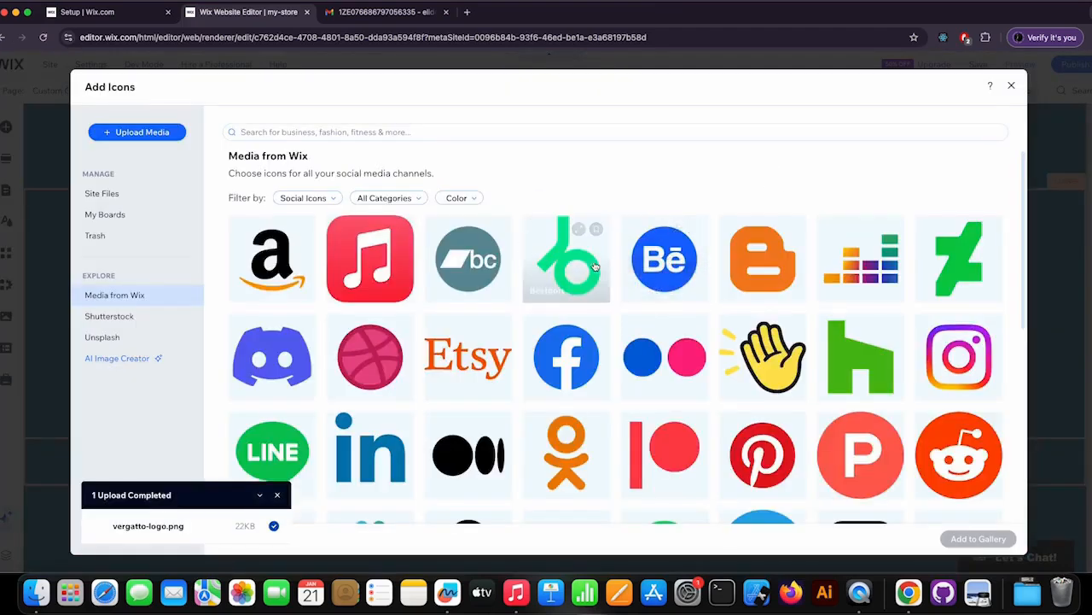
{"action": "scroll", "coordinate": [613, 284], "scroll_direction": "down", "scroll_amount": 2}
{"action": "scroll", "coordinate": [613, 283], "scroll_direction": "down", "scroll_amount": 10}
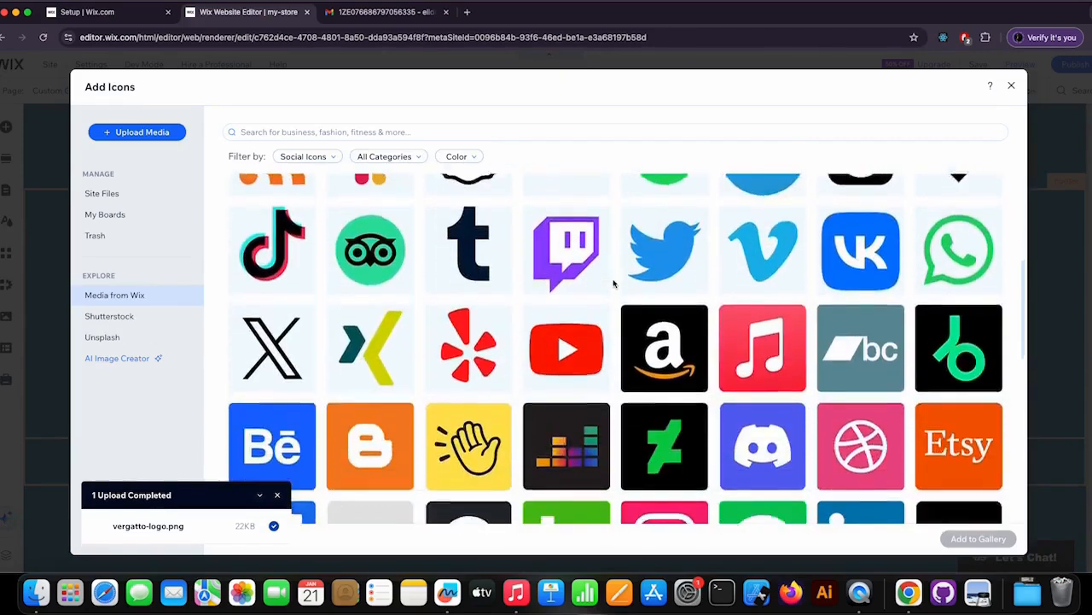
{"action": "scroll", "coordinate": [613, 284], "scroll_direction": "down", "scroll_amount": 10}
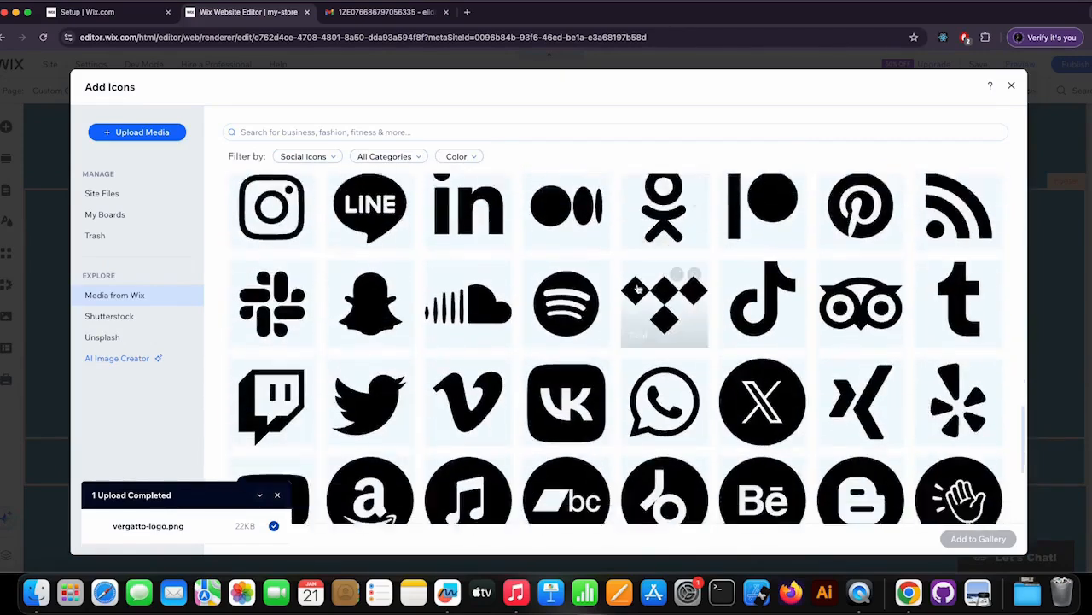
{"action": "scroll", "coordinate": [623, 293], "scroll_direction": "down", "scroll_amount": 5}
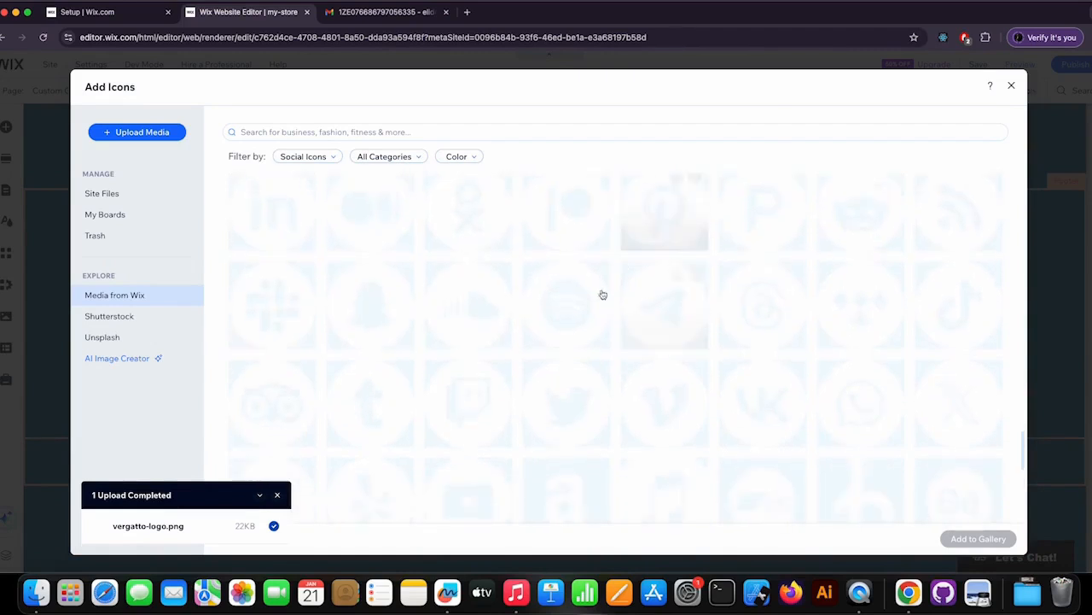
{"action": "scroll", "coordinate": [654, 295], "scroll_direction": "down", "scroll_amount": 3}
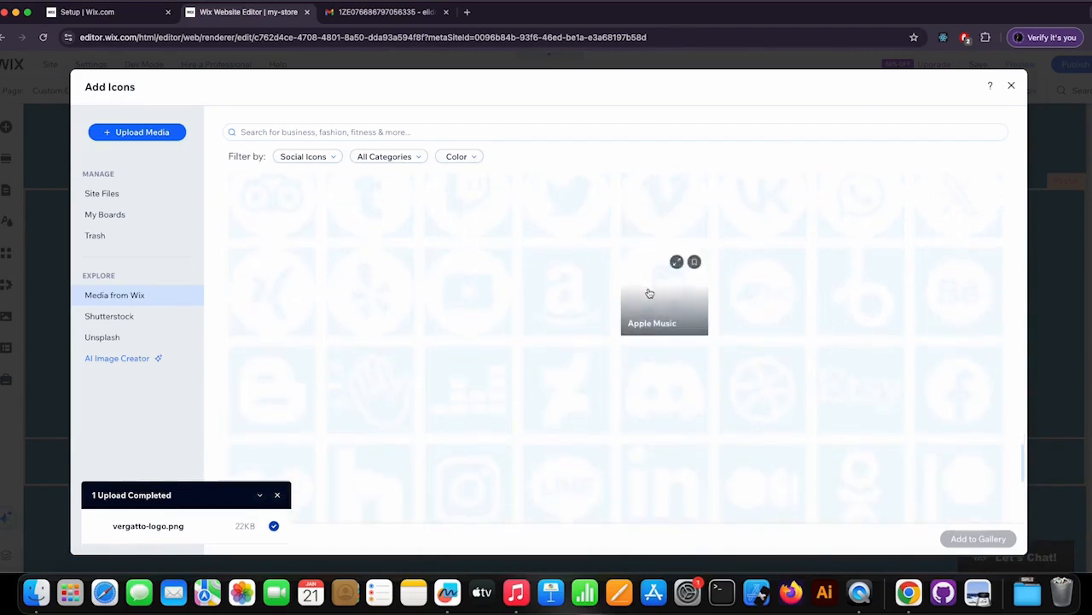
{"action": "scroll", "coordinate": [651, 294], "scroll_direction": "up", "scroll_amount": 10}
{"action": "scroll", "coordinate": [654, 293], "scroll_direction": "up", "scroll_amount": 10}
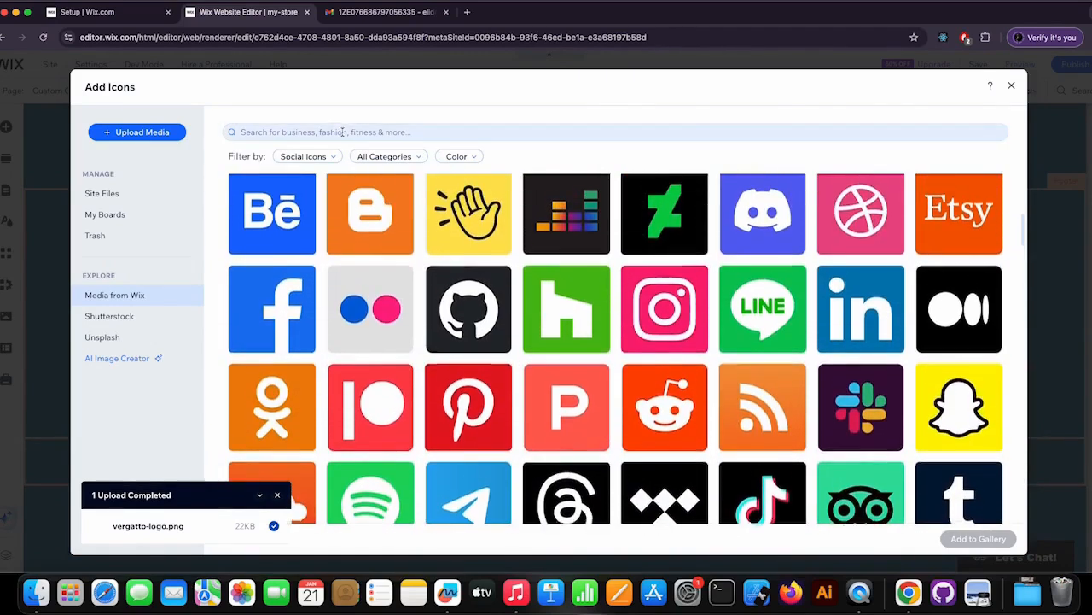
{"action": "left_click", "coordinate": [344, 132]}
{"action": "type", "text": "ti"}
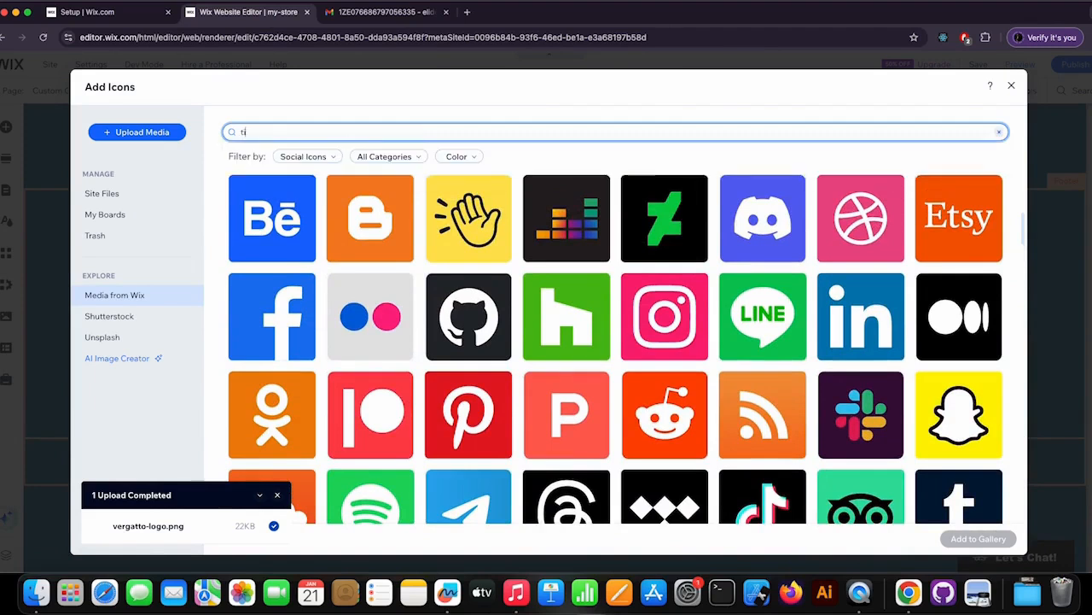
{"action": "type", "text": "ktok"}
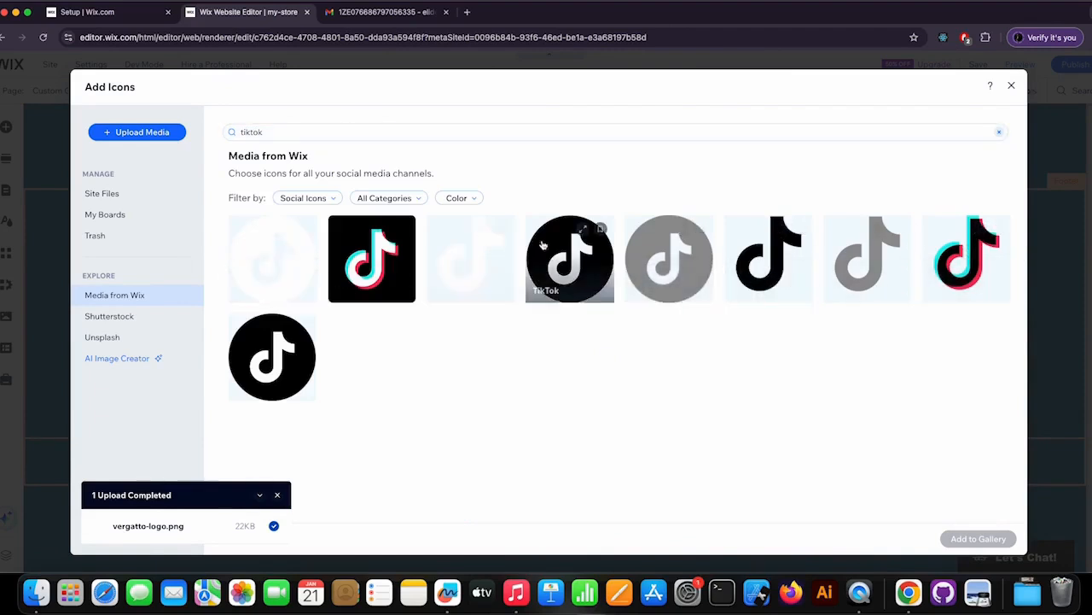
{"action": "left_click", "coordinate": [293, 252]}
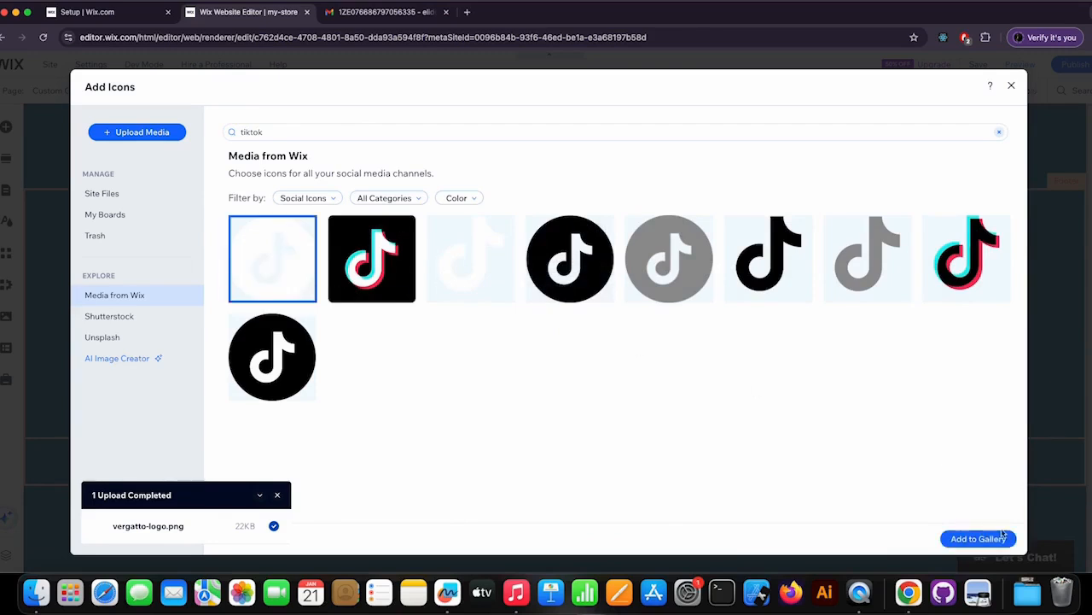
{"action": "left_click", "coordinate": [997, 538]}
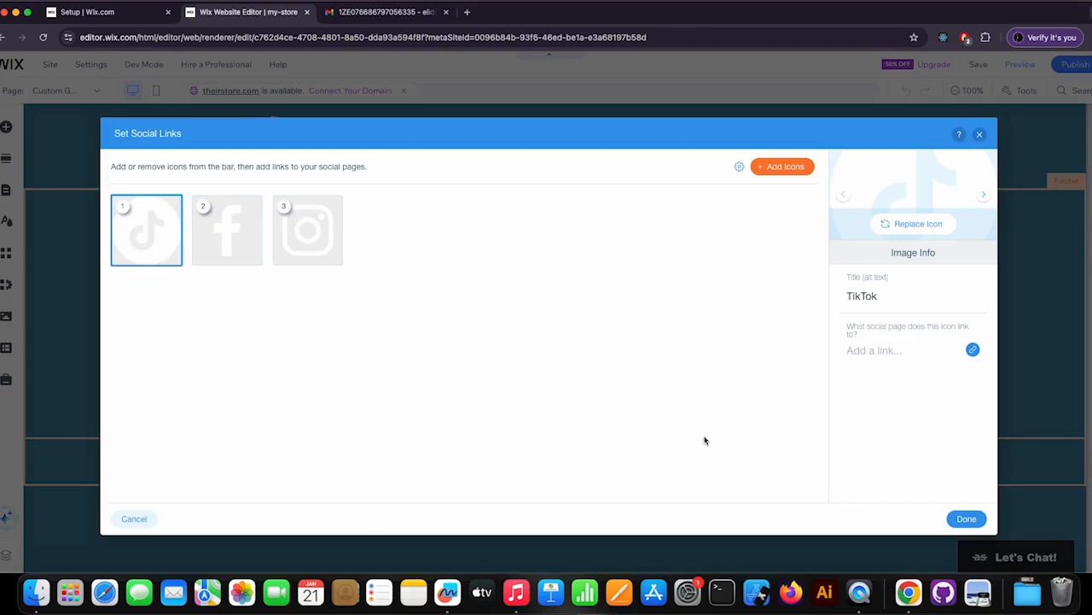
- Replace the circular TikTok icon with the plain white TikTok logo and reorder it after Instagram
{"action": "mouse_move", "coordinate": [158, 219]}
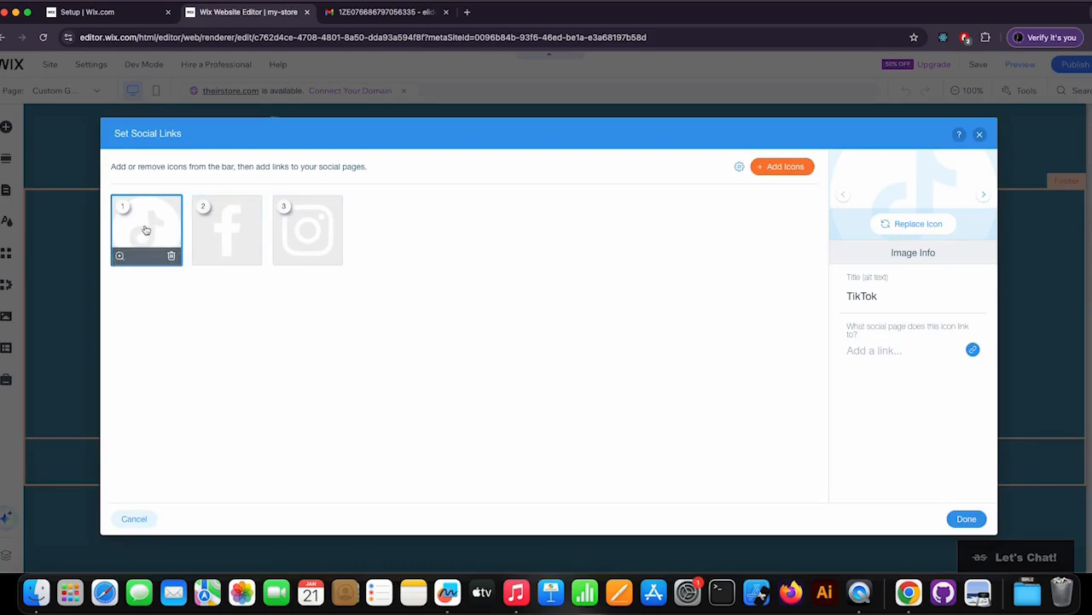
{"action": "left_click", "coordinate": [926, 228]}
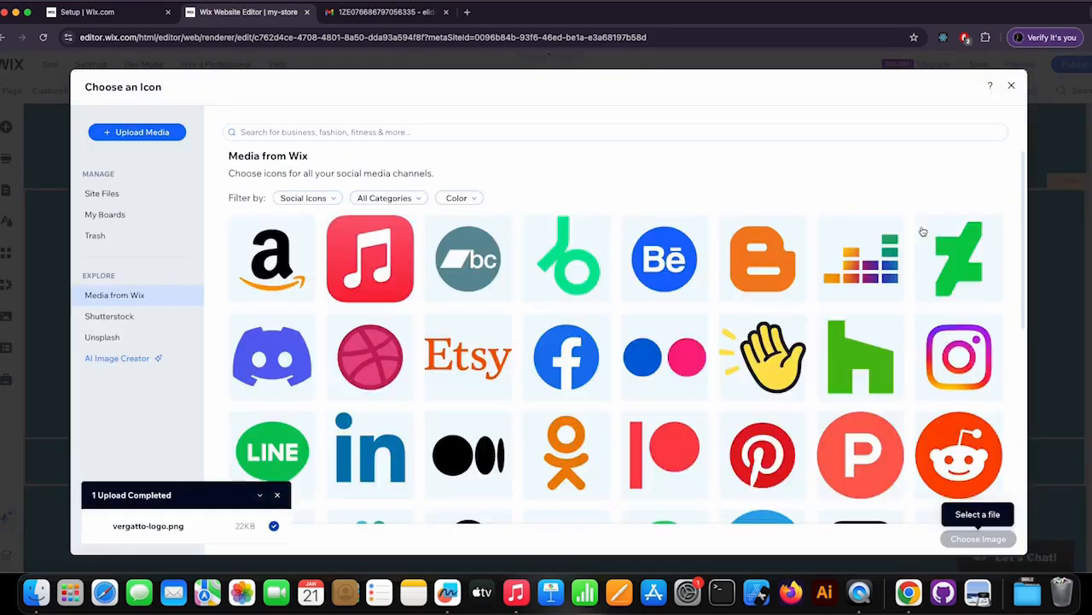
{"action": "left_click", "coordinate": [342, 133]}
{"action": "type", "text": "tiktok"}
{"action": "key", "text": "Return"}
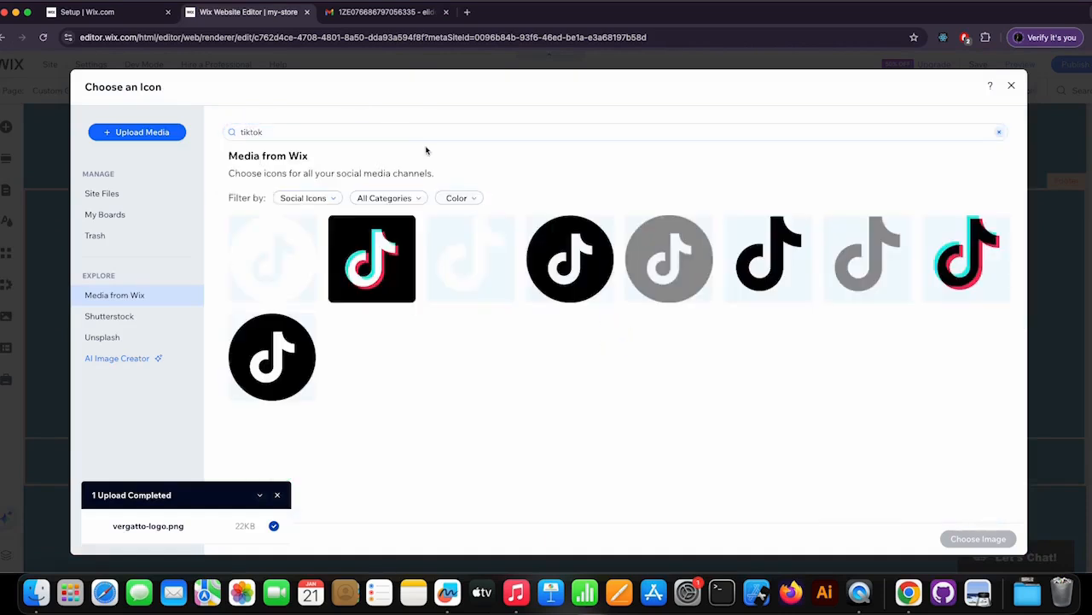
{"action": "left_click", "coordinate": [455, 254]}
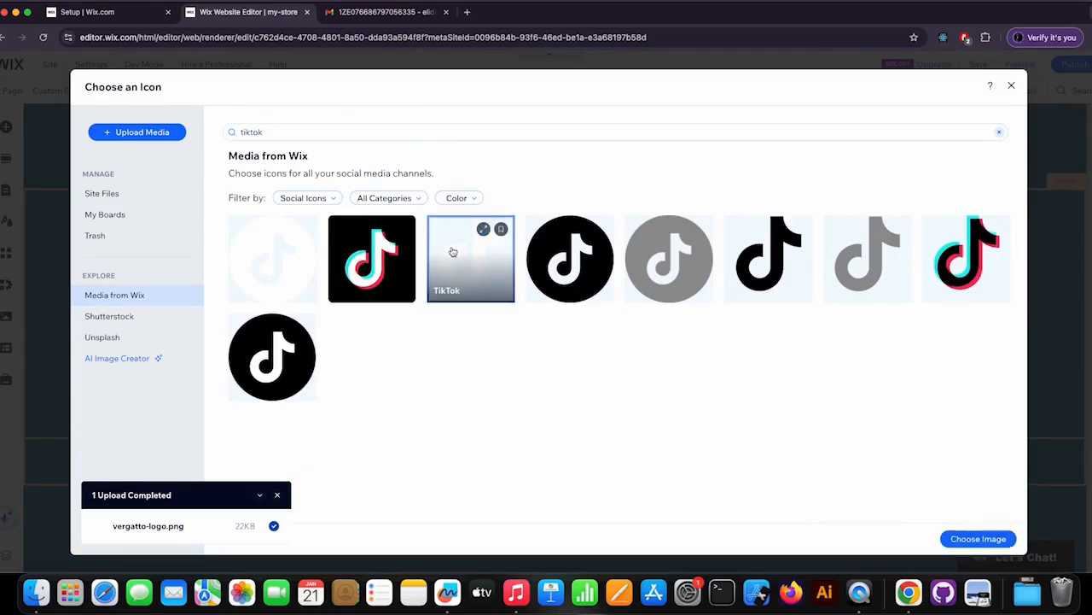
{"action": "left_click", "coordinate": [978, 538]}
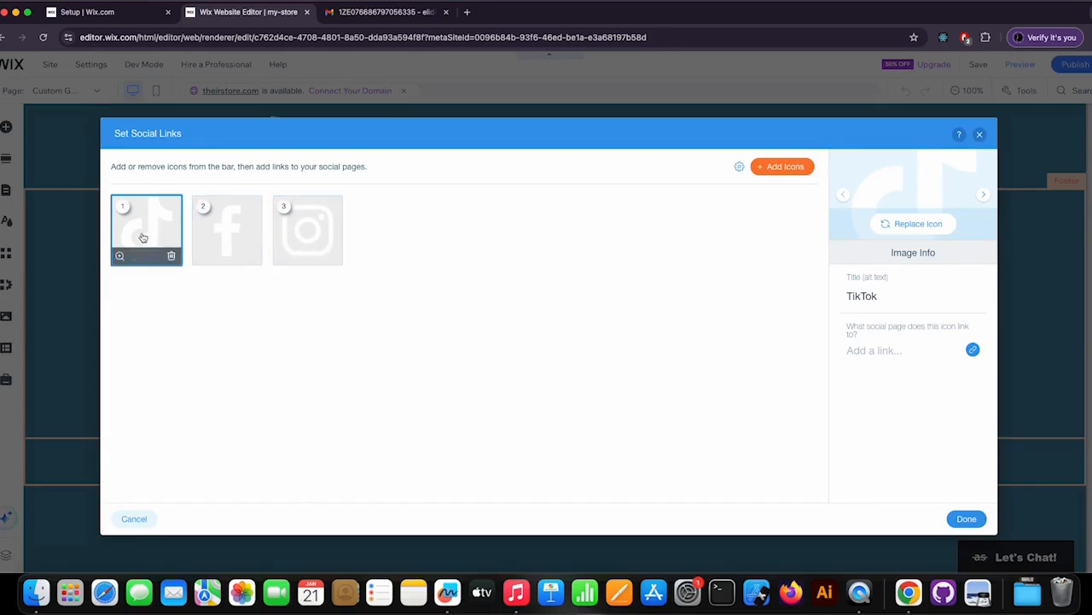
{"action": "left_click_drag", "start_coordinate": [143, 222], "coordinate": [336, 232]}
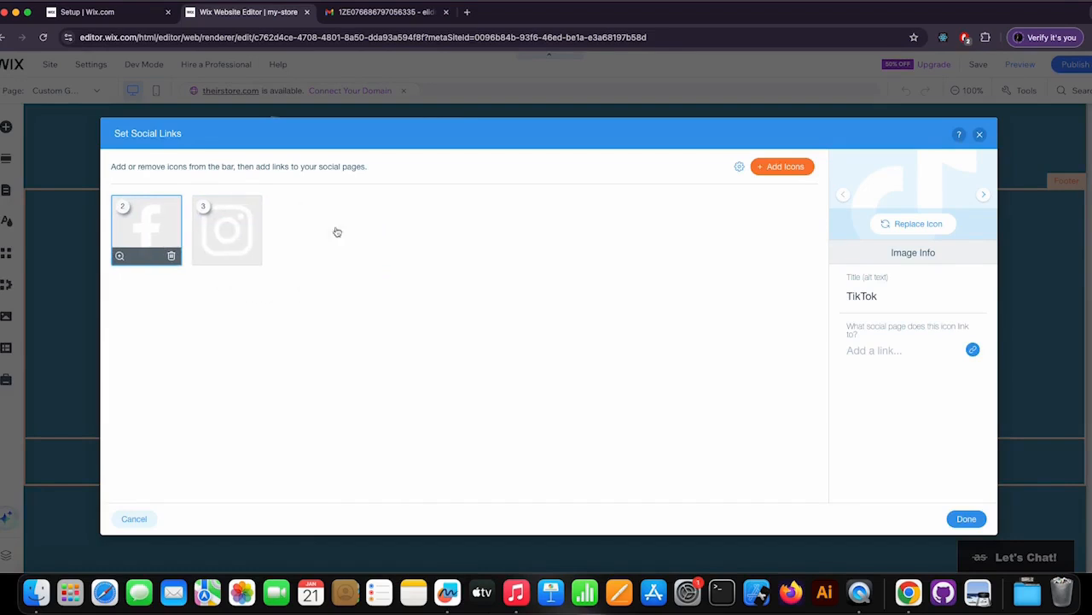
{"action": "left_click", "coordinate": [163, 220]}
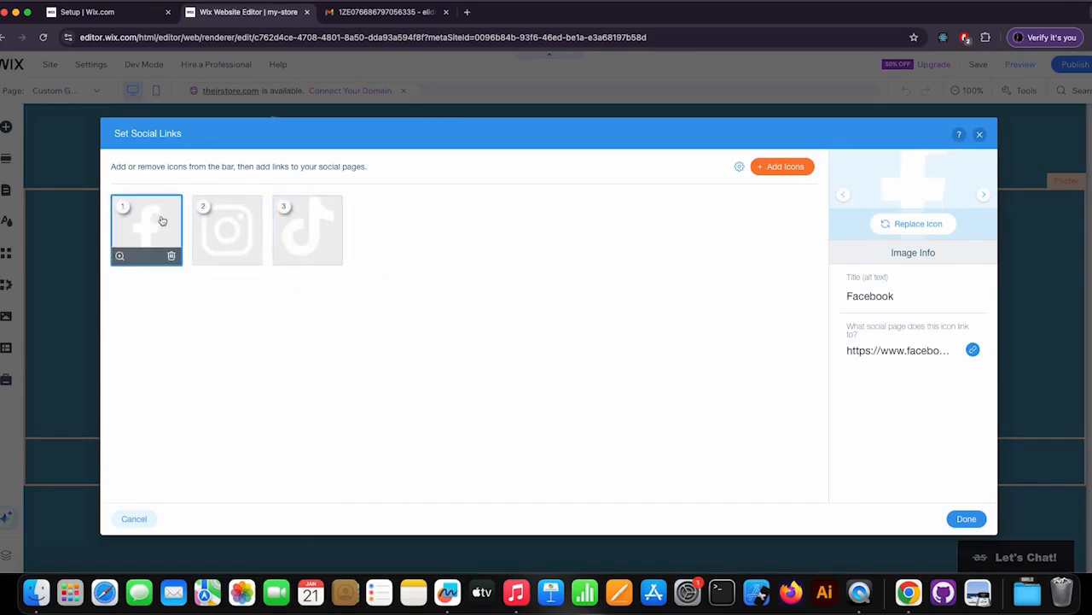
{"action": "left_click", "coordinate": [973, 351]}
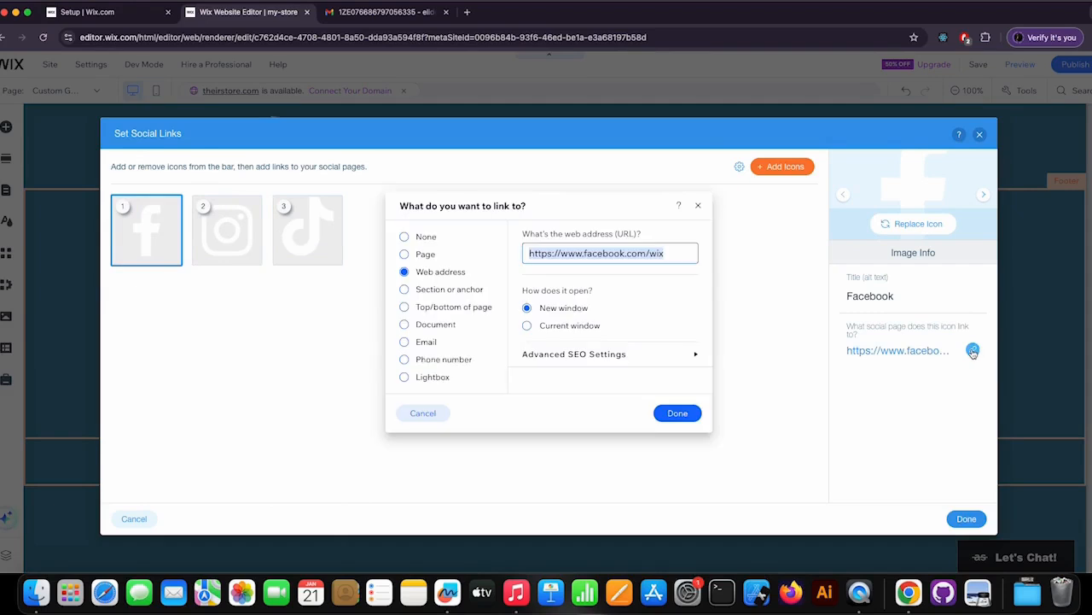
{"action": "left_click", "coordinate": [664, 254]}
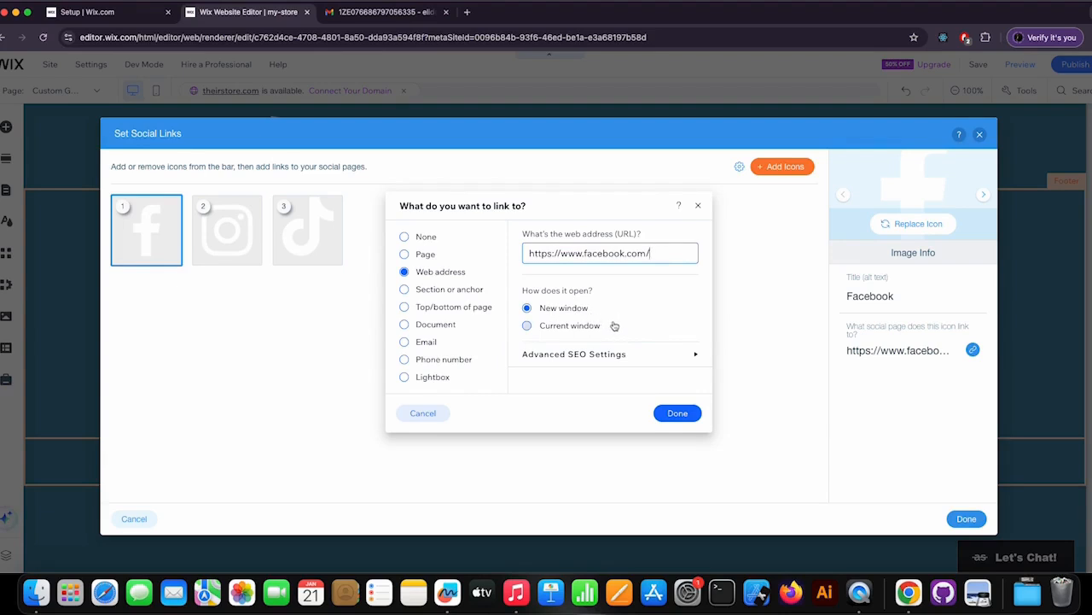
{"action": "left_click", "coordinate": [676, 415]}
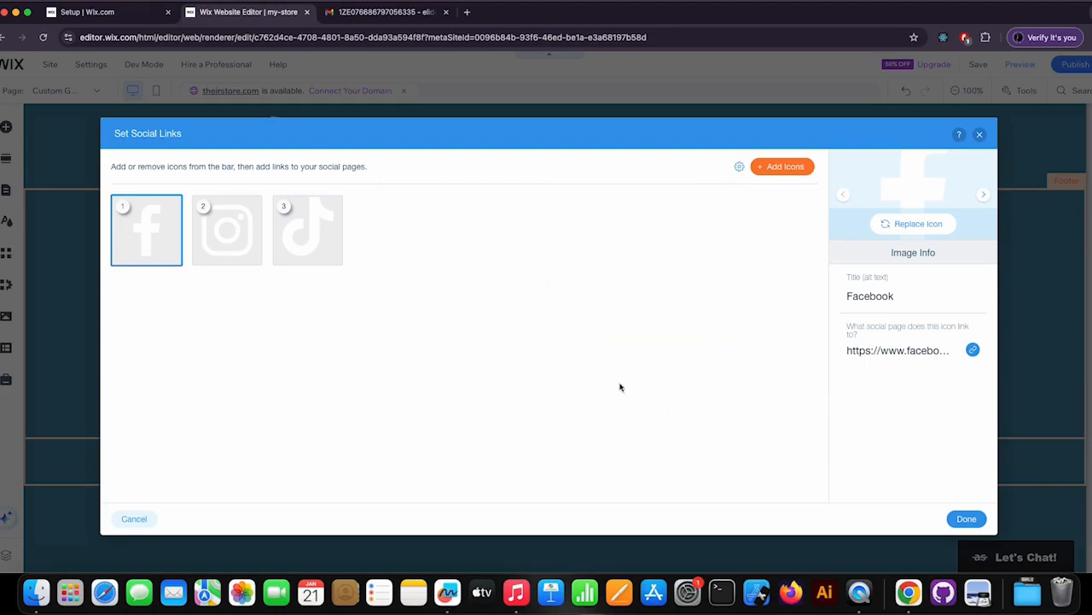
{"action": "left_click", "coordinate": [245, 225]}
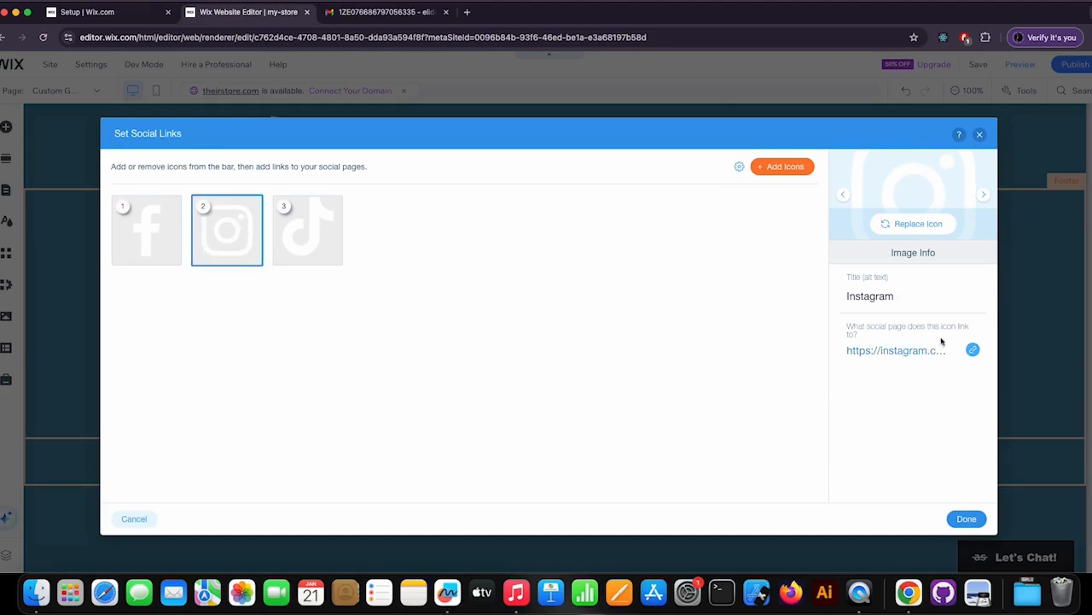
{"action": "left_click", "coordinate": [973, 350]}
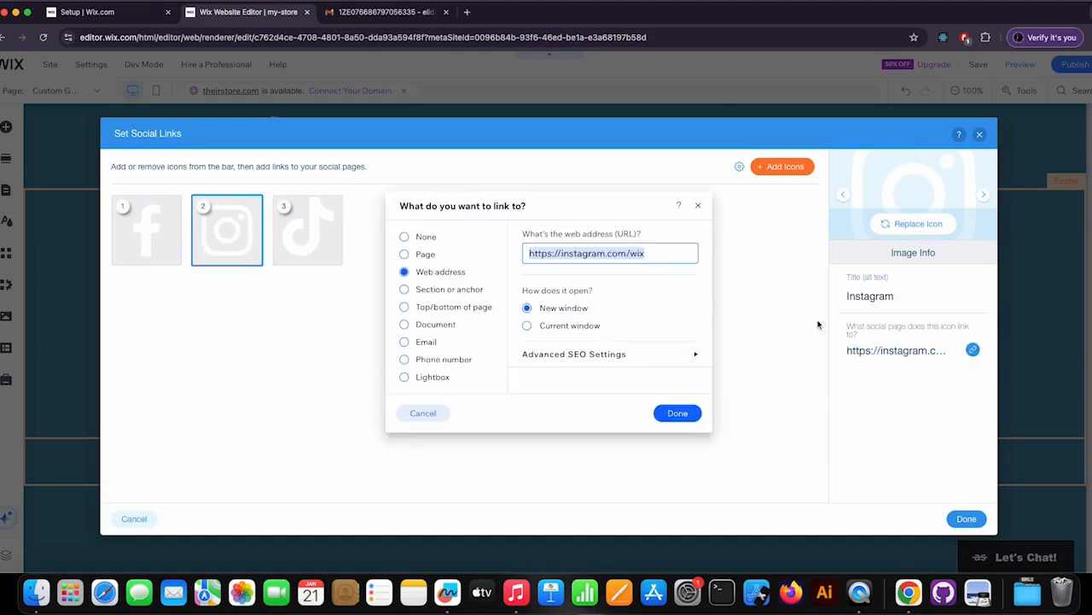
{"action": "left_click", "coordinate": [649, 254]}
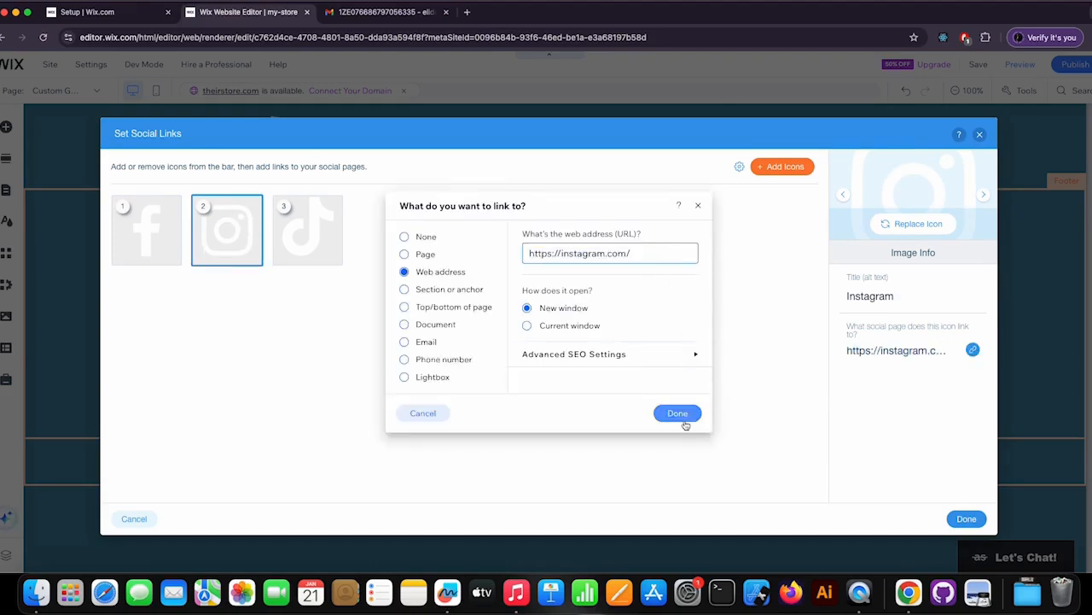
{"action": "left_click", "coordinate": [666, 412]}
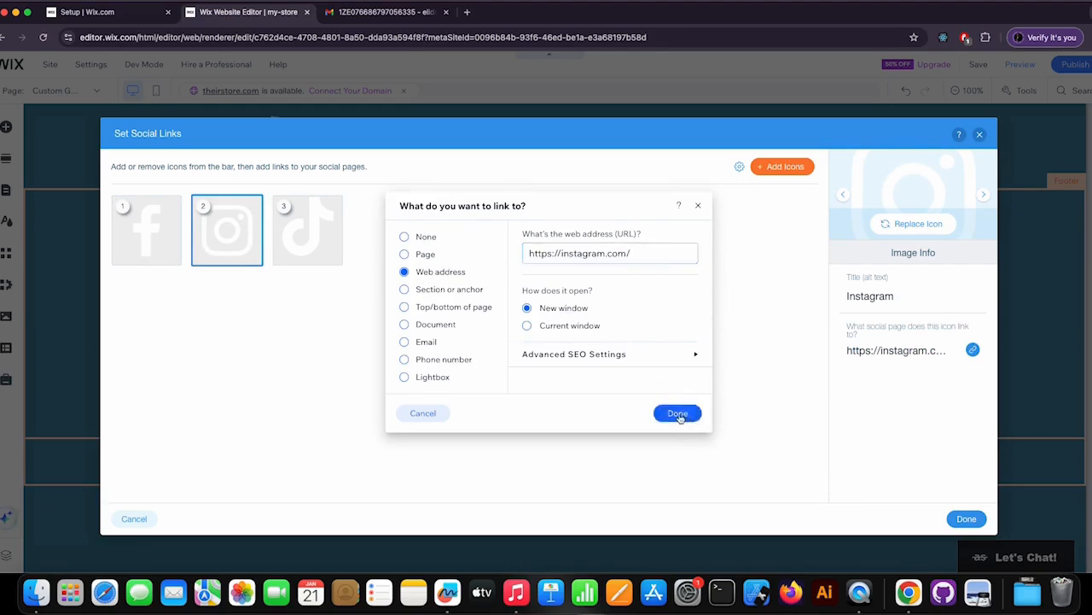
{"action": "left_click", "coordinate": [324, 221]}
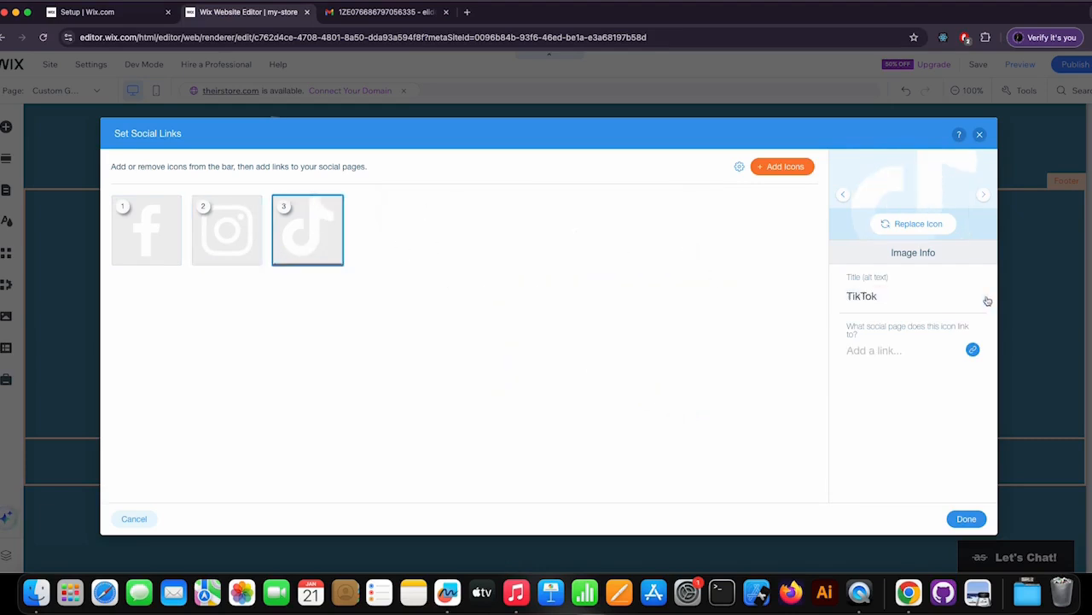
{"action": "left_click", "coordinate": [973, 350]}
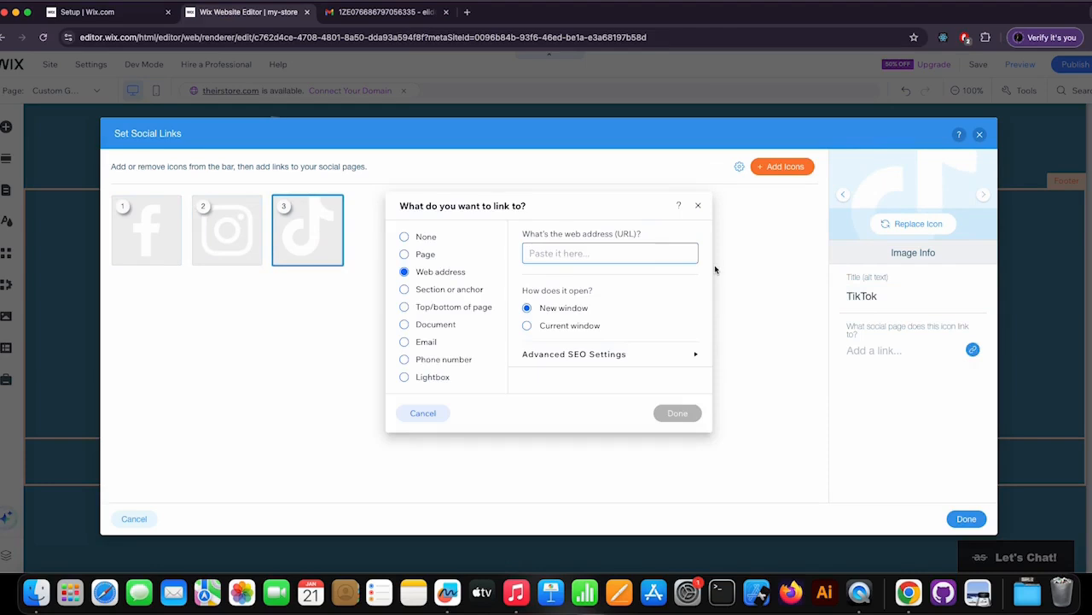
{"action": "type", "text": "https://www"}
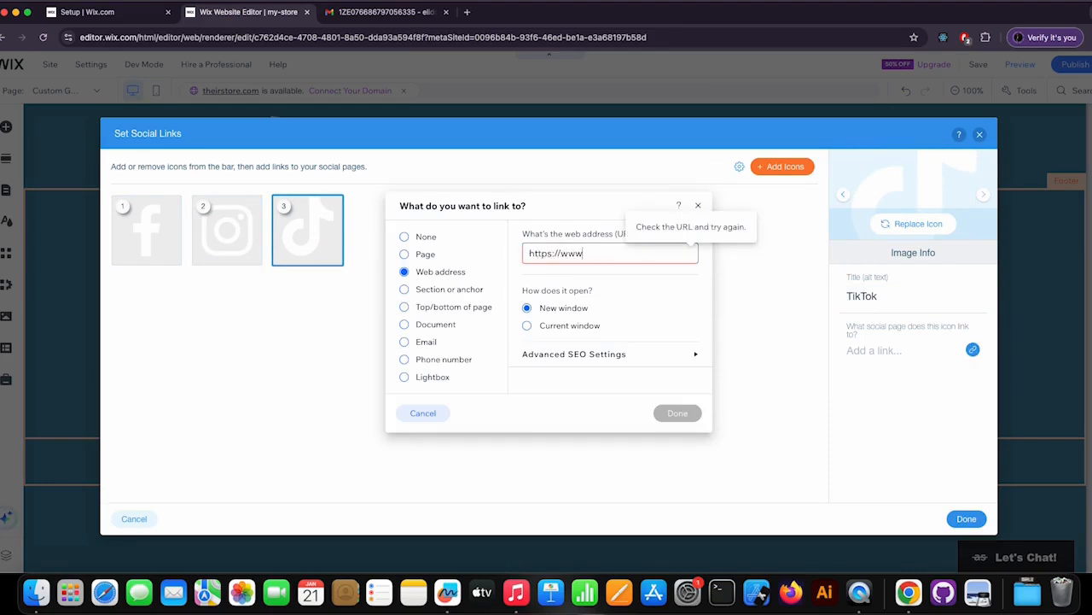
{"action": "type", "text": ".tiktok.com"}
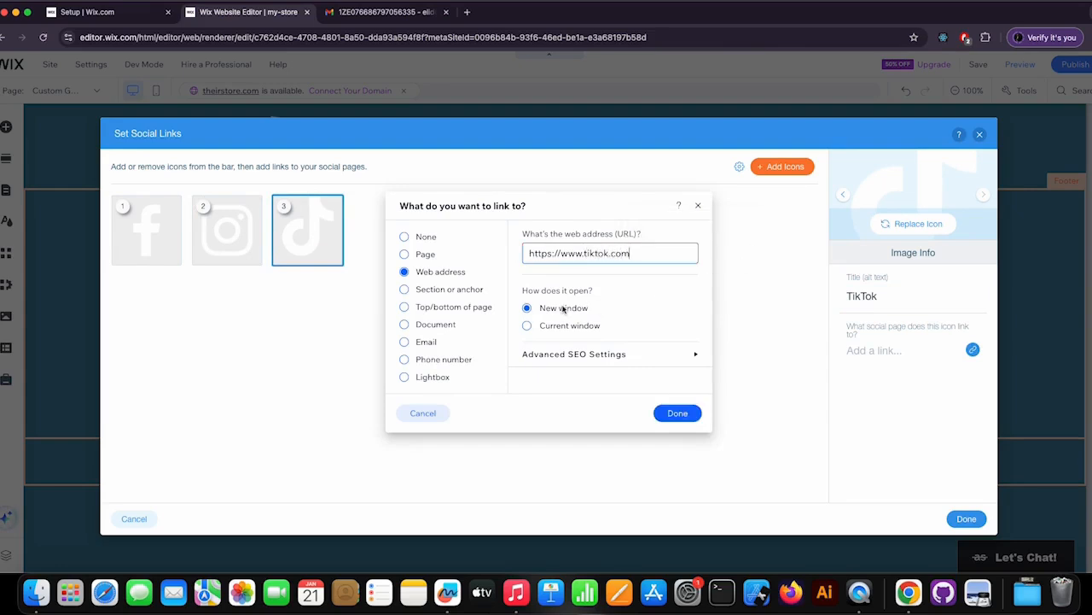
{"action": "left_click", "coordinate": [683, 415]}
{"action": "left_click", "coordinate": [966, 518]}
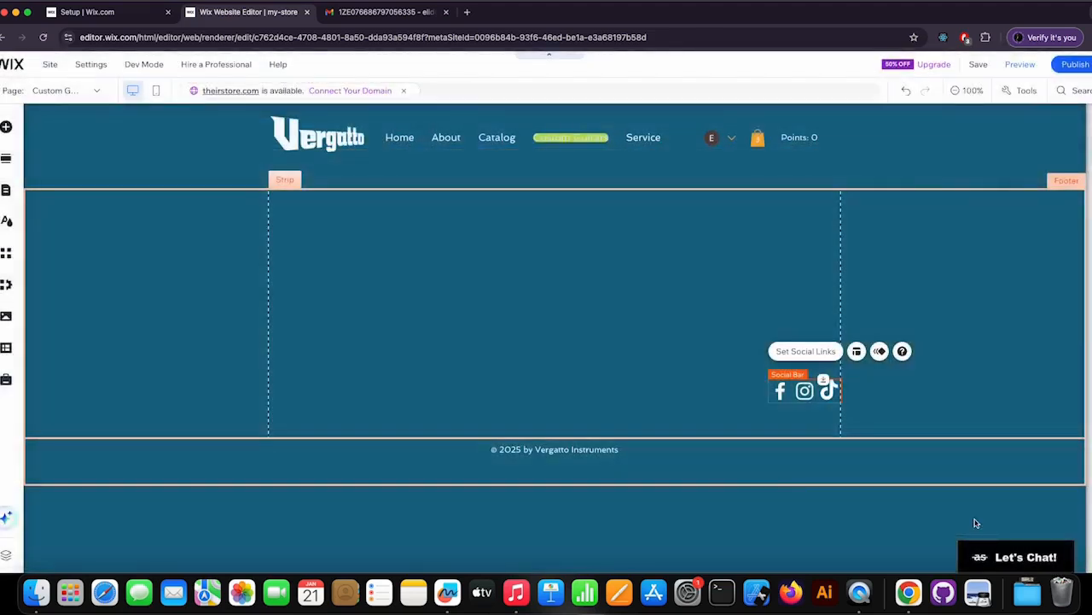
- Preview the site to test the footer's Instagram and Facebook icon links, closing each opened page and returning to the editor
{"action": "left_click", "coordinate": [1017, 72]}
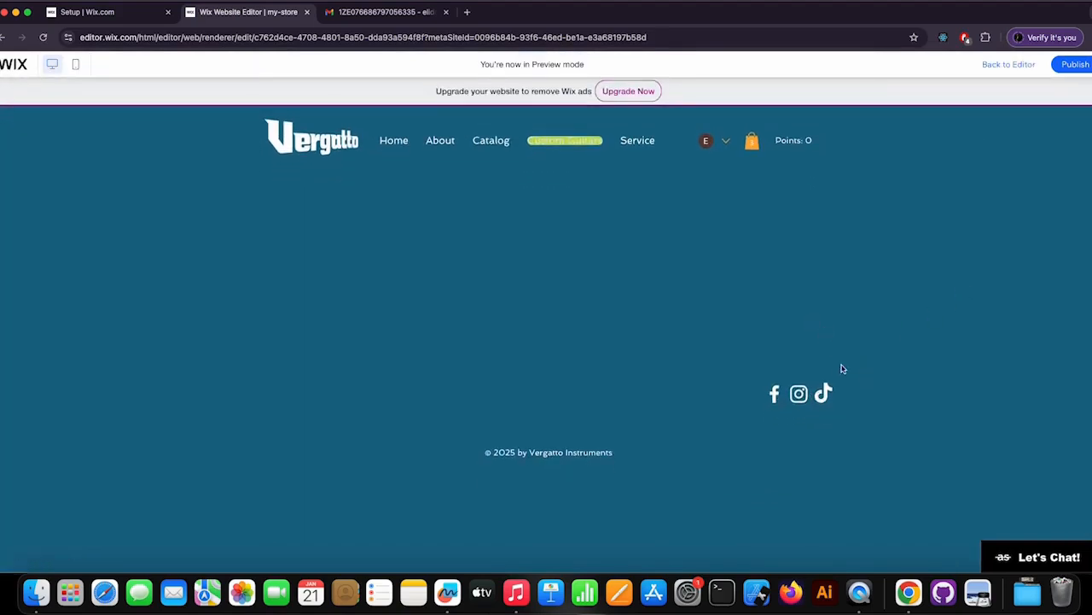
{"action": "left_click", "coordinate": [799, 395]}
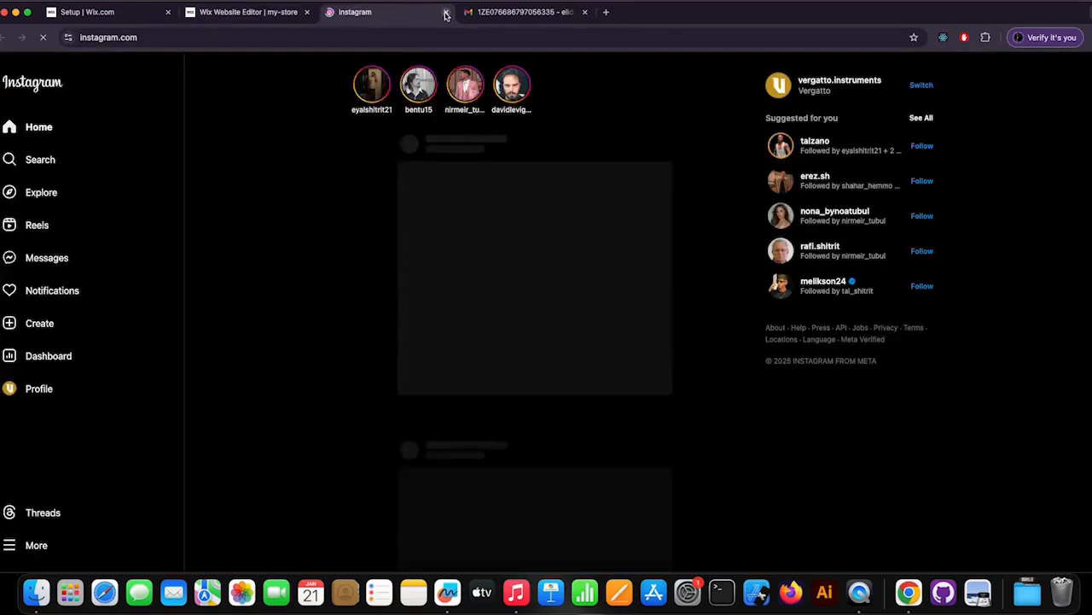
{"action": "left_click", "coordinate": [445, 12]}
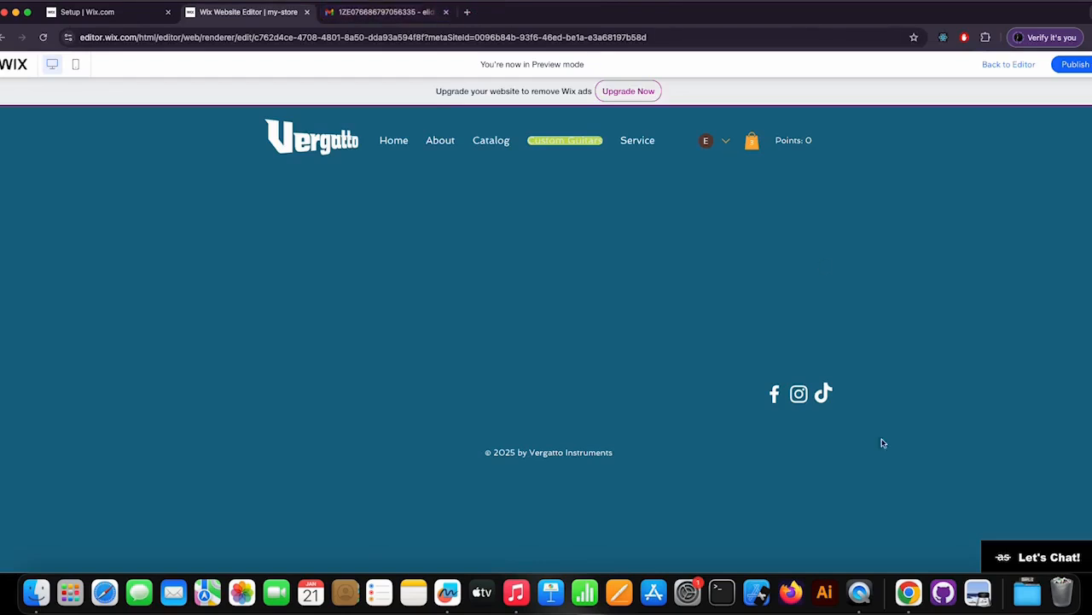
{"action": "left_click", "coordinate": [775, 393]}
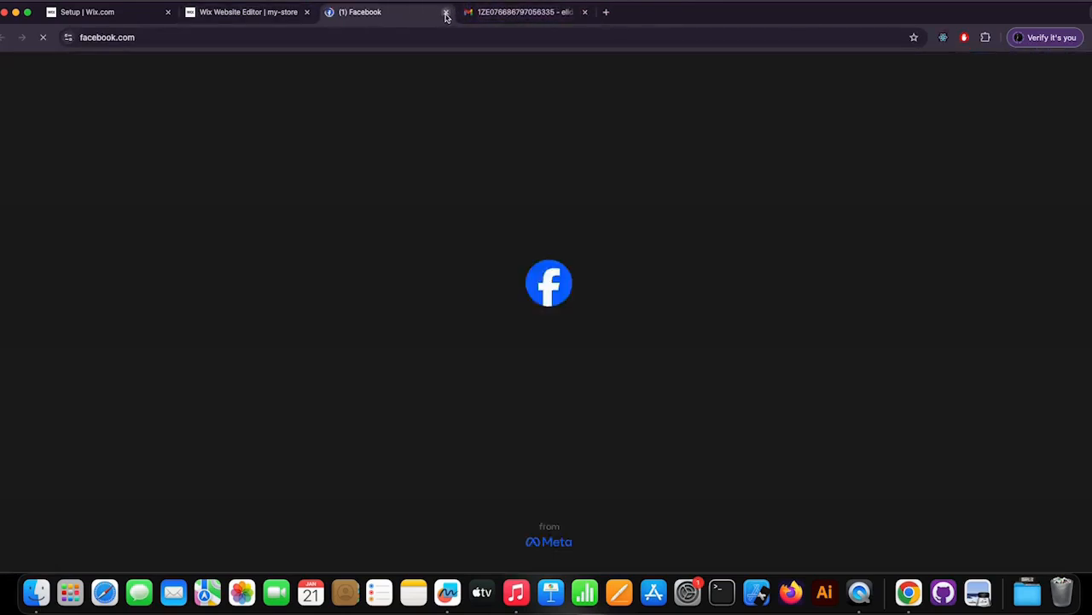
{"action": "left_click", "coordinate": [444, 11]}
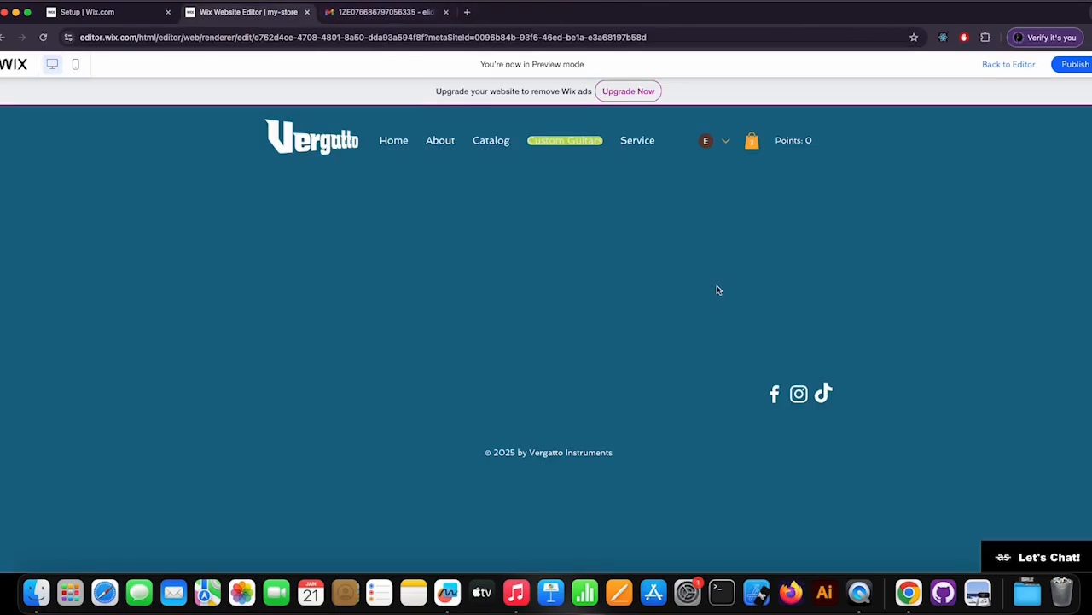
{"action": "left_click", "coordinate": [1010, 64]}
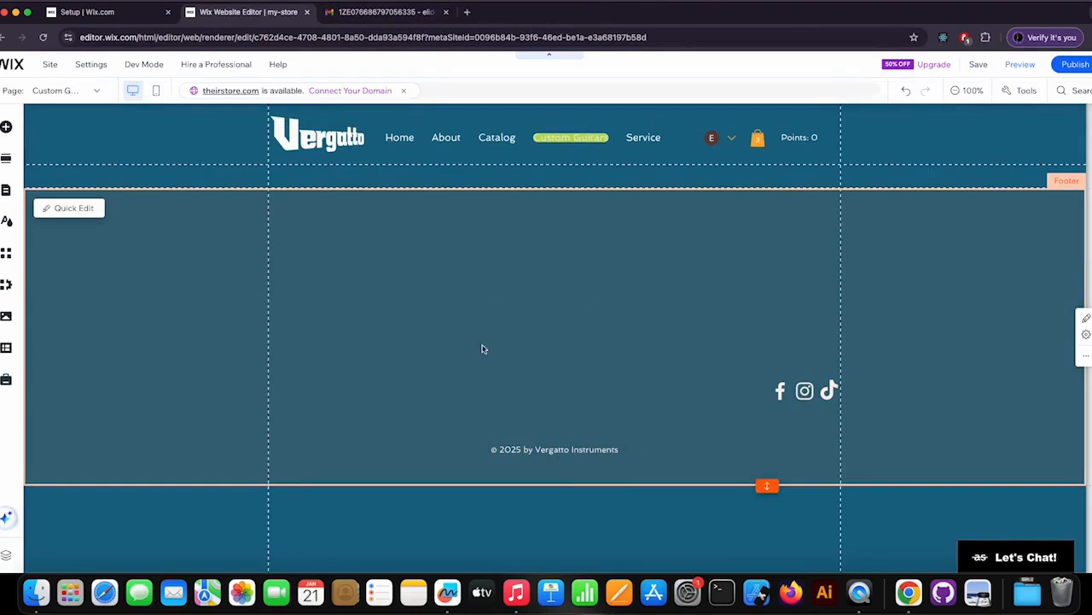
- Switch from the Custom Guitars page to the Home page and go to its footer
{"action": "left_click", "coordinate": [51, 66]}
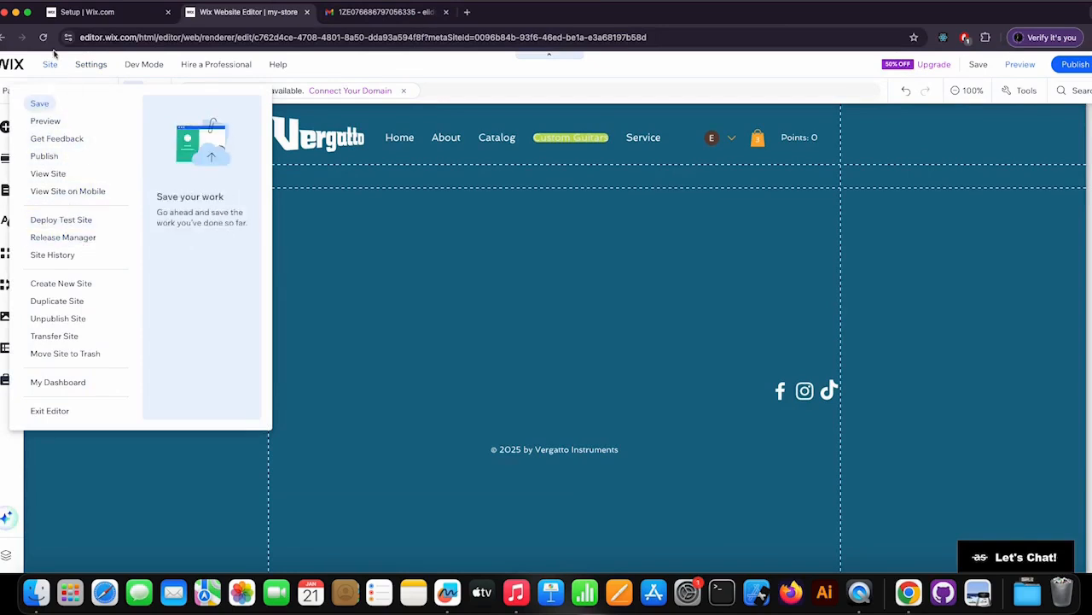
{"action": "left_click", "coordinate": [53, 65]}
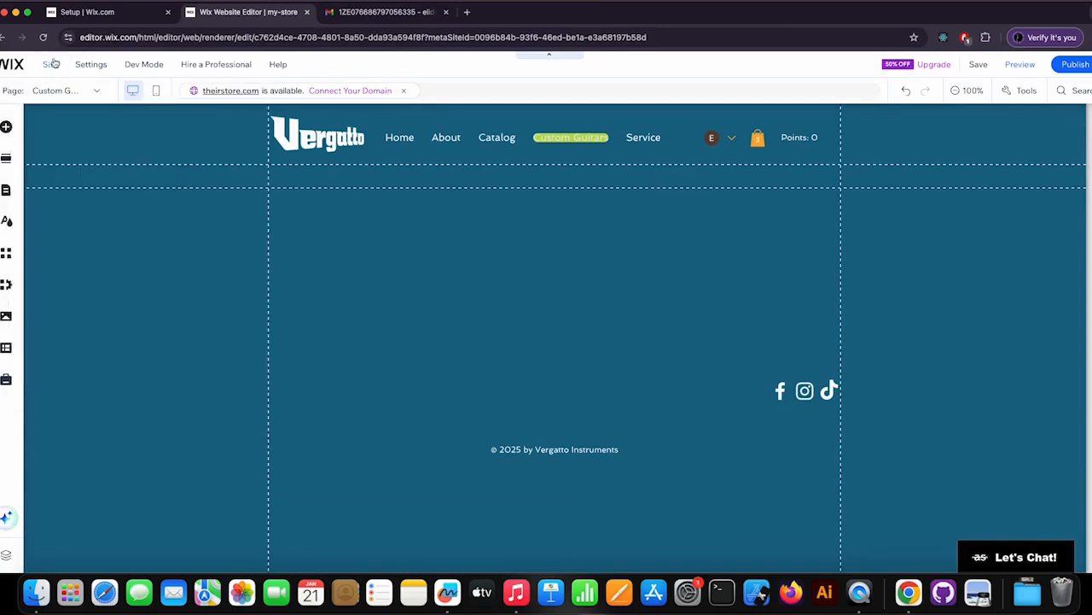
{"action": "left_click", "coordinate": [7, 195]}
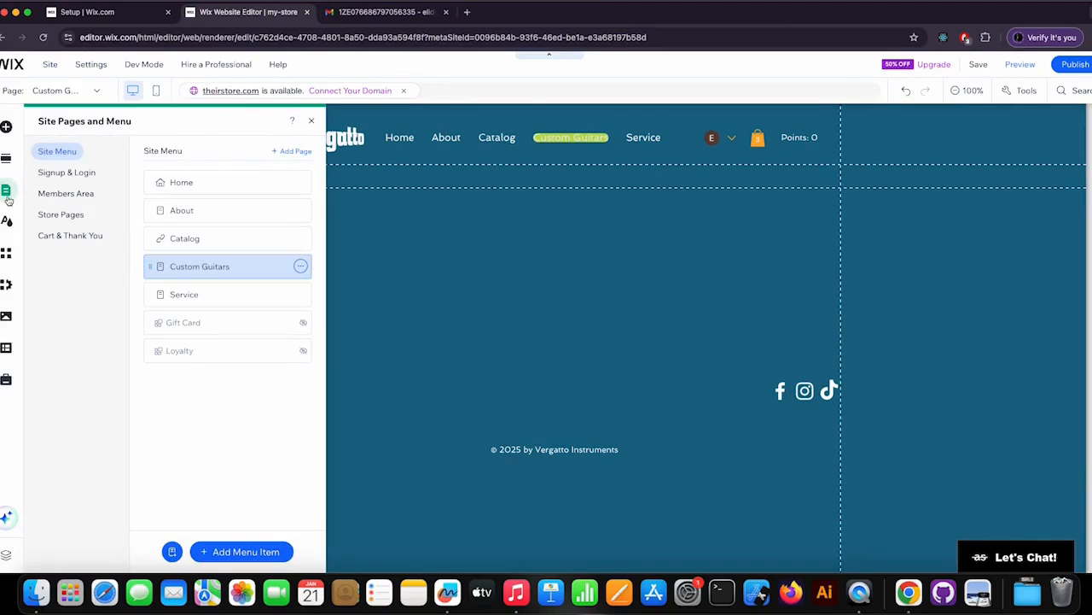
{"action": "left_click", "coordinate": [65, 90]}
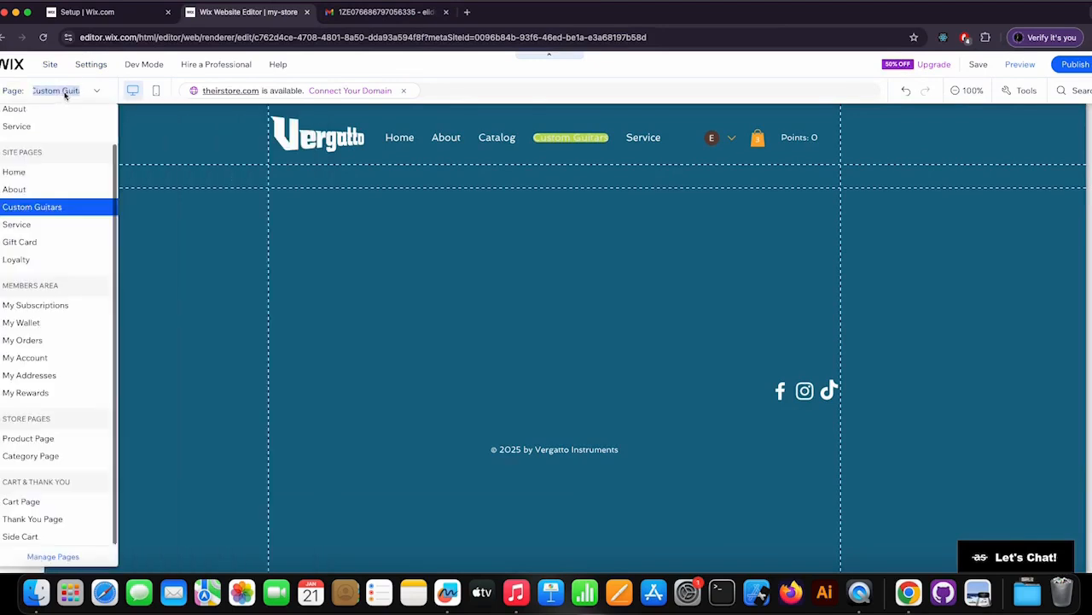
{"action": "left_click", "coordinate": [19, 171]}
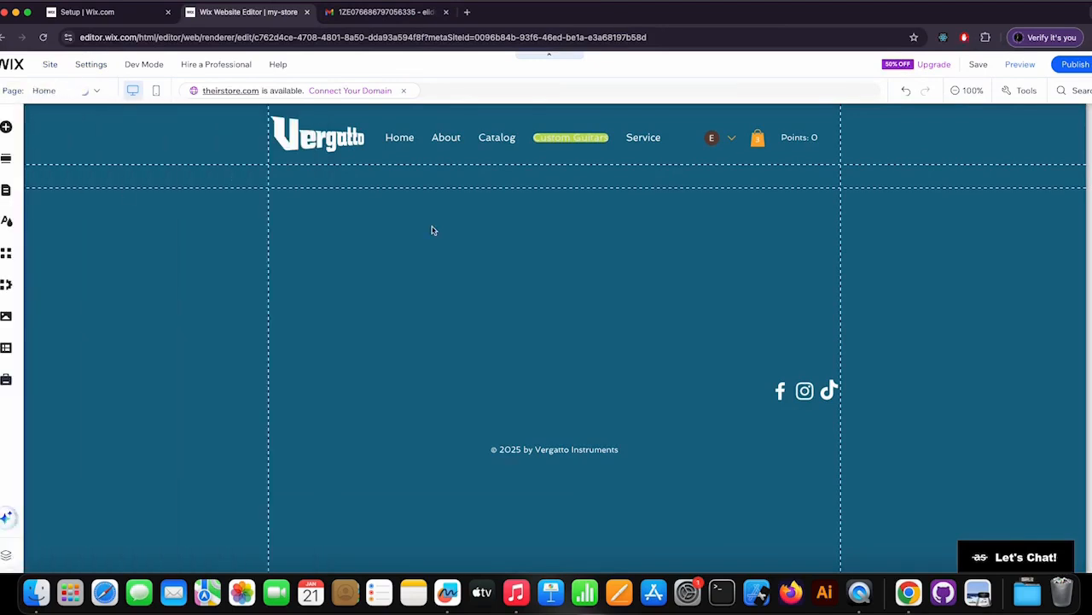
{"action": "scroll", "coordinate": [695, 314], "scroll_direction": "down", "scroll_amount": 15}
{"action": "scroll", "coordinate": [696, 317], "scroll_direction": "down", "scroll_amount": 3}
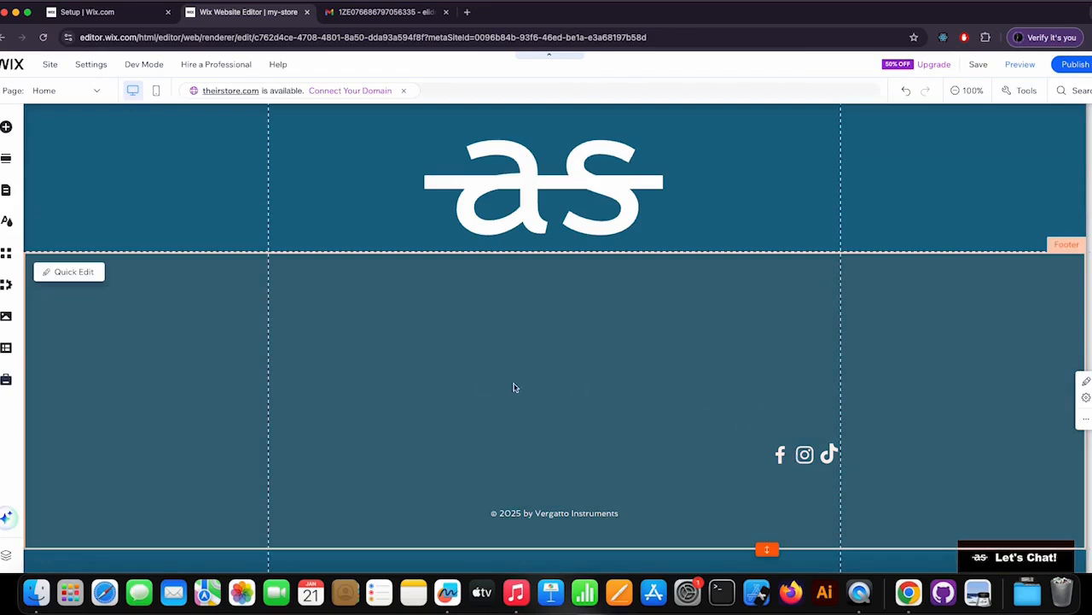
- Select the footer strip and open the image upload for adding a new image to it
{"action": "left_click", "coordinate": [481, 384]}
{"action": "left_click", "coordinate": [477, 385]}
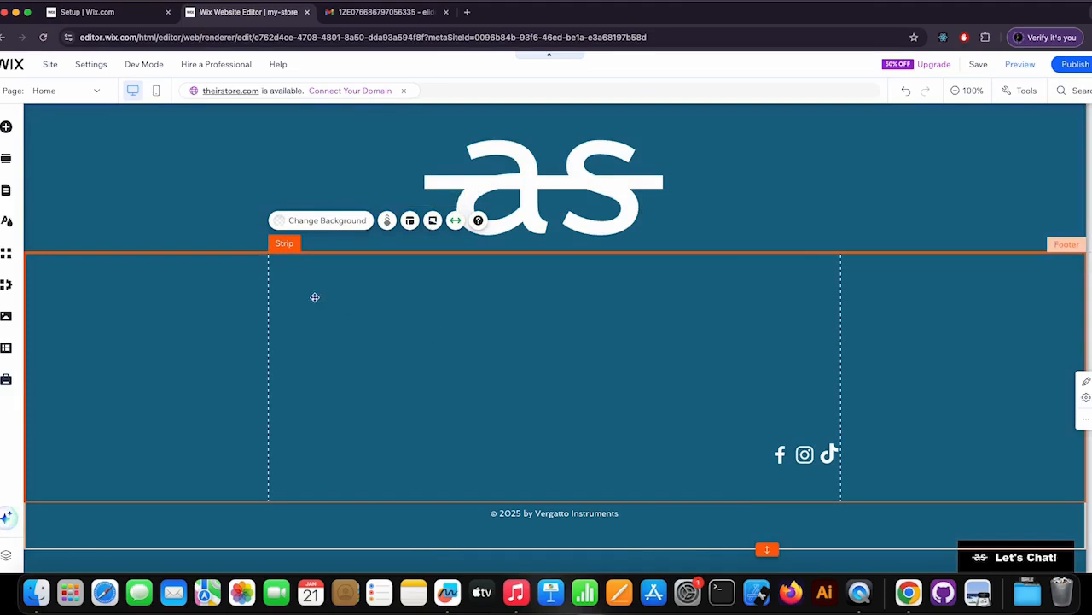
{"action": "left_click", "coordinate": [7, 127]}
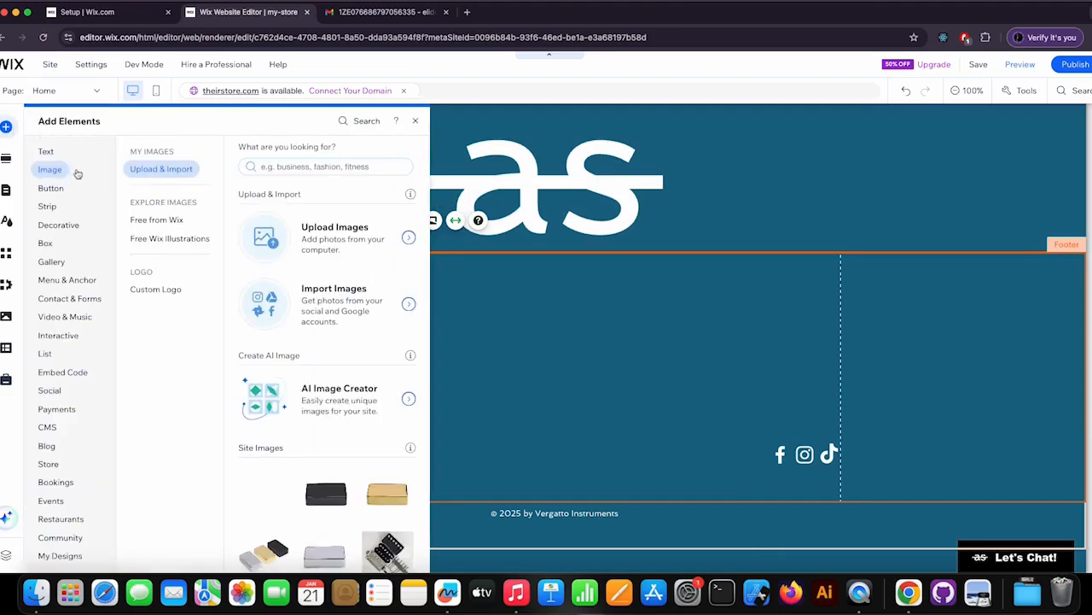
{"action": "left_click", "coordinate": [341, 239]}
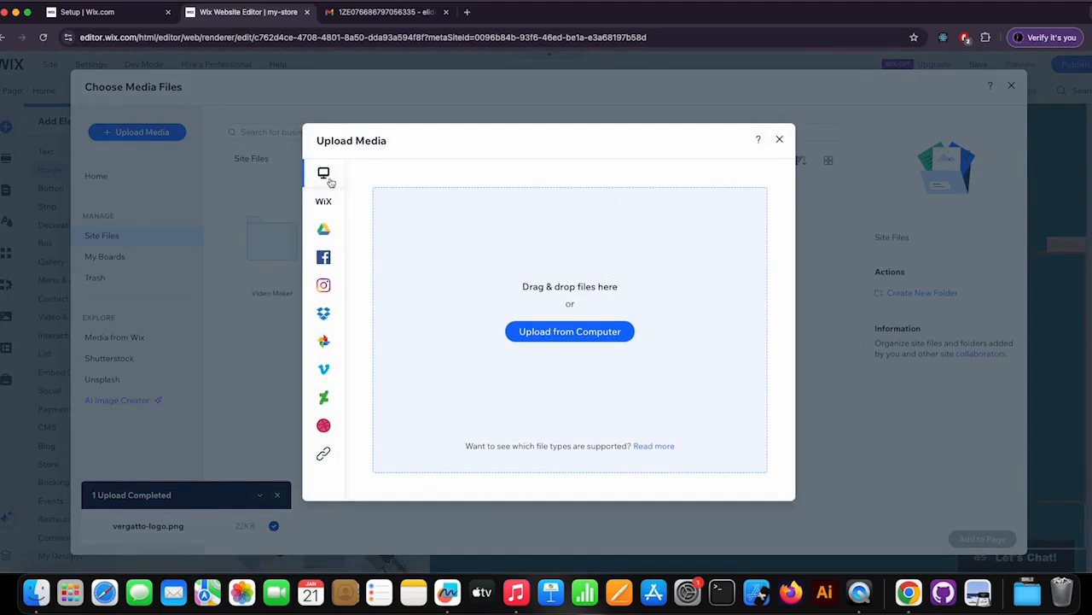
{"action": "mouse_move", "coordinate": [331, 185]}
{"action": "left_click", "coordinate": [326, 208]}
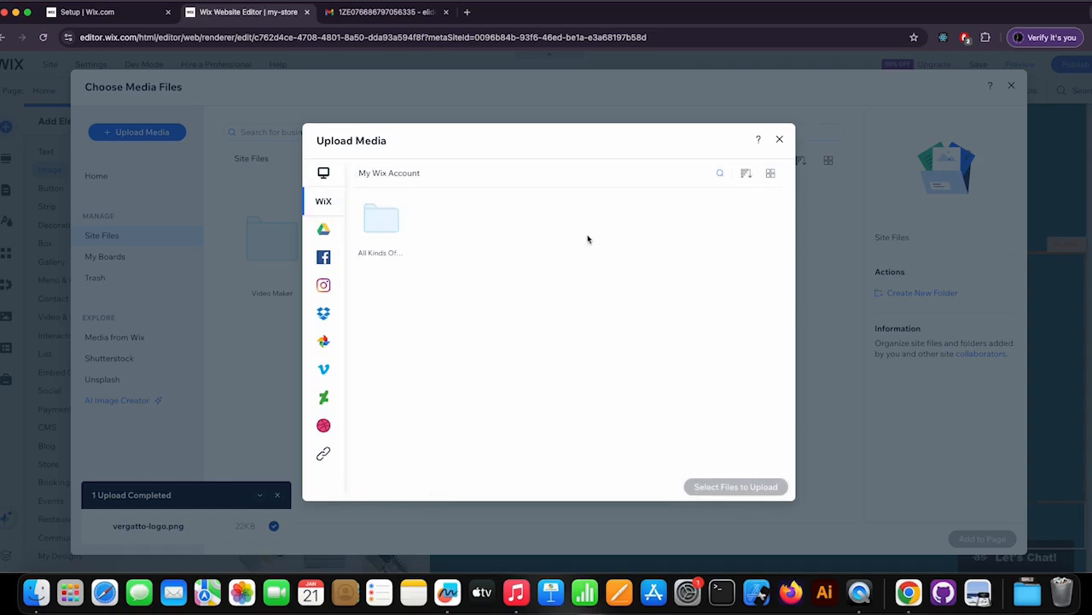
{"action": "left_click", "coordinate": [382, 228]}
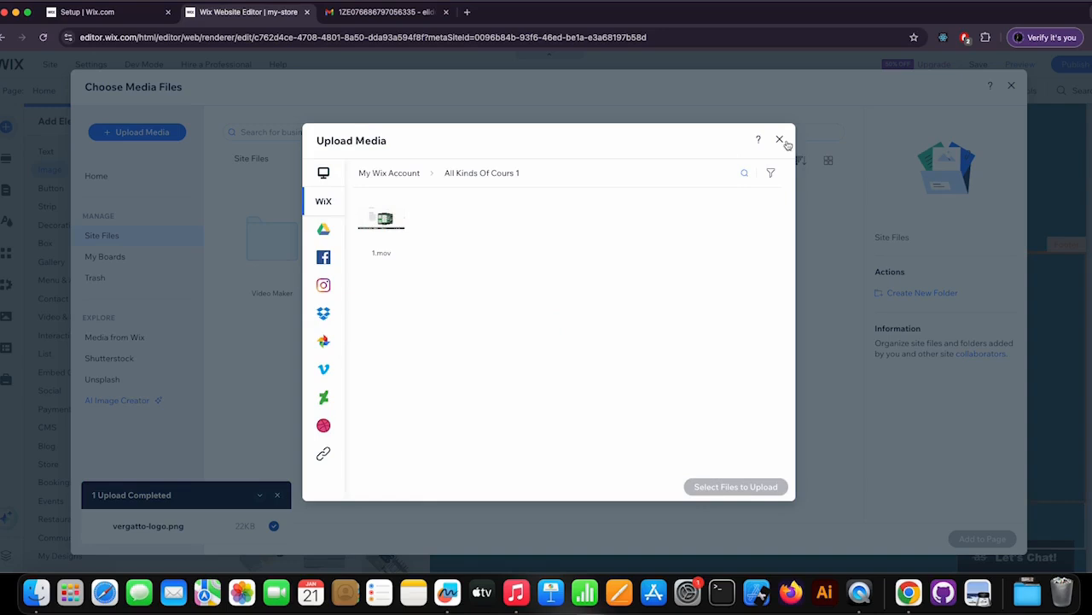
{"action": "left_click", "coordinate": [781, 140]}
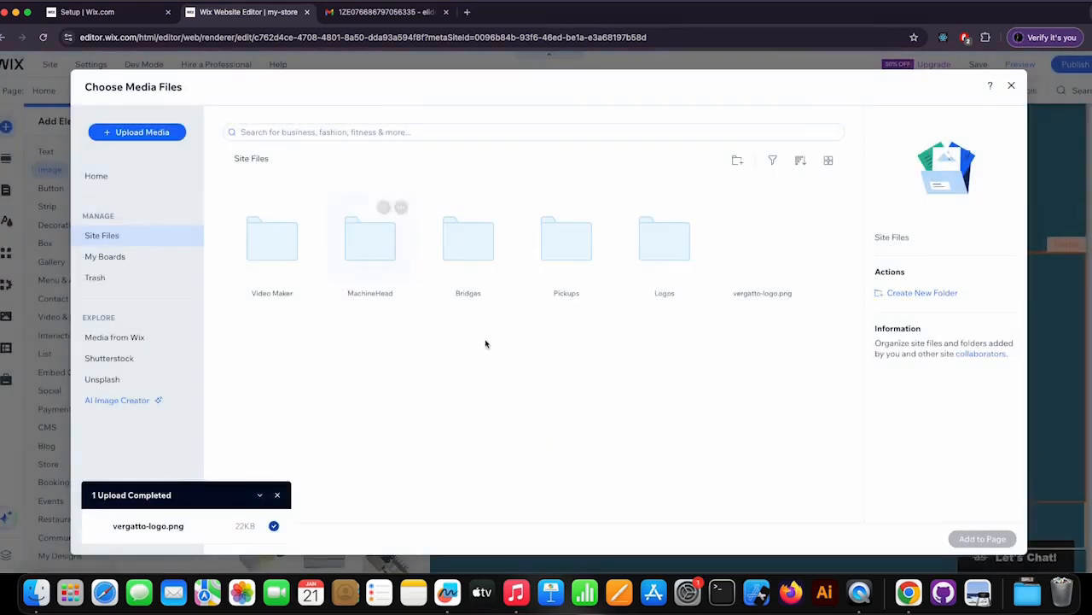
- Add vergatto-logo.png from the site files and place it as a small logo in the footer's upper-left corner
{"action": "left_click", "coordinate": [768, 262]}
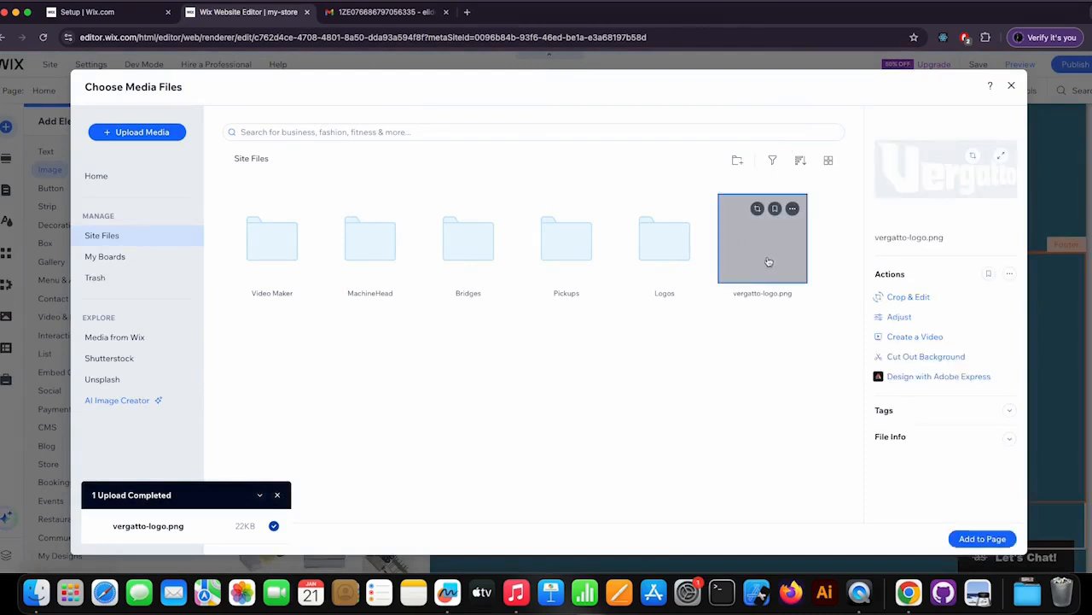
{"action": "left_click", "coordinate": [982, 539]}
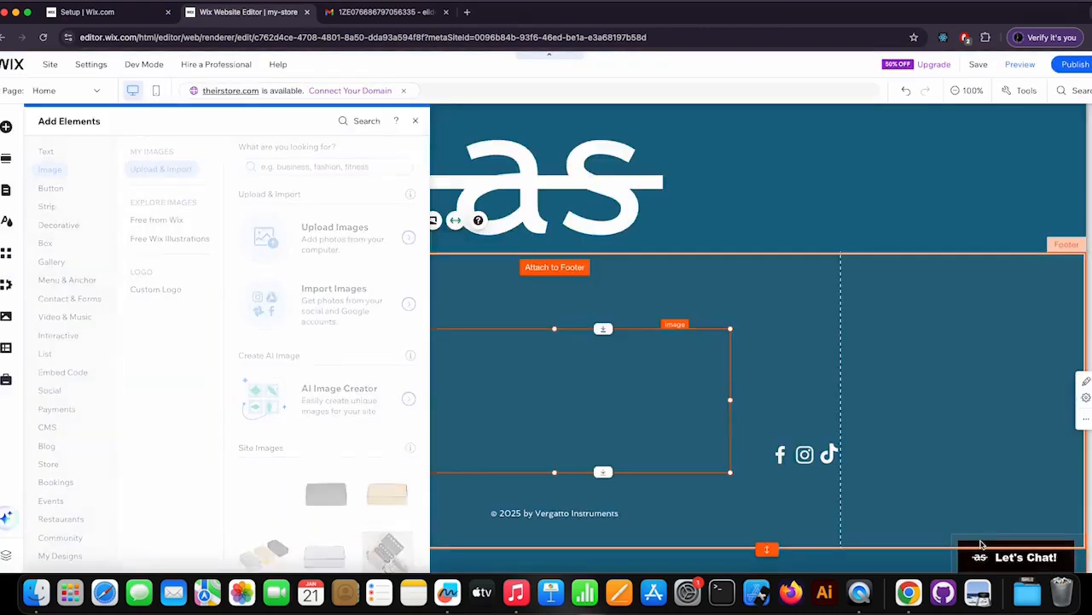
{"action": "left_click_drag", "start_coordinate": [730, 329], "coordinate": [336, 295]}
- Move the social bar up along the footer's right gridline, level with the Vergatto logo
{"action": "left_click_drag", "start_coordinate": [806, 454], "coordinate": [809, 299]}
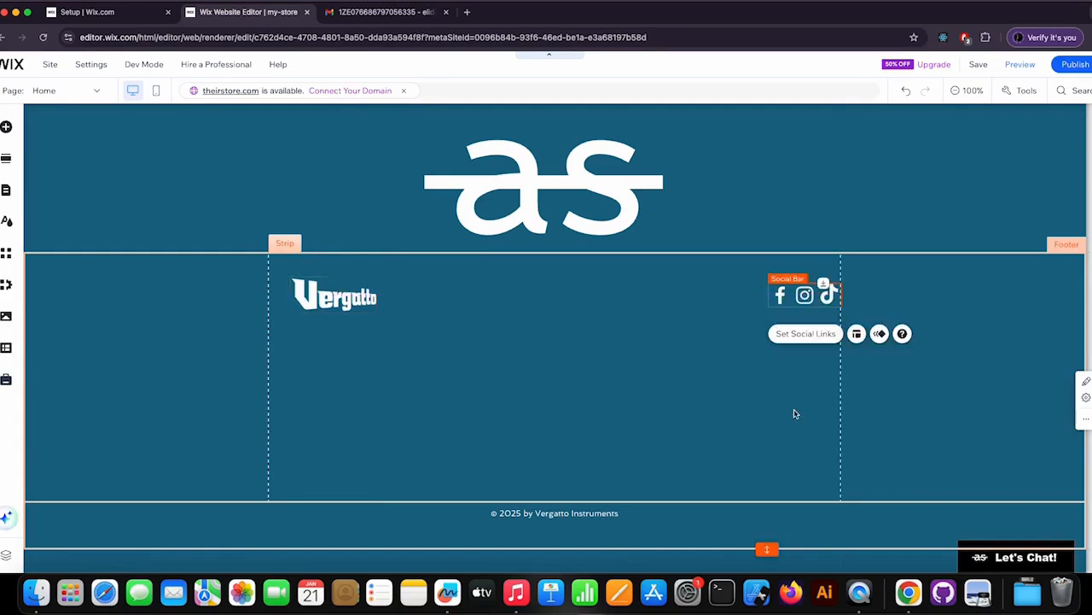
{"action": "left_click", "coordinate": [685, 406]}
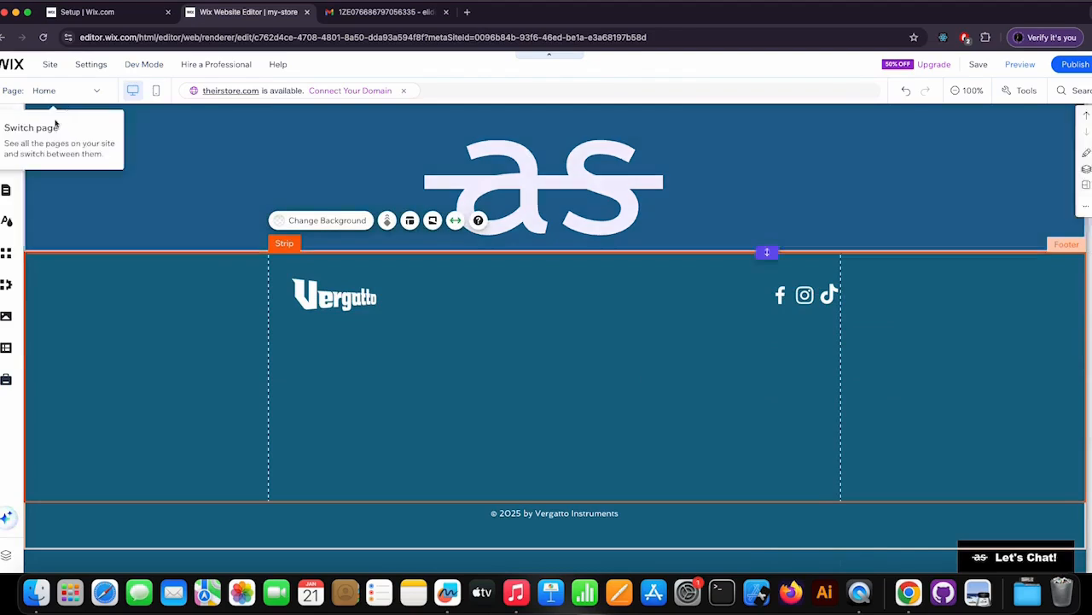
- Add a plain text-only vertical menu to the footer, placed just beside the Vergatto logo
{"action": "left_click", "coordinate": [6, 127]}
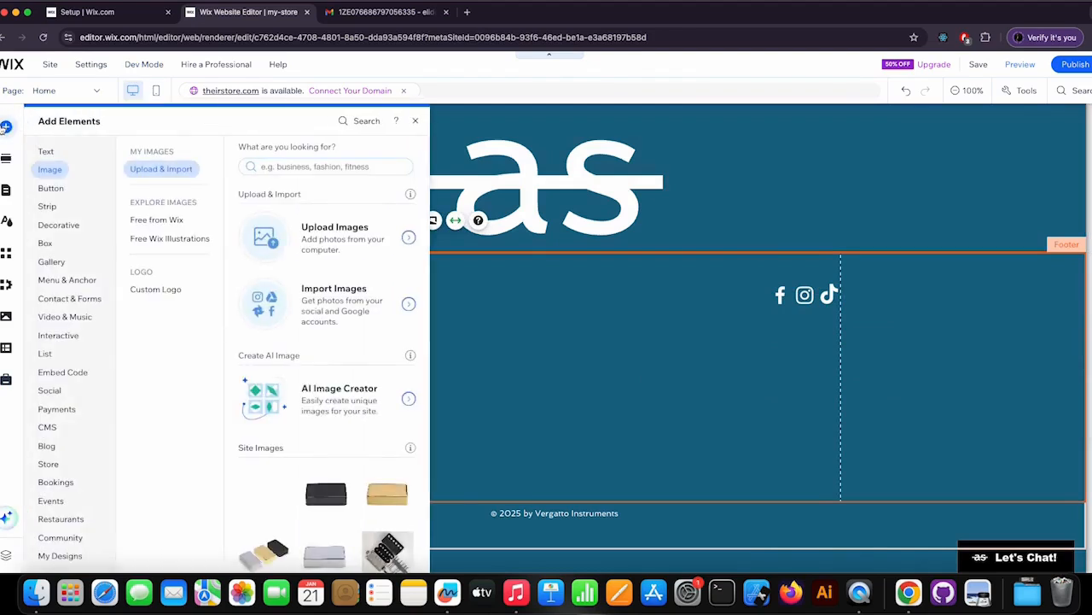
{"action": "left_click", "coordinate": [89, 282]}
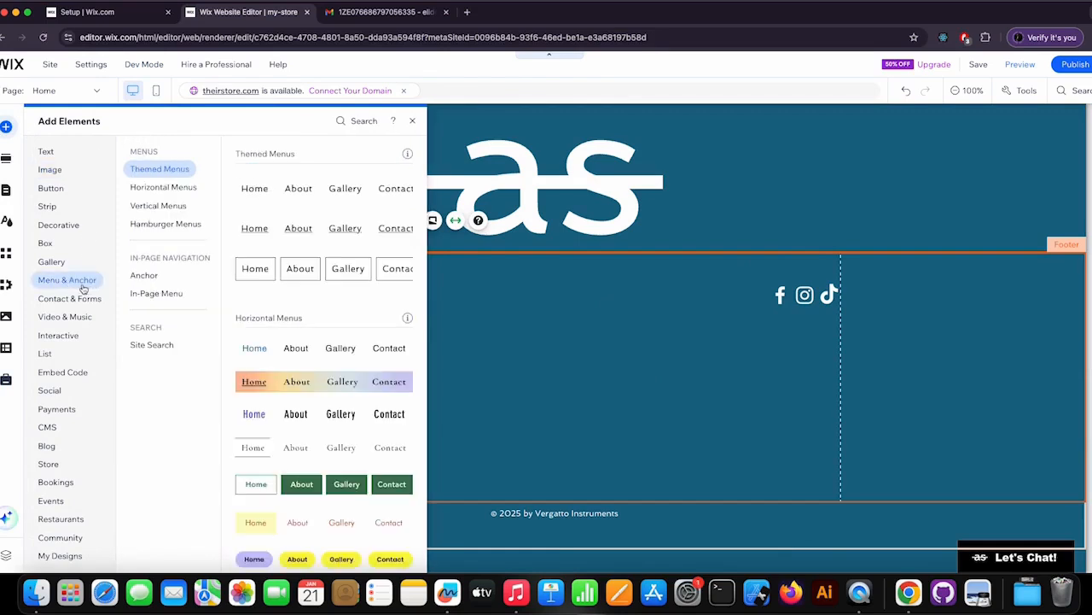
{"action": "left_click", "coordinate": [176, 188]}
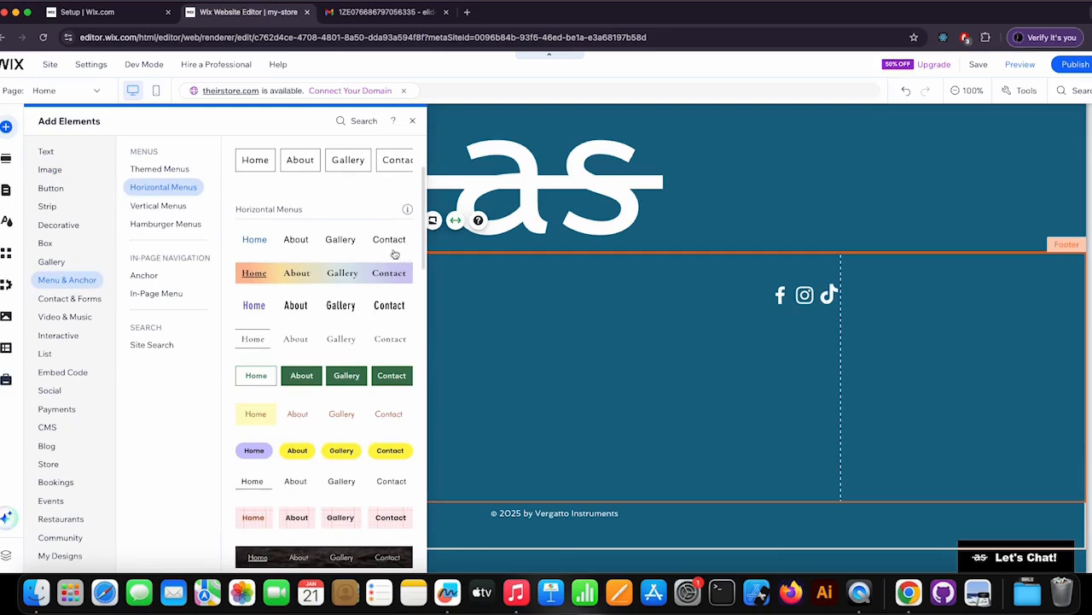
{"action": "left_click", "coordinate": [175, 208]}
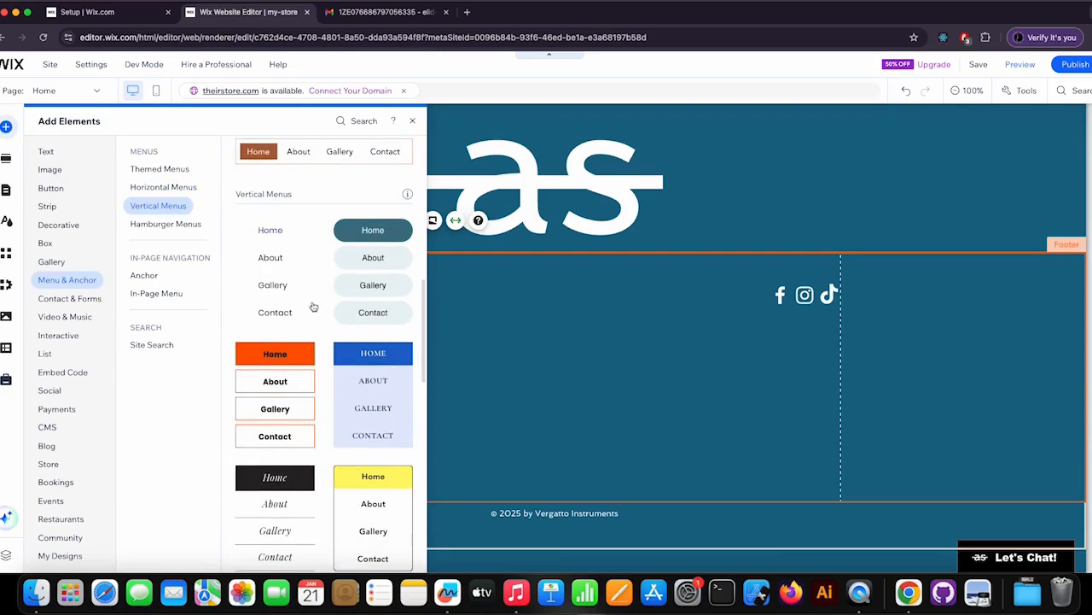
{"action": "left_click", "coordinate": [178, 189]}
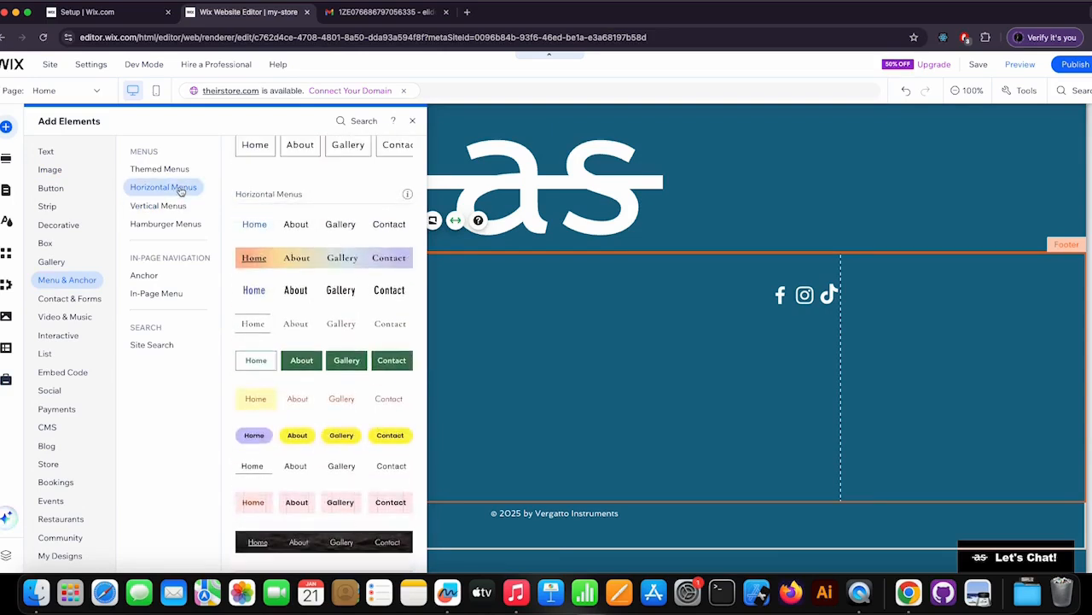
{"action": "left_click", "coordinate": [162, 205]}
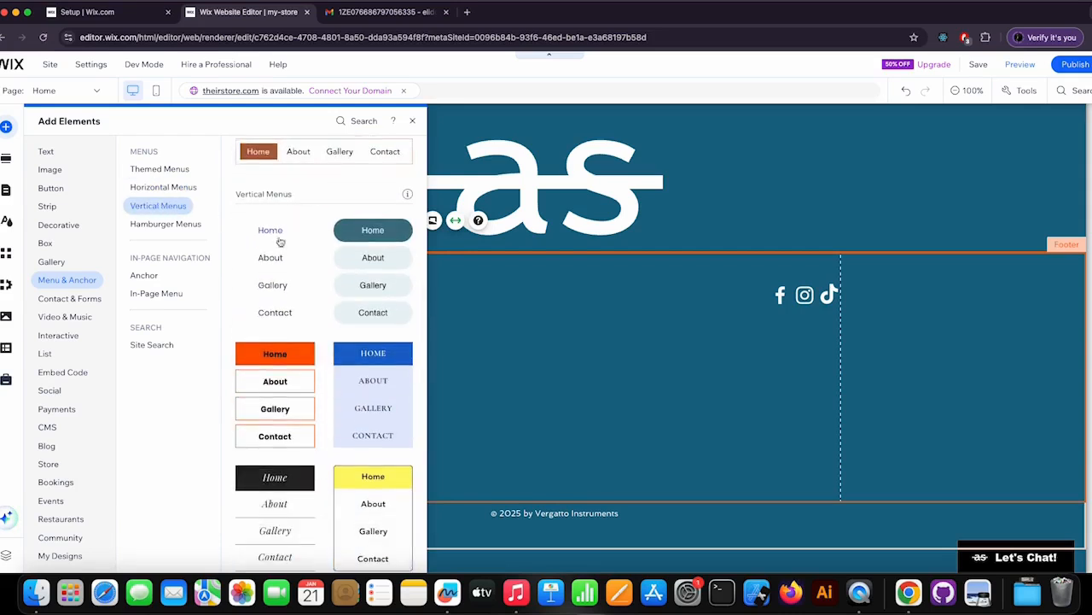
{"action": "left_click_drag", "start_coordinate": [267, 262], "coordinate": [443, 347]}
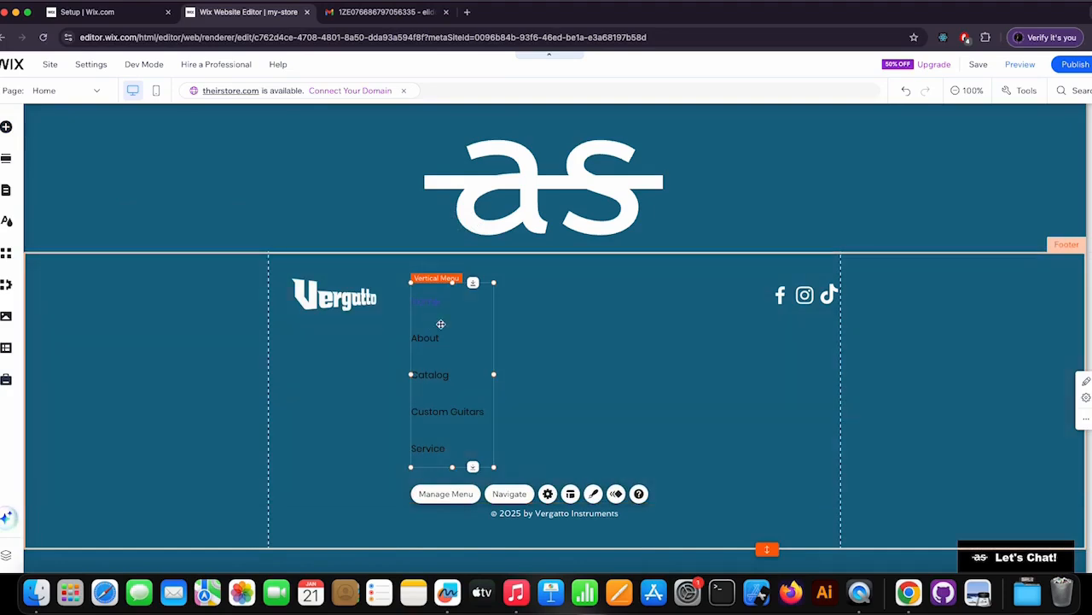
- Compare the footer menu with the page's header menu and nudge the vertical menu into the footer strip
{"action": "scroll", "coordinate": [540, 333], "scroll_direction": "up", "scroll_amount": 15}
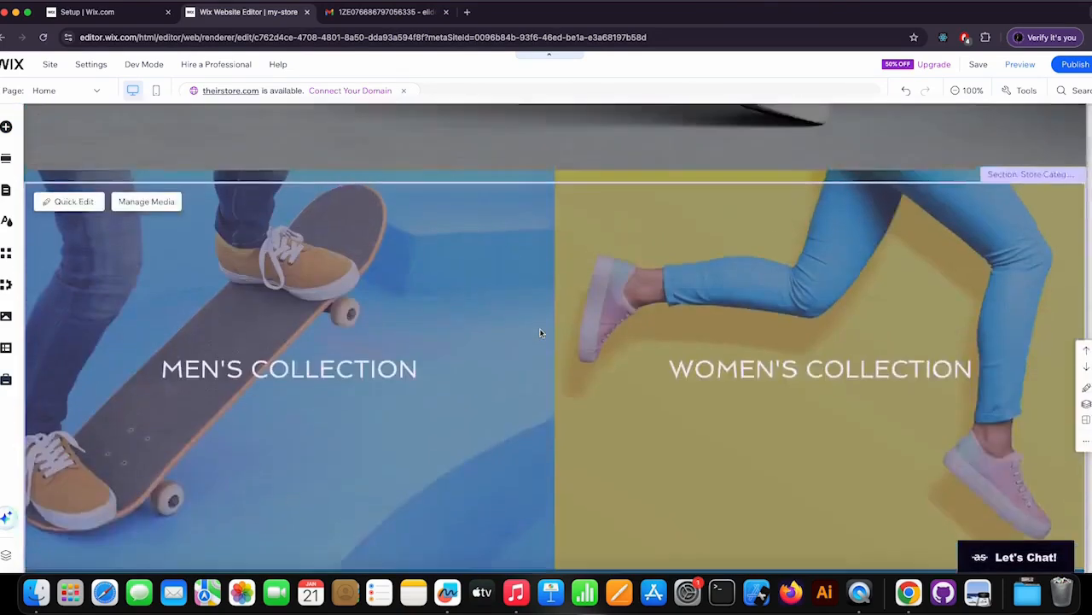
{"action": "scroll", "coordinate": [539, 333], "scroll_direction": "up", "scroll_amount": 5}
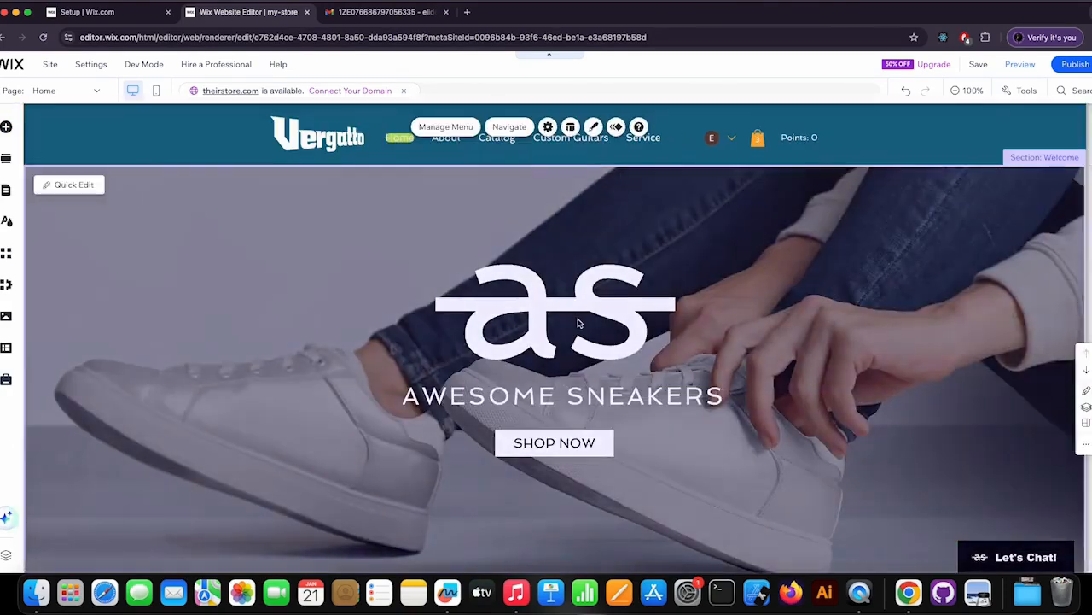
{"action": "scroll", "coordinate": [578, 323], "scroll_direction": "down", "scroll_amount": 20}
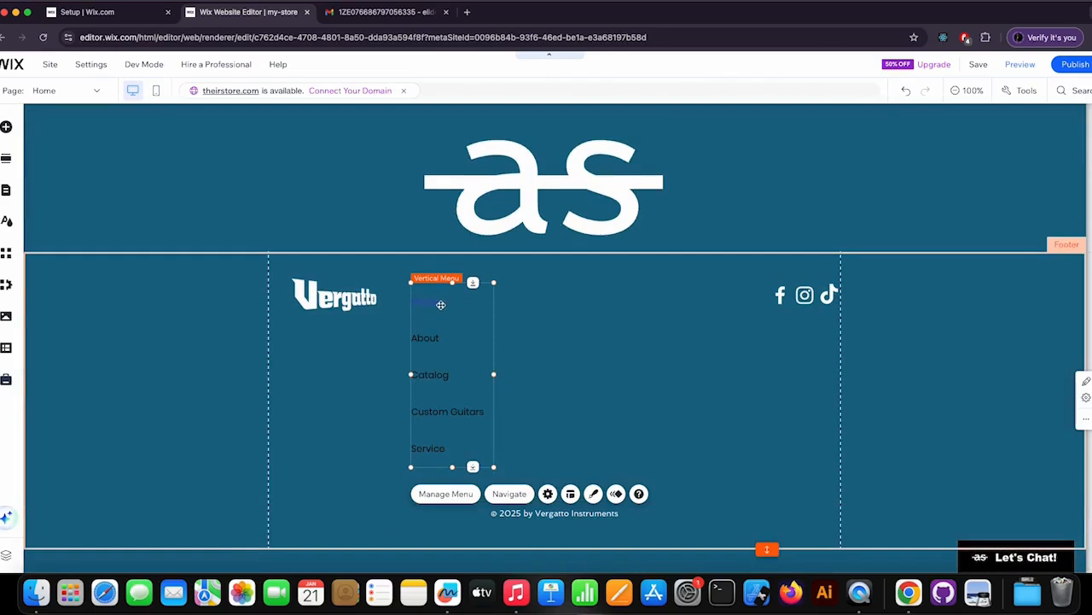
{"action": "left_click_drag", "start_coordinate": [424, 334], "coordinate": [425, 331]}
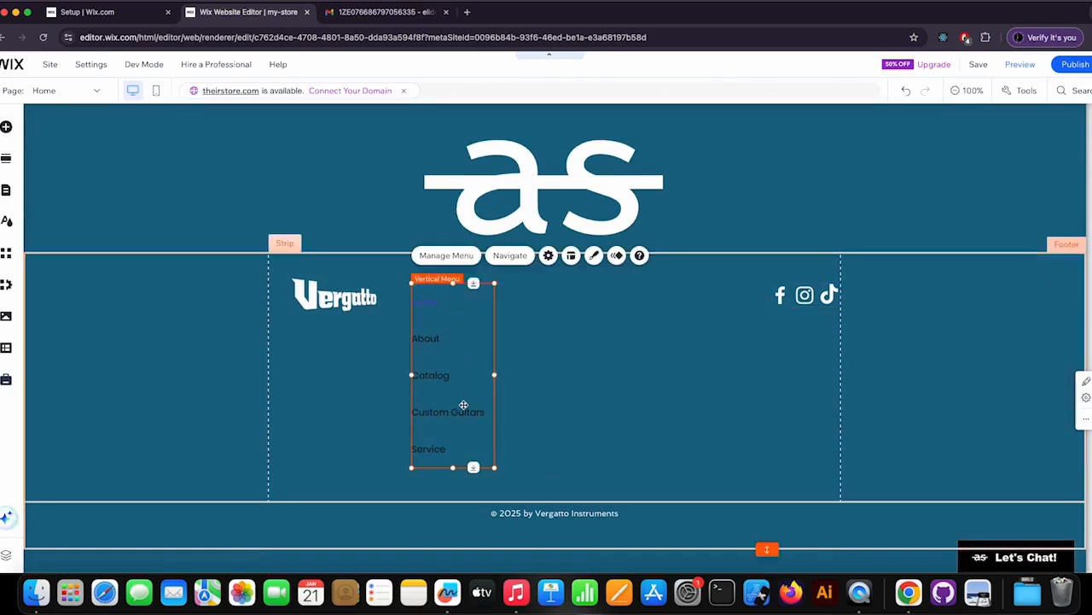
- Customize the vertical menu's design by setting its regular text color to white (#FFFFFF)
{"action": "left_click", "coordinate": [596, 256]}
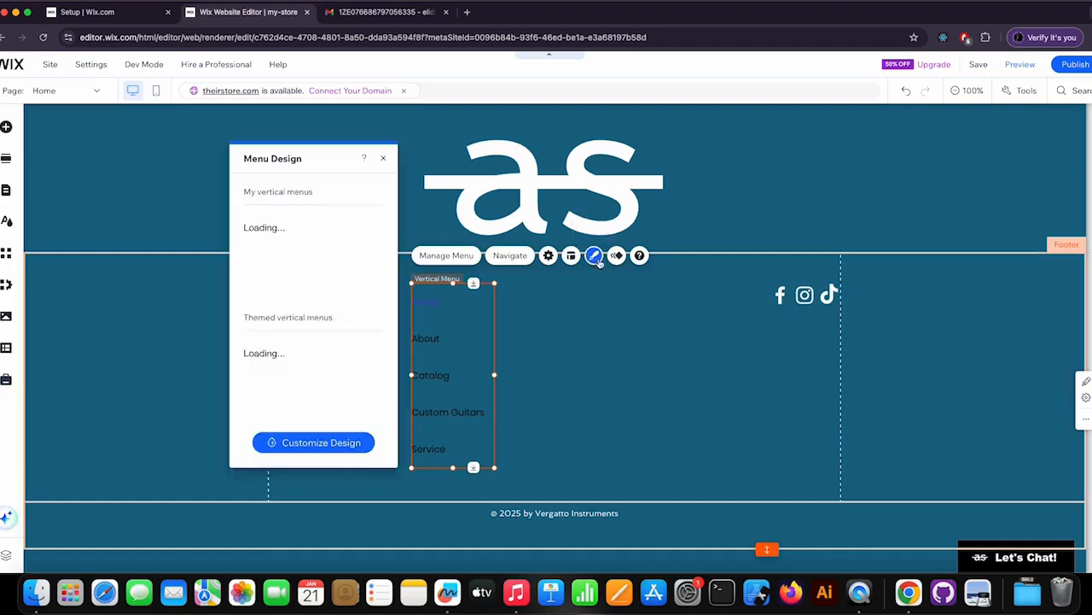
{"action": "left_click_drag", "start_coordinate": [319, 154], "coordinate": [890, 235]}
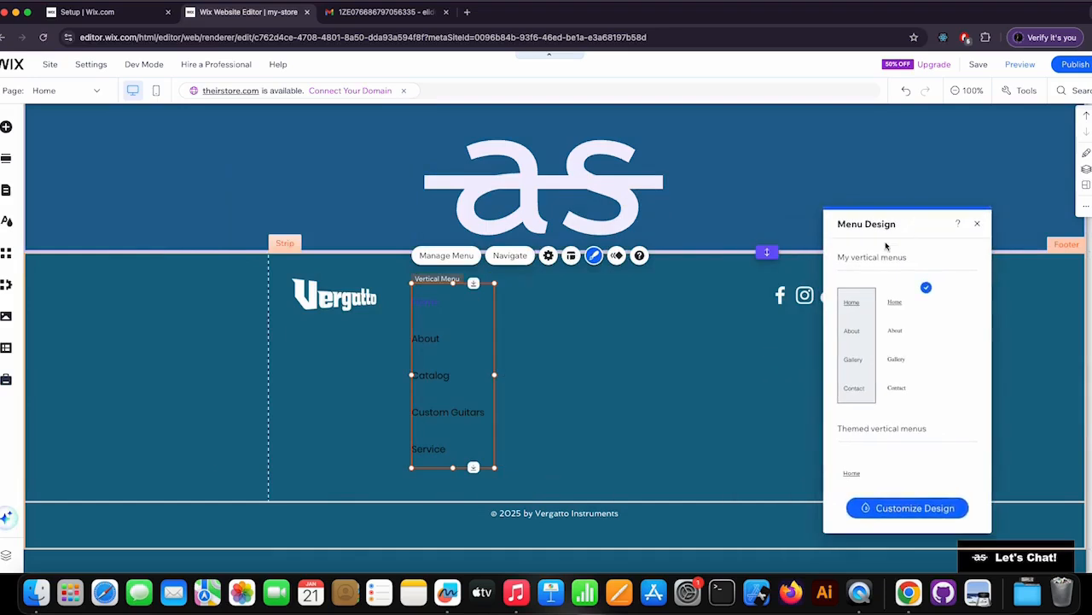
{"action": "left_click", "coordinate": [938, 512]}
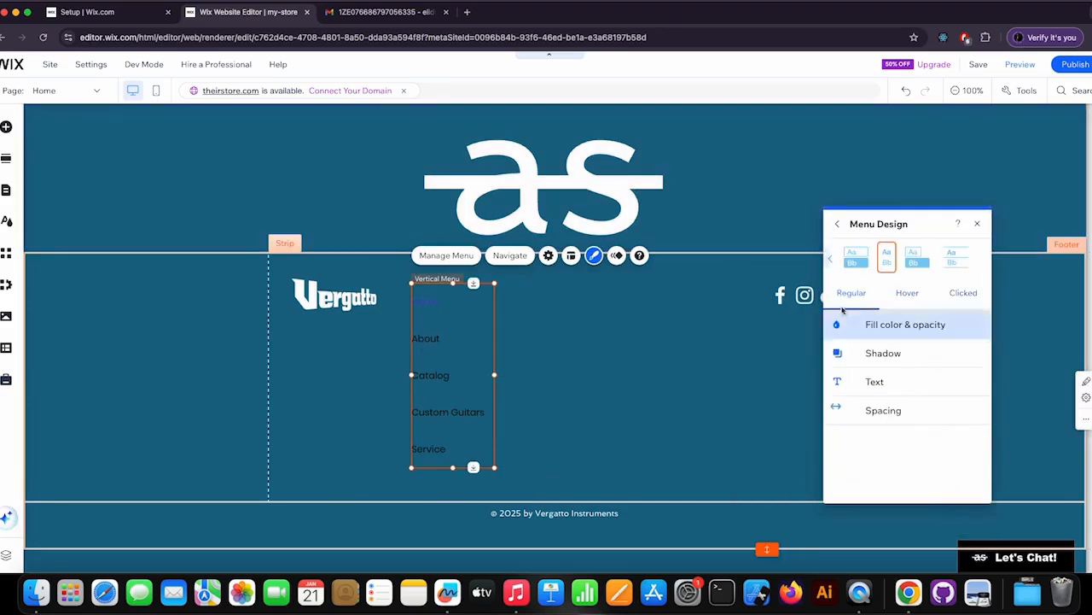
{"action": "left_click", "coordinate": [904, 328]}
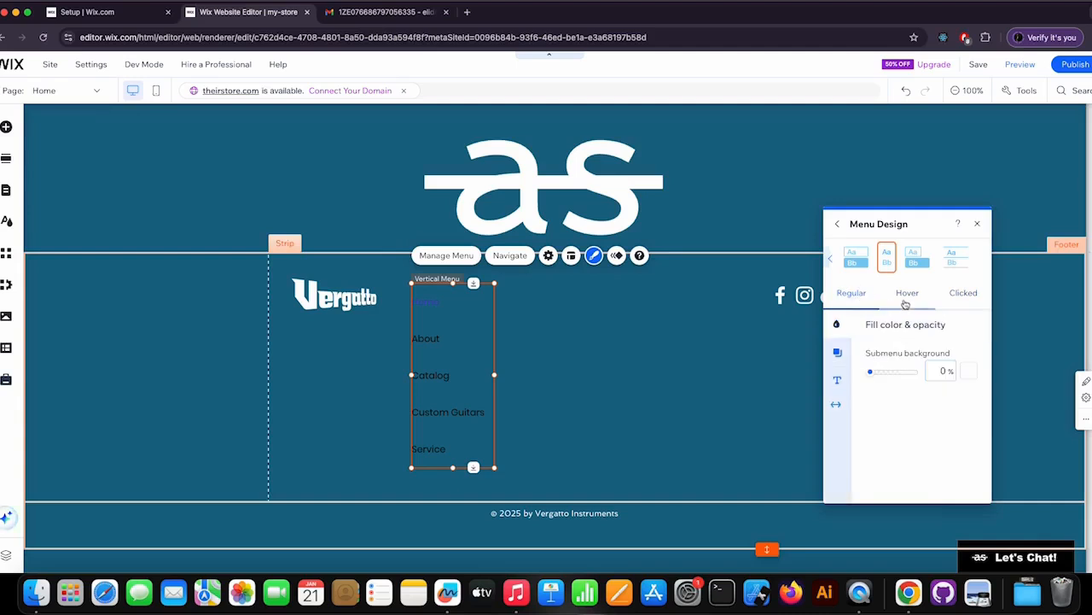
{"action": "left_click", "coordinate": [835, 384]}
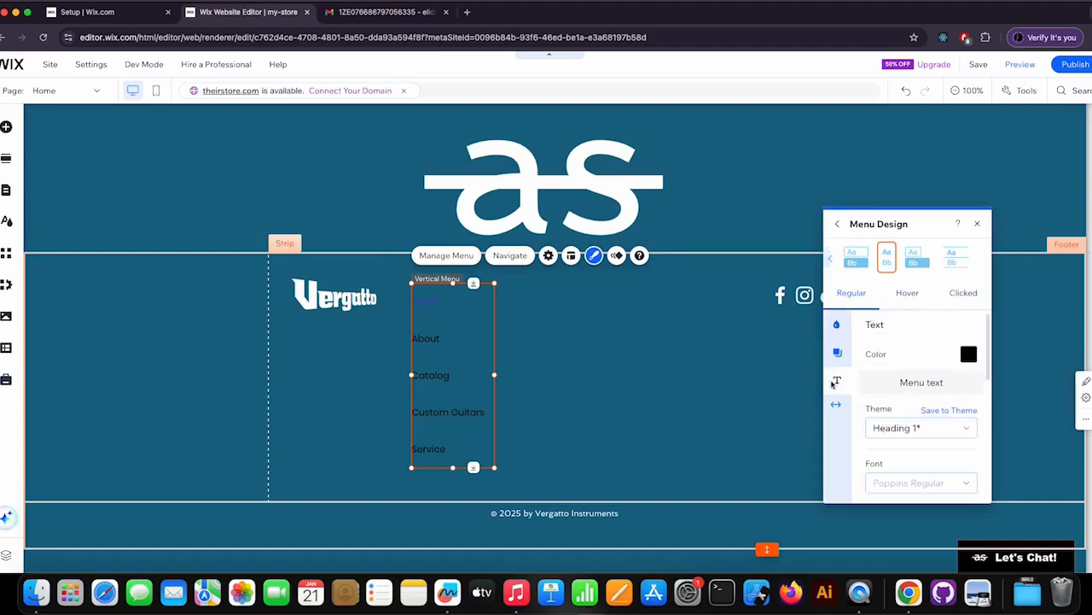
{"action": "scroll", "coordinate": [922, 354], "scroll_direction": "down", "scroll_amount": 1}
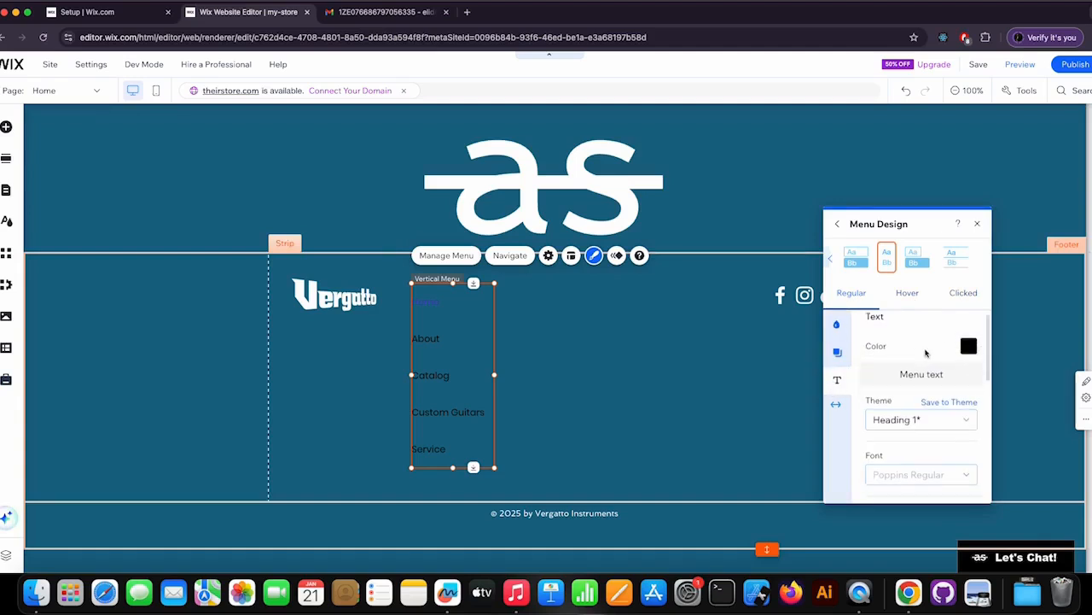
{"action": "scroll", "coordinate": [946, 369], "scroll_direction": "up", "scroll_amount": 1}
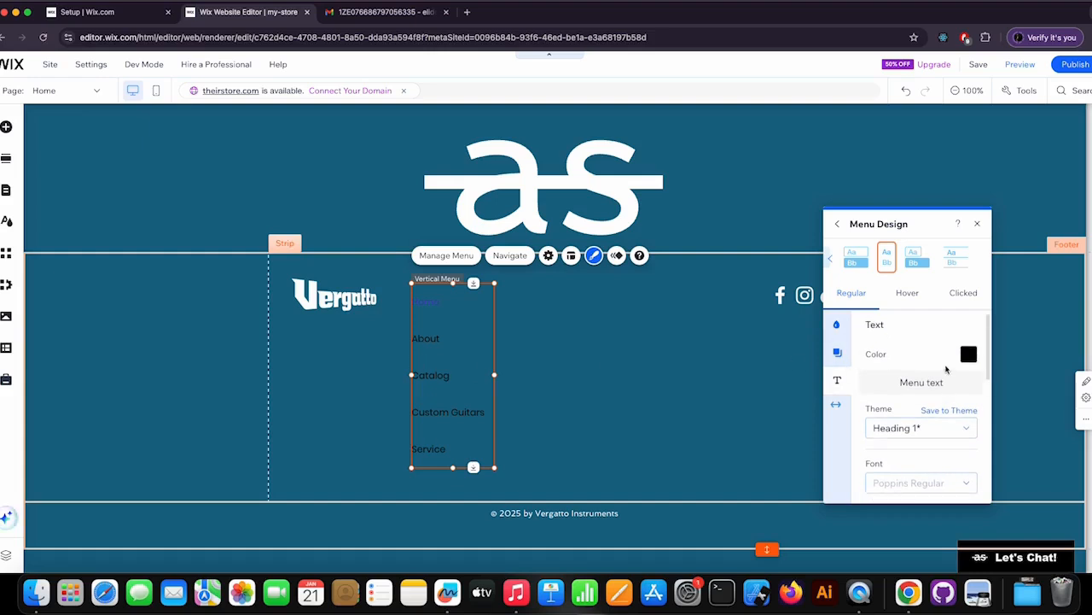
{"action": "left_click", "coordinate": [969, 354]}
{"action": "left_click", "coordinate": [838, 320]}
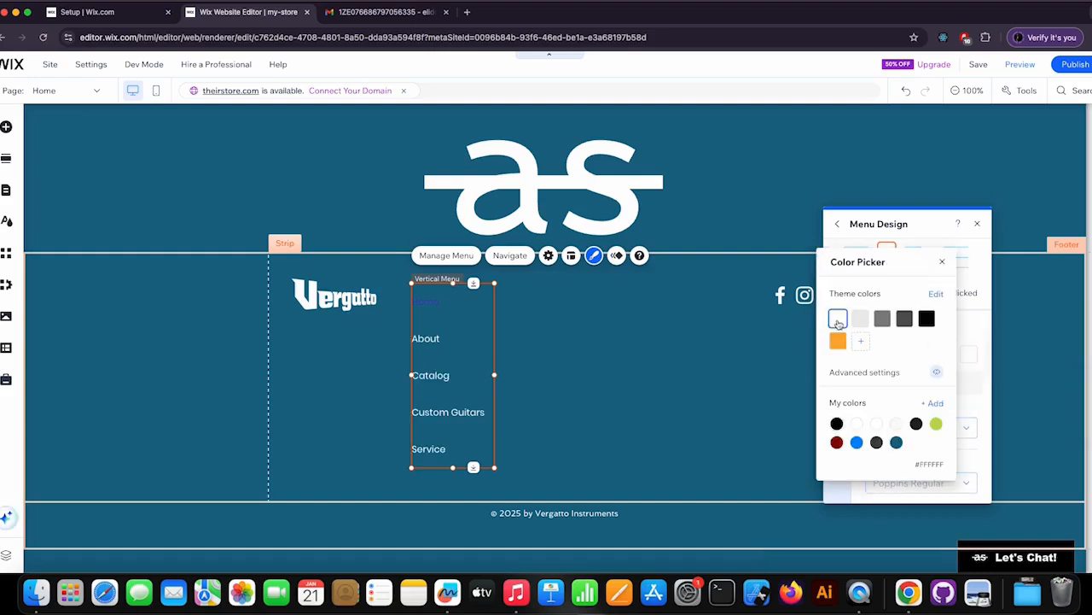
{"action": "left_click", "coordinate": [943, 261]}
- Set the vertical menu's hover text color to the saved green #BADA55
{"action": "left_click", "coordinate": [911, 289]}
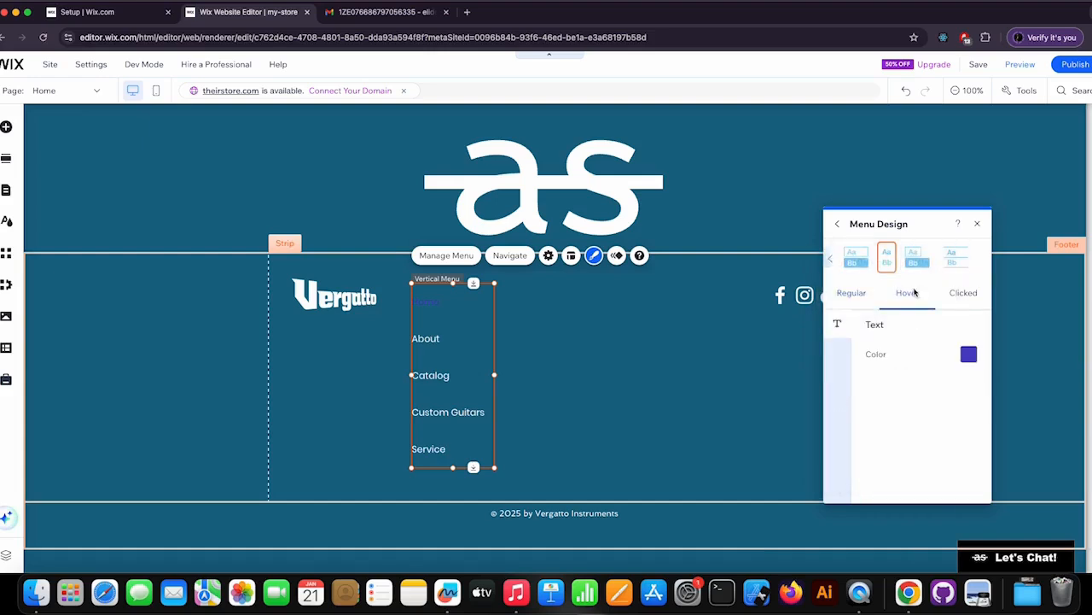
{"action": "left_click", "coordinate": [969, 354]}
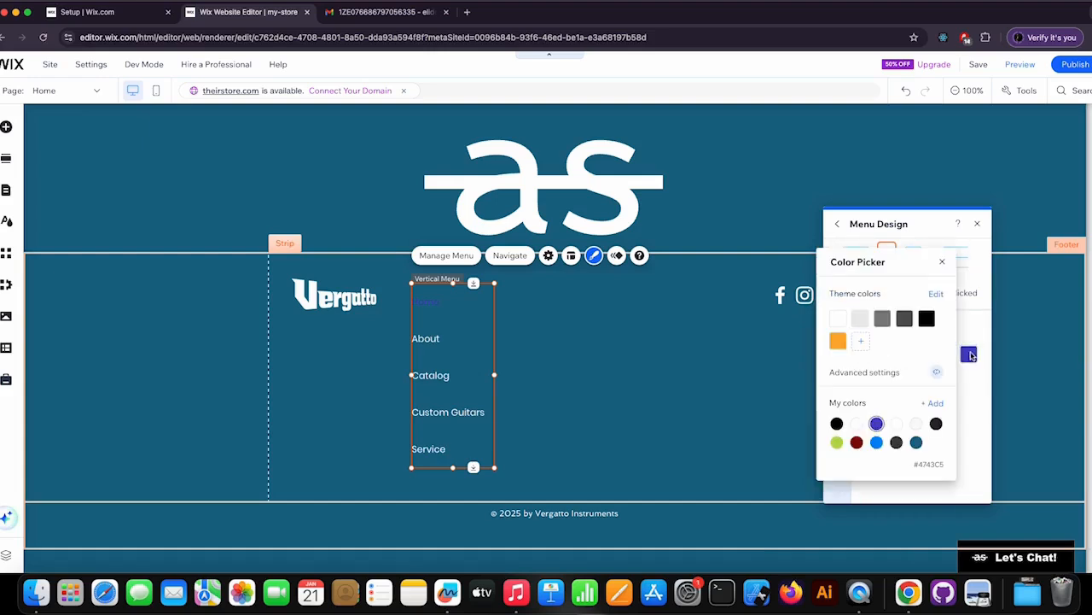
{"action": "left_click", "coordinate": [837, 442]}
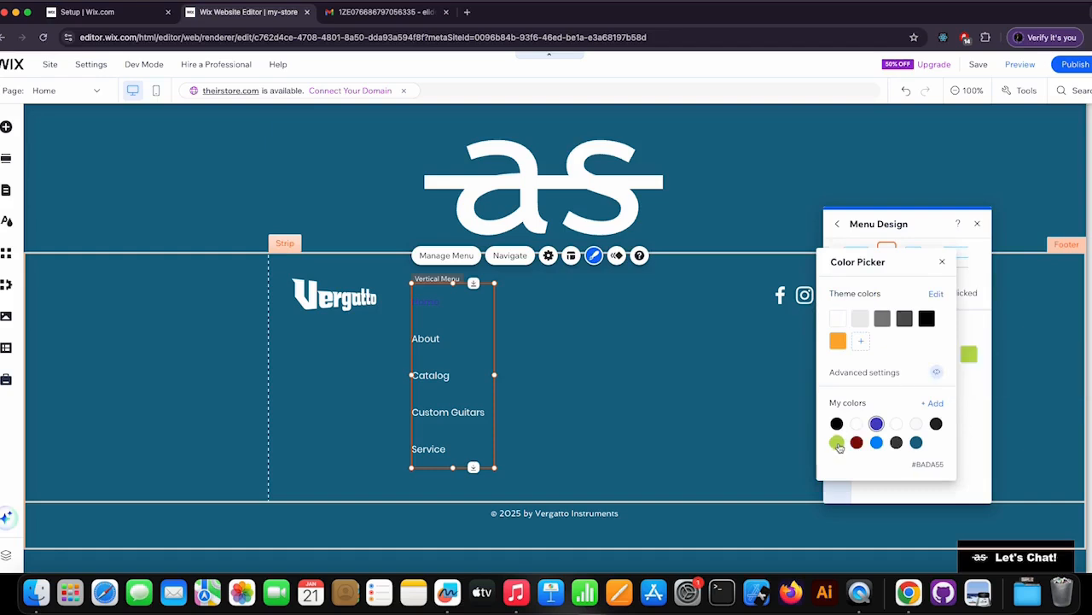
{"action": "left_click", "coordinate": [943, 263]}
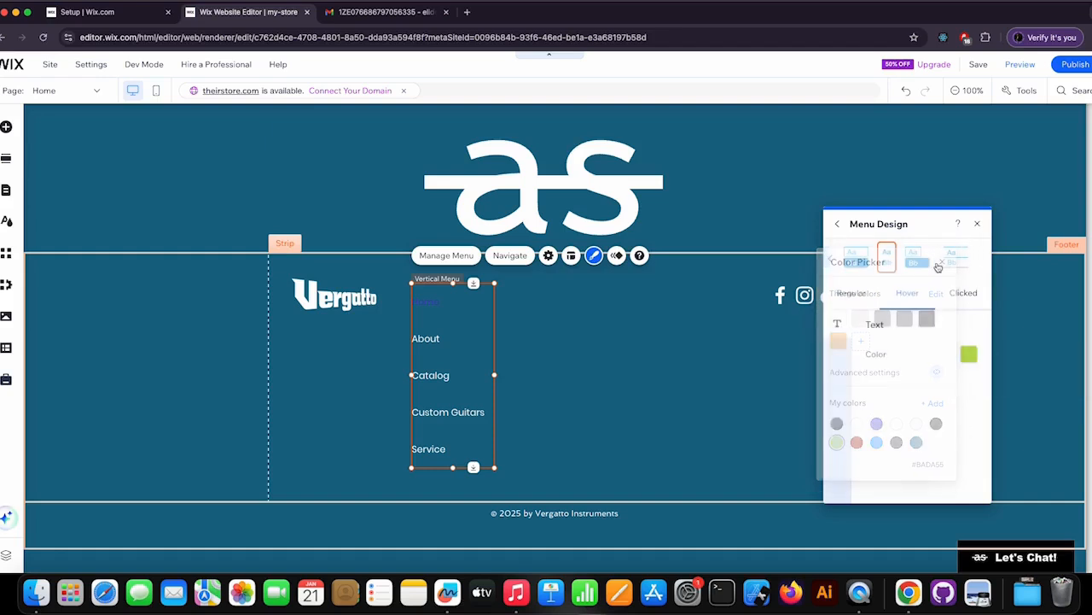
- Set the vertical menu's clicked text color to the orange theme color
{"action": "left_click", "coordinate": [963, 293]}
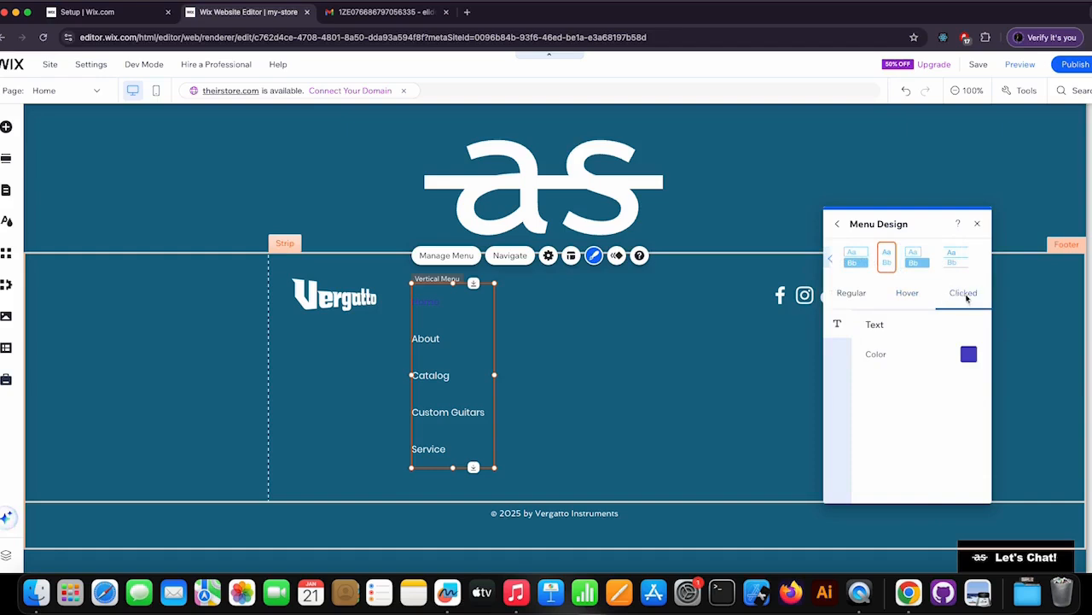
{"action": "left_click", "coordinate": [968, 354]}
{"action": "left_click", "coordinate": [838, 341]}
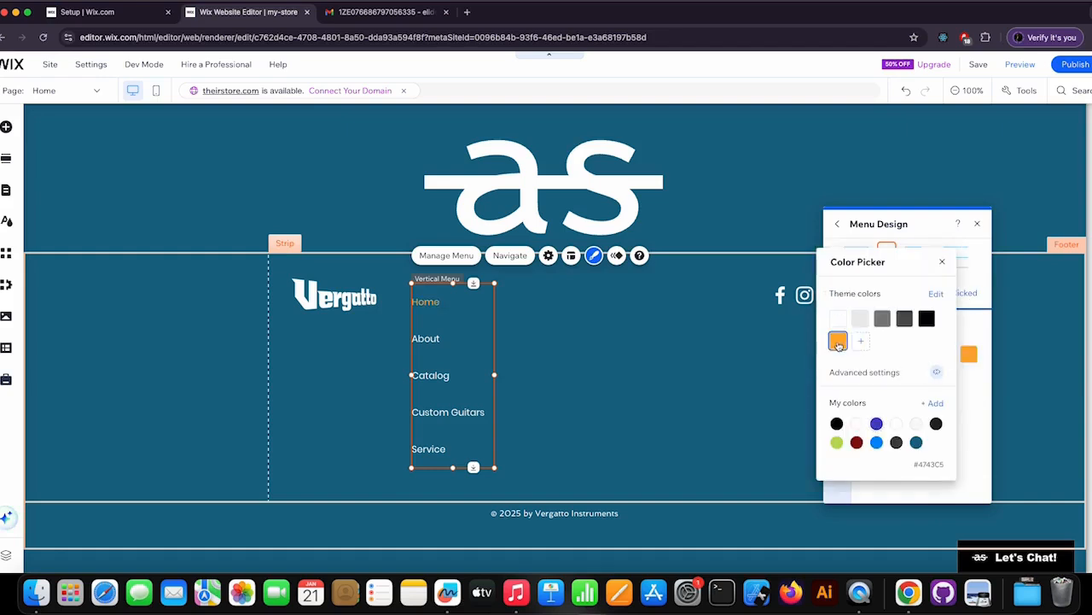
{"action": "left_click", "coordinate": [942, 263]}
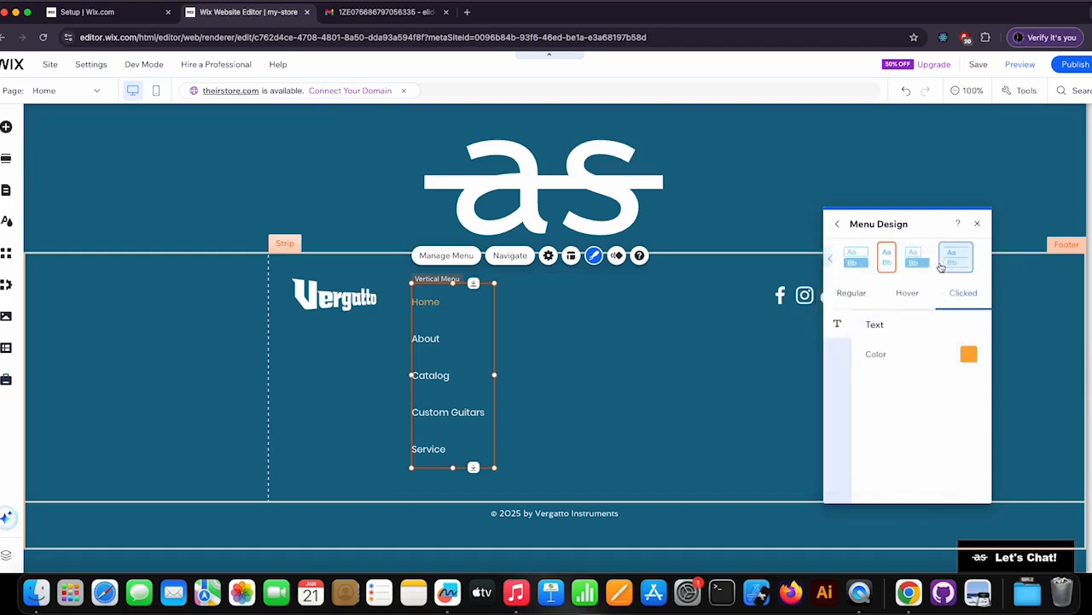
- Review the menu's regular-state text, shadow and fill settings, and close the menu design
{"action": "left_click", "coordinate": [856, 294]}
{"action": "scroll", "coordinate": [929, 397], "scroll_direction": "down", "scroll_amount": 5}
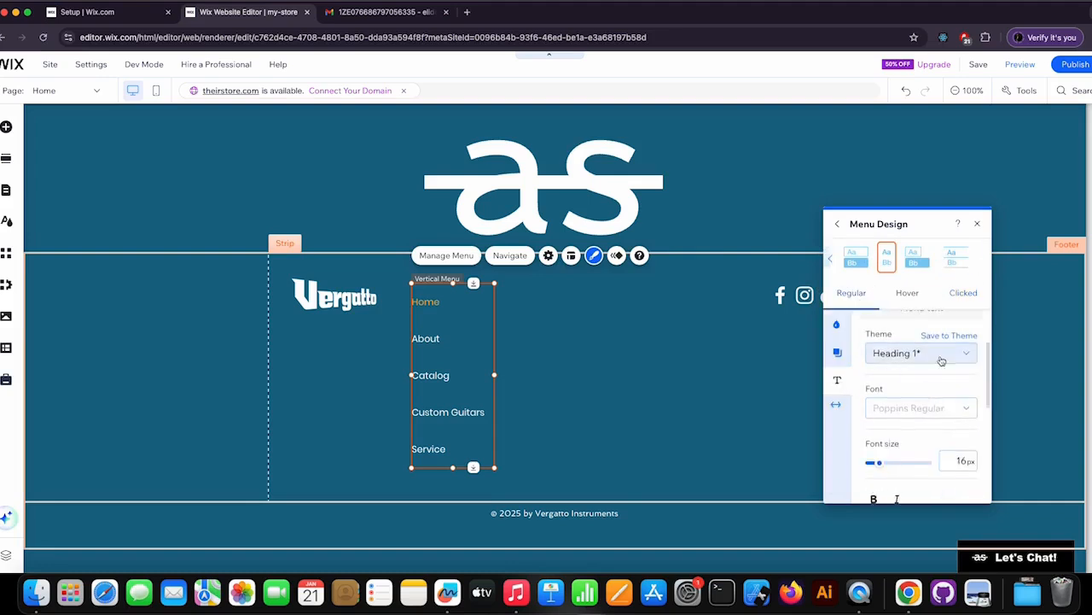
{"action": "scroll", "coordinate": [929, 406], "scroll_direction": "up", "scroll_amount": 5}
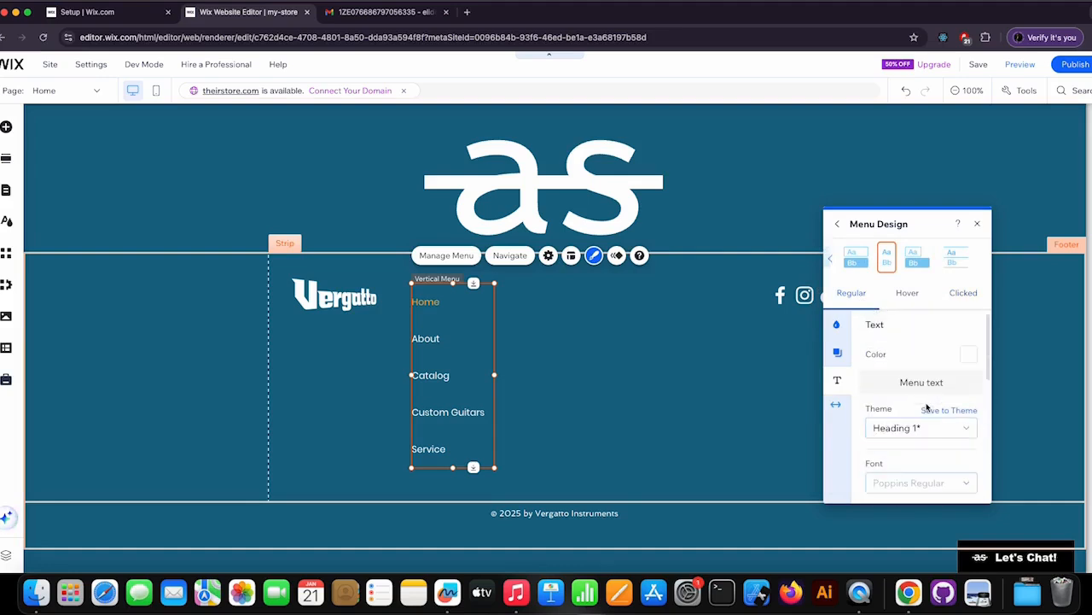
{"action": "left_click", "coordinate": [839, 353]}
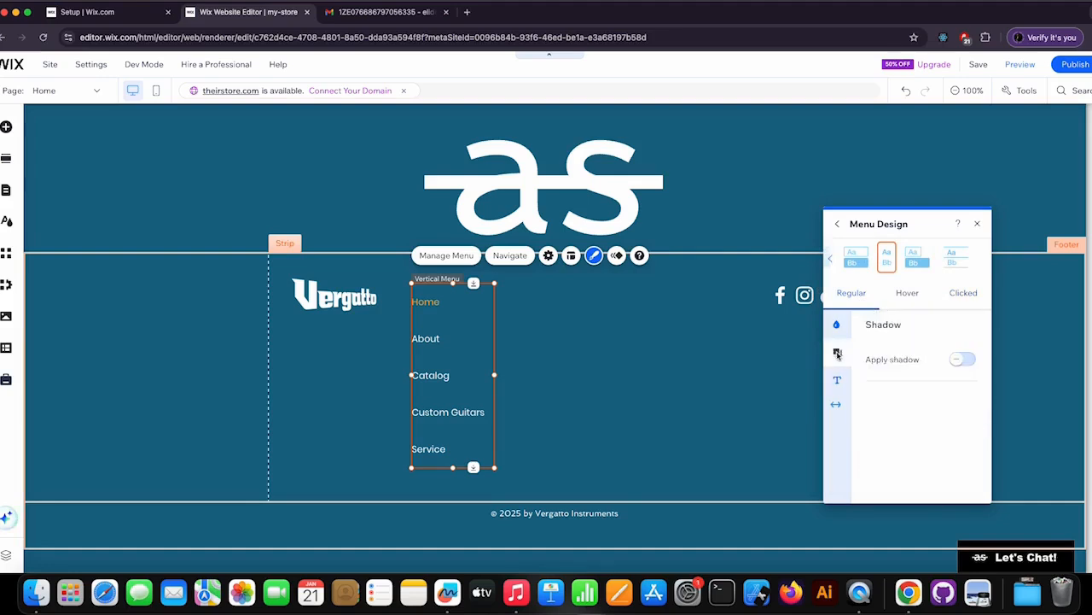
{"action": "left_click", "coordinate": [836, 325]}
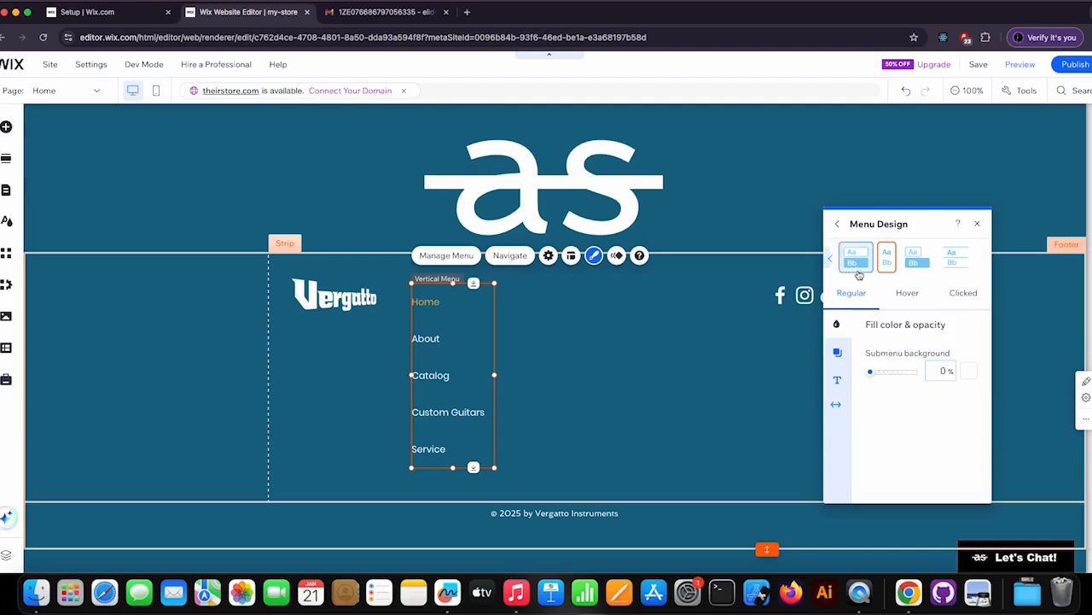
{"action": "left_click", "coordinate": [977, 225]}
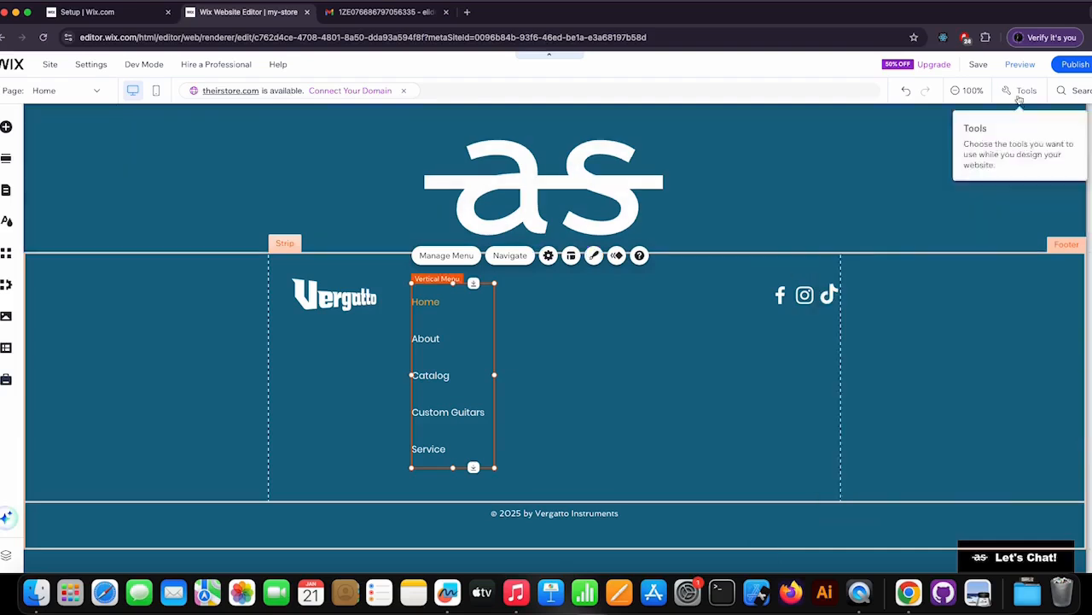
- Preview the site and test the footer menu's Catalog and Custom Guitars links
{"action": "left_click", "coordinate": [1020, 65]}
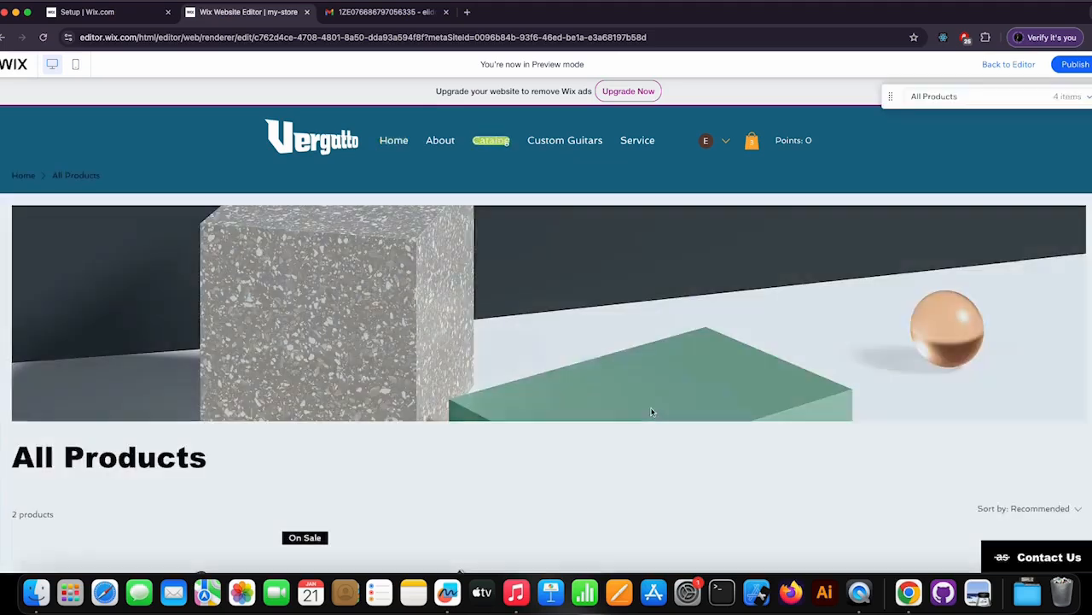
{"action": "scroll", "coordinate": [658, 387], "scroll_direction": "down", "scroll_amount": 10}
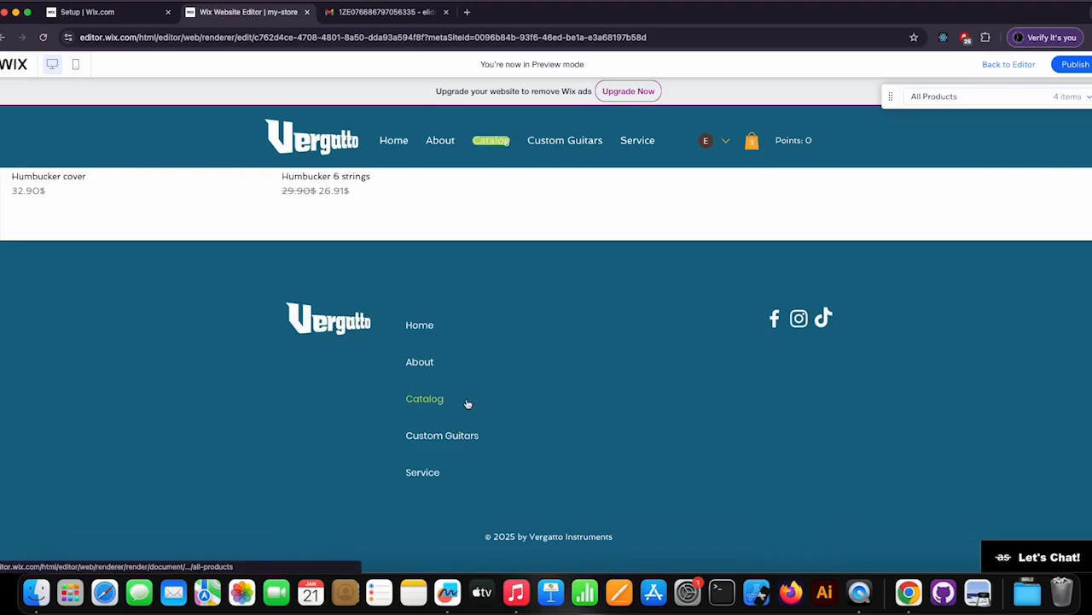
{"action": "left_click", "coordinate": [470, 435]}
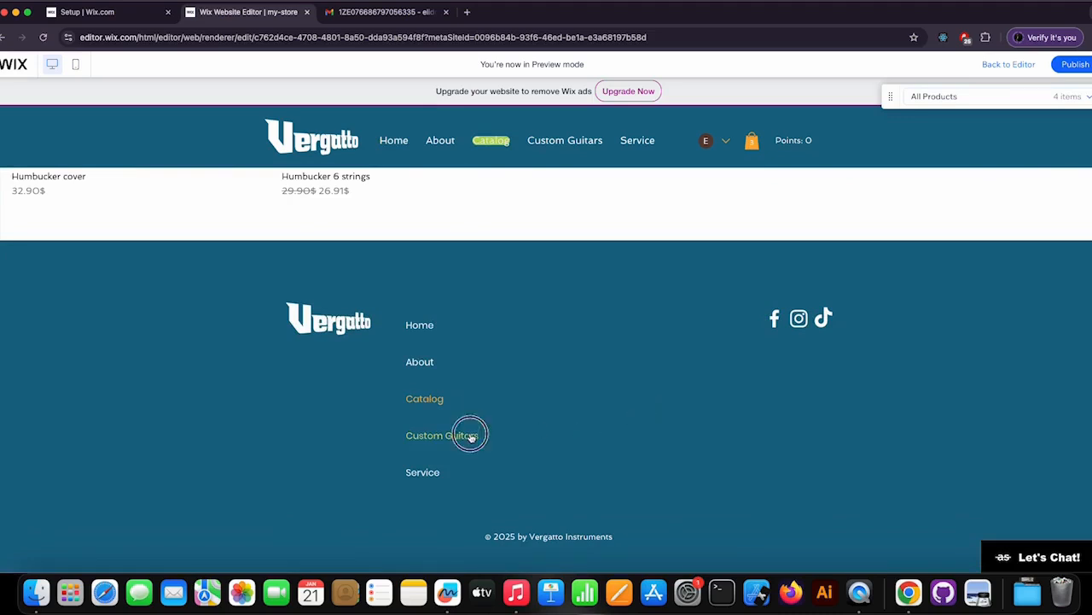